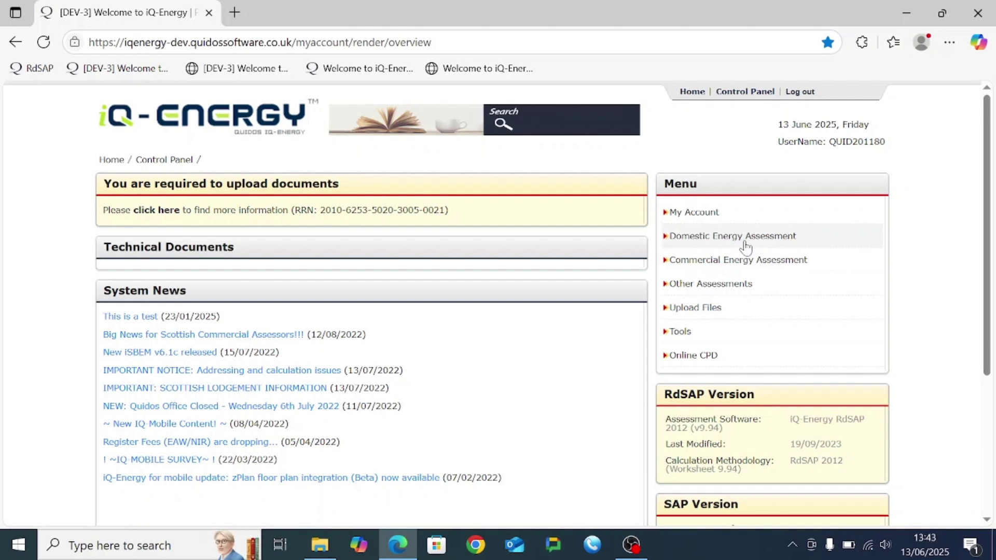
Open the RdSAP 10 Calculation report hub from Domestic Energy Assessment and start a new EPC report.
{"action": "left_click", "coordinate": [744, 244]}
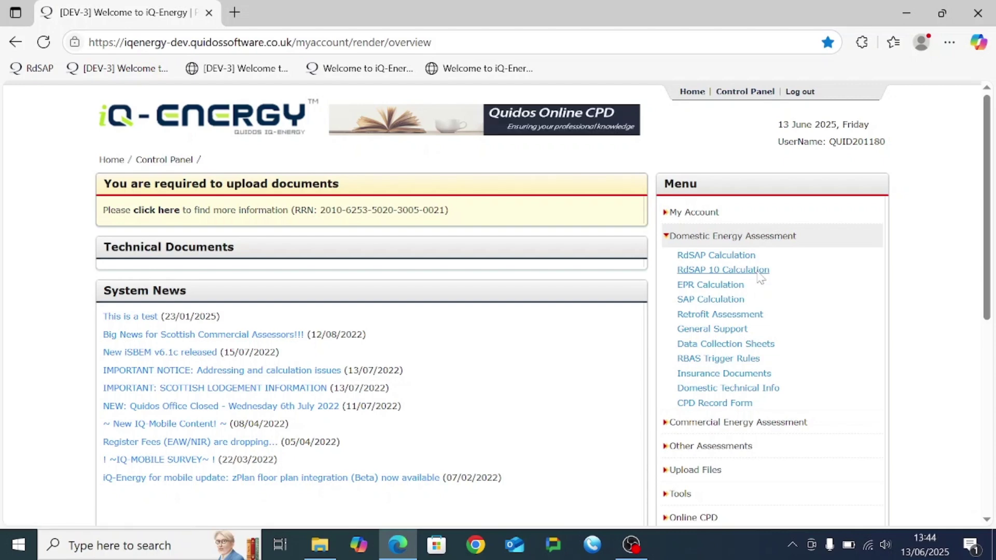
{"action": "left_click", "coordinate": [758, 275]}
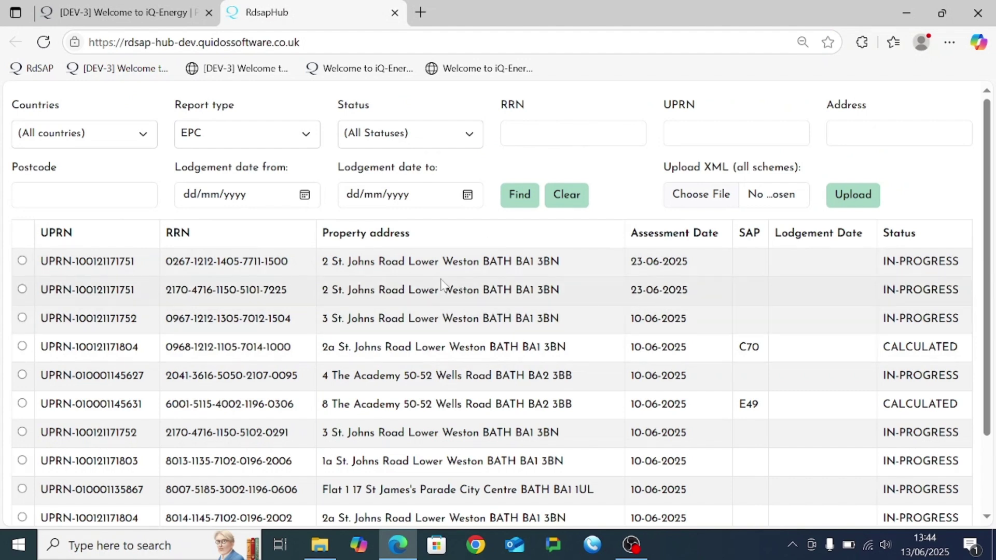
{"action": "scroll", "coordinate": [445, 283], "scroll_direction": "down", "scroll_amount": 2}
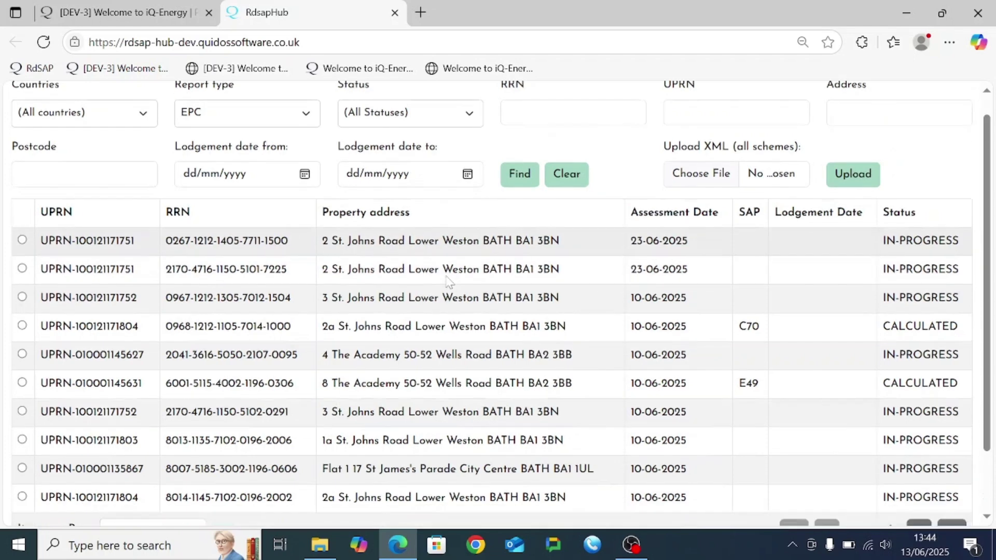
{"action": "scroll", "coordinate": [446, 282], "scroll_direction": "up", "scroll_amount": 2}
{"action": "scroll", "coordinate": [446, 283], "scroll_direction": "down", "scroll_amount": 2}
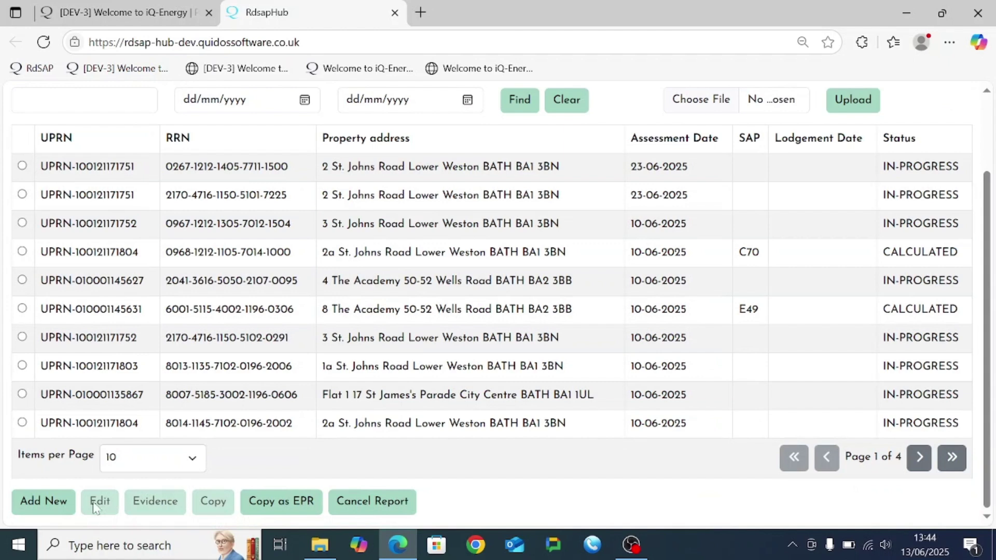
{"action": "left_click", "coordinate": [40, 506]}
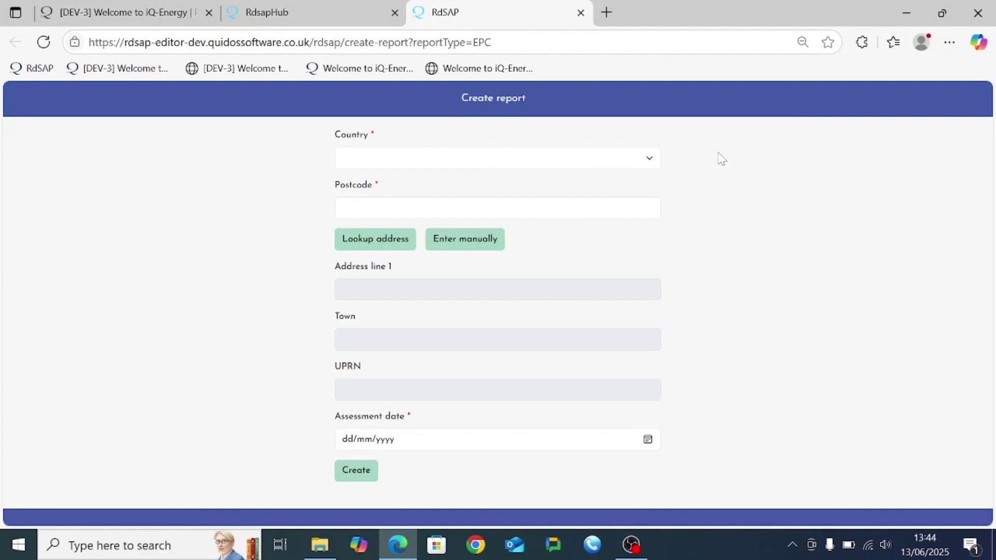
Set the report's country to England and fill in the property's address through a postcode lookup.
{"action": "left_click", "coordinate": [490, 159]}
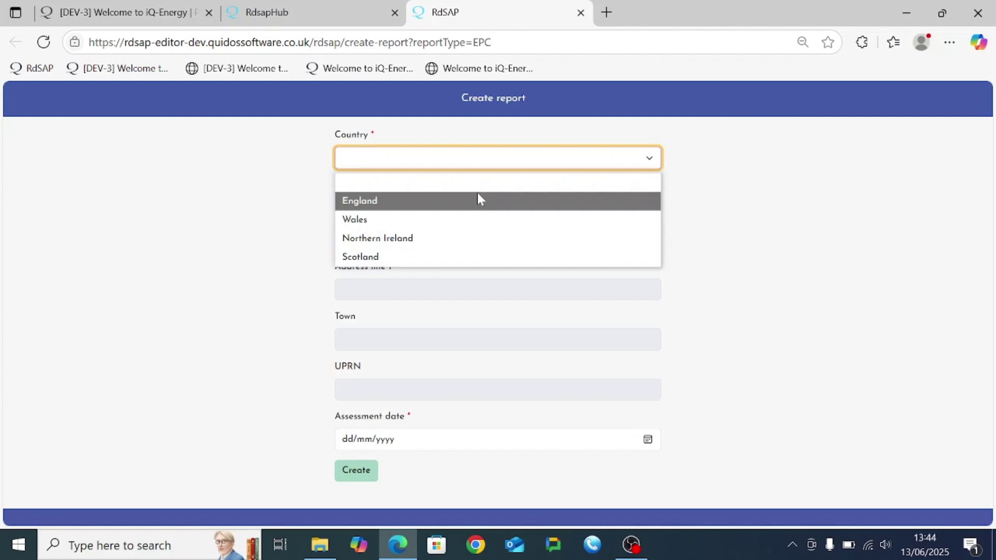
{"action": "left_click", "coordinate": [478, 199]}
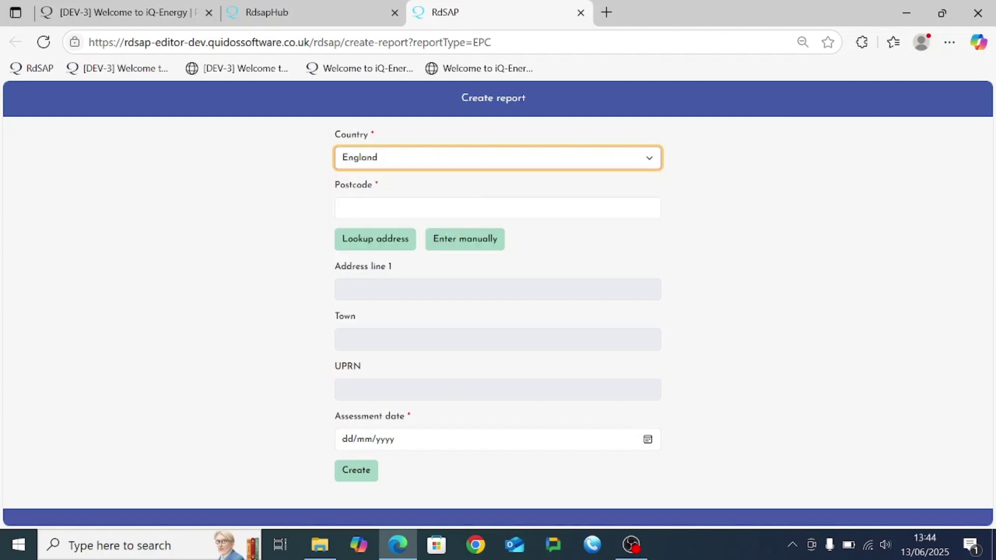
{"action": "left_click", "coordinate": [384, 208]}
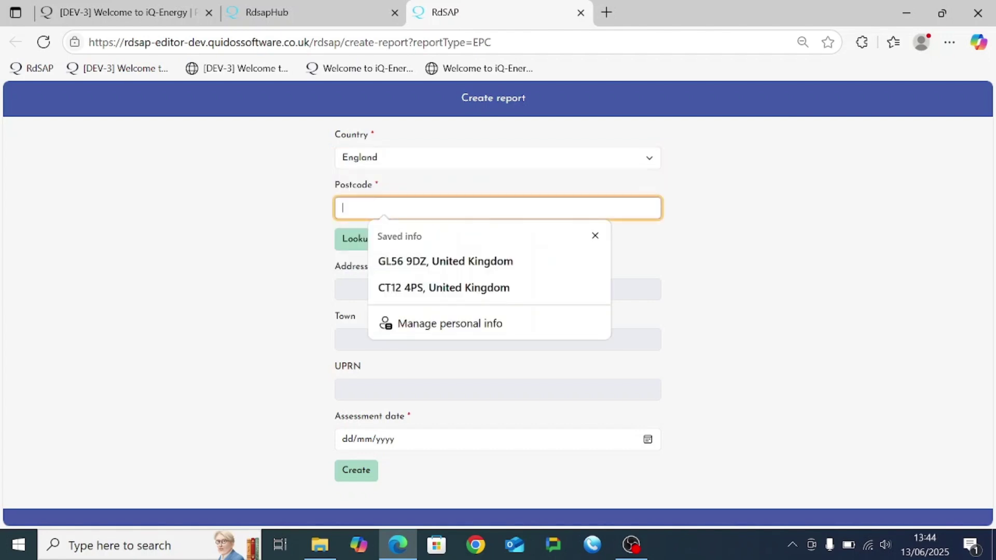
{"action": "type", "text": "ba1 3bn"}
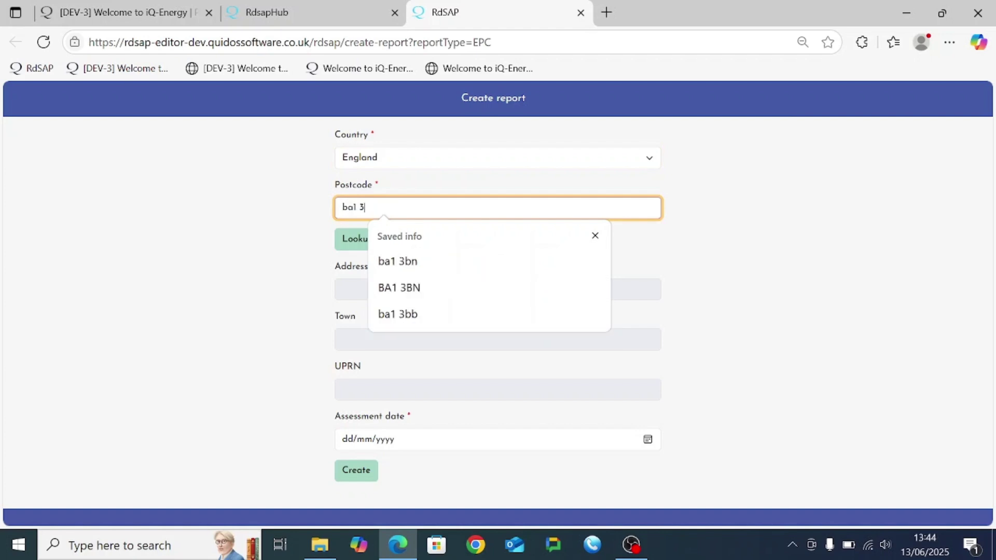
{"action": "left_click", "coordinate": [752, 222]}
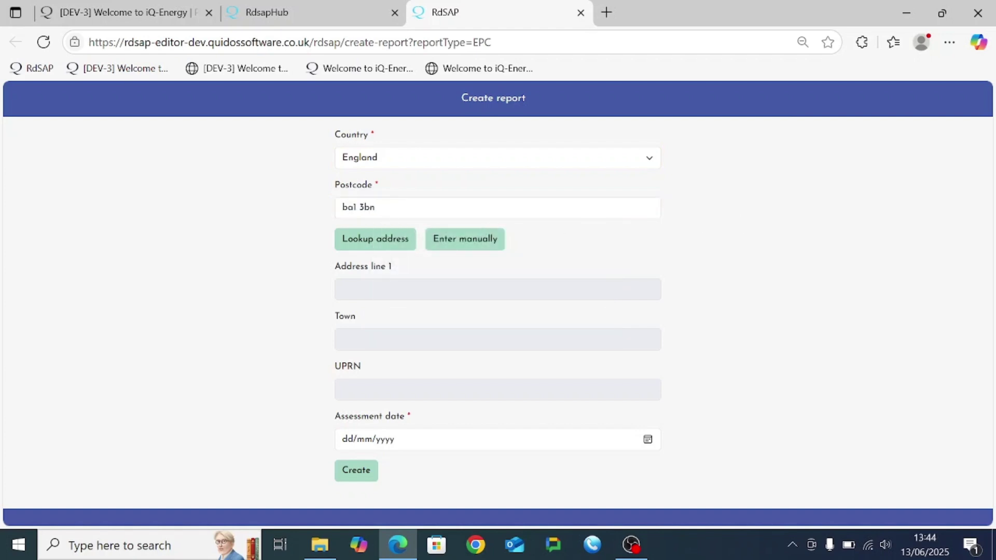
{"action": "left_click", "coordinate": [374, 243]}
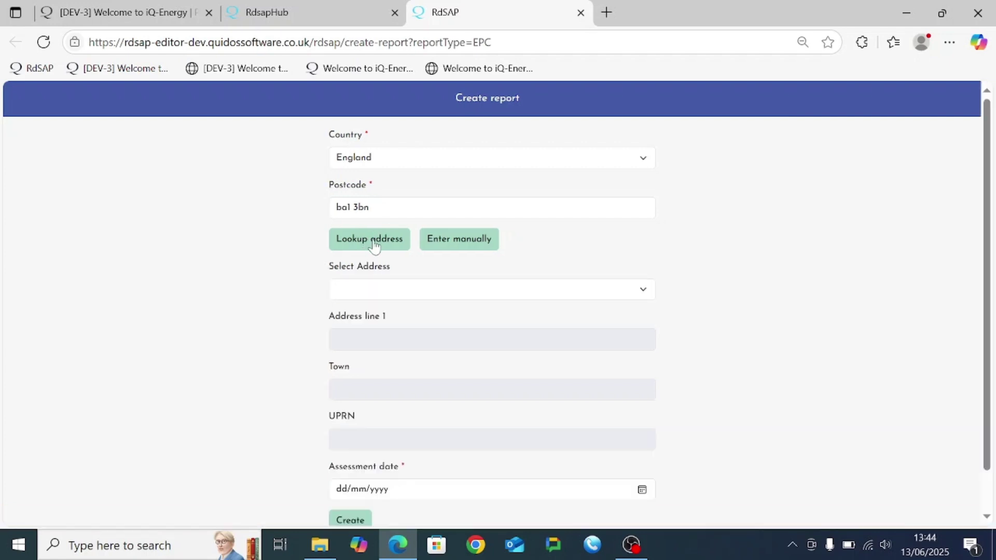
{"action": "left_click", "coordinate": [384, 290]}
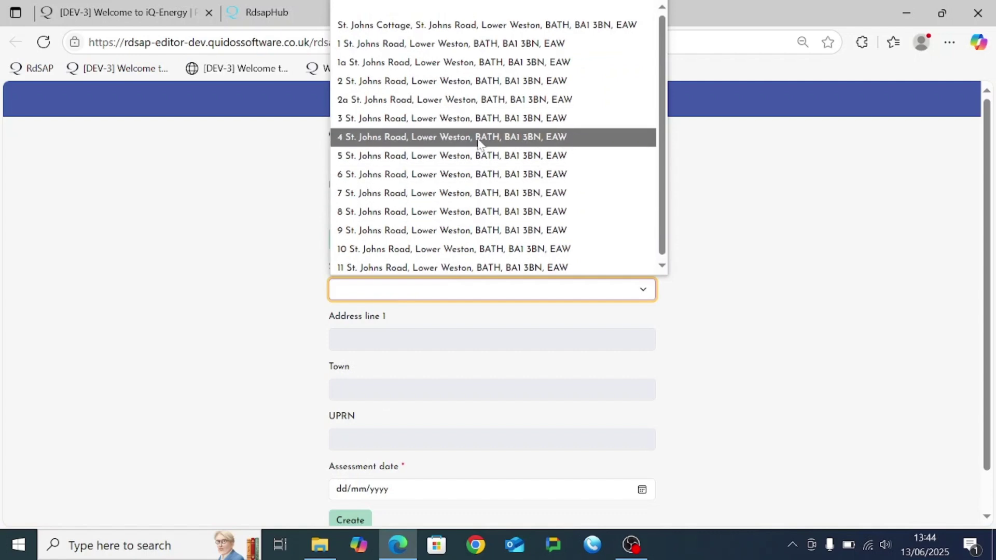
{"action": "left_click", "coordinate": [444, 212]}
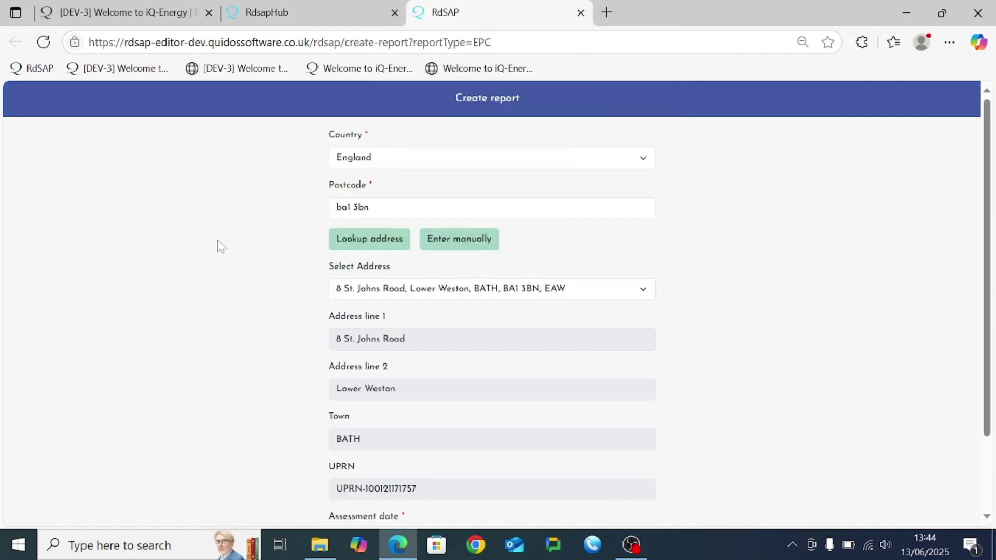
Set the assessment date to 12/06/2025 and create the report.
{"action": "scroll", "coordinate": [599, 296], "scroll_direction": "down", "scroll_amount": 2}
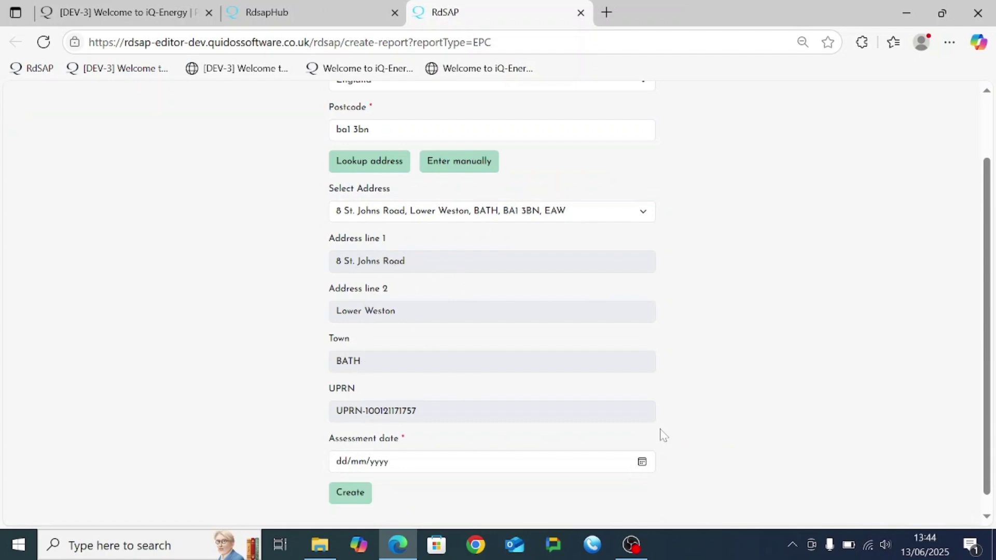
{"action": "scroll", "coordinate": [662, 436], "scroll_direction": "up", "scroll_amount": 2}
{"action": "scroll", "coordinate": [662, 436], "scroll_direction": "down", "scroll_amount": 2}
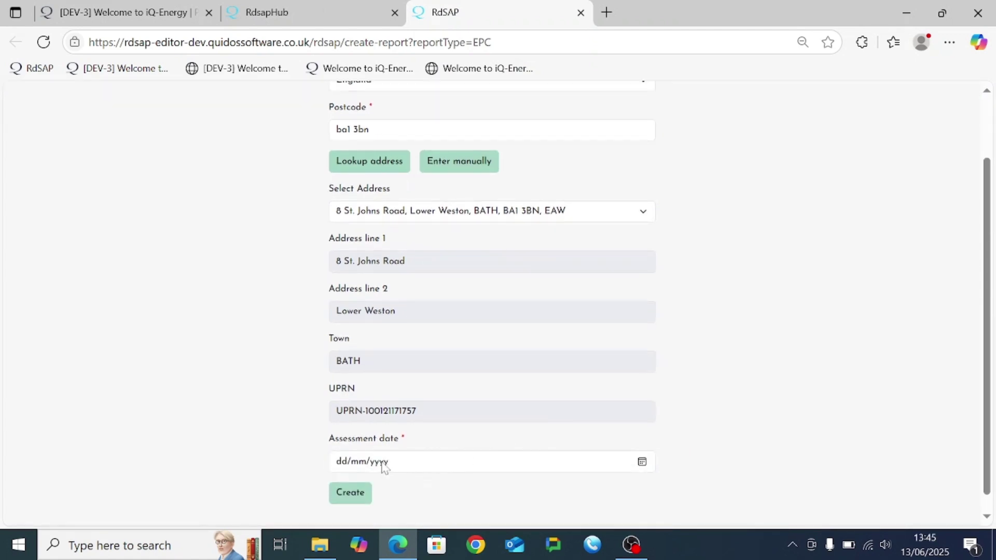
{"action": "left_click", "coordinate": [643, 463]}
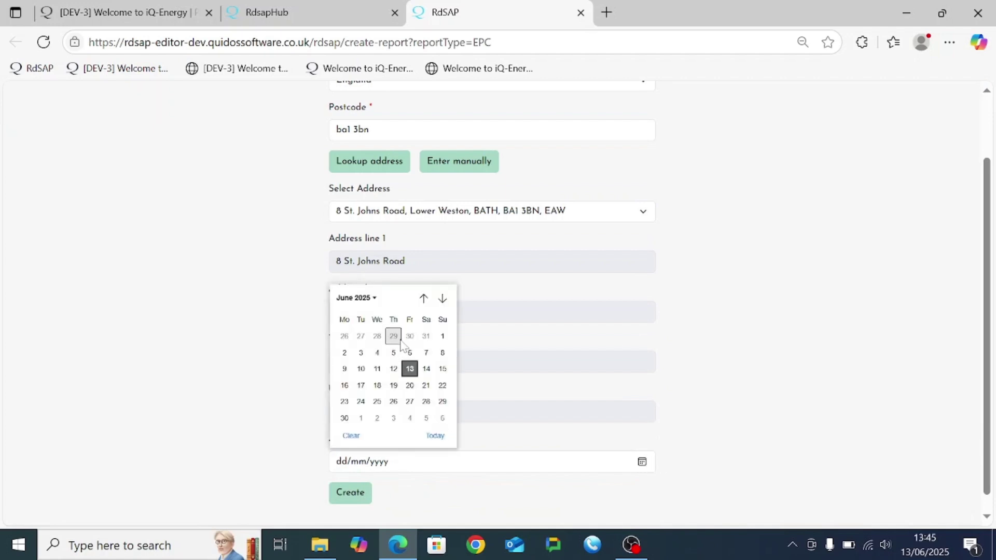
{"action": "left_click", "coordinate": [394, 369]}
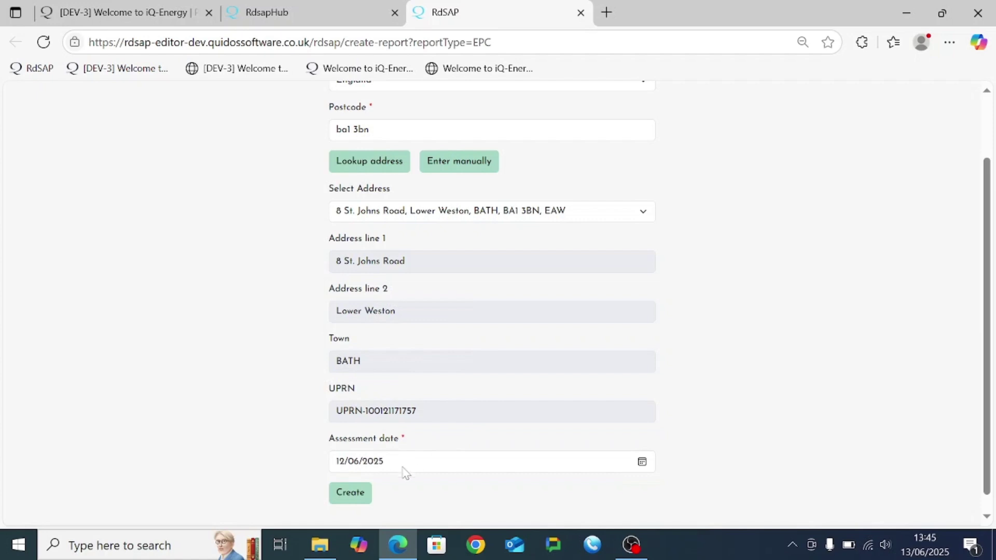
{"action": "left_click", "coordinate": [349, 496]}
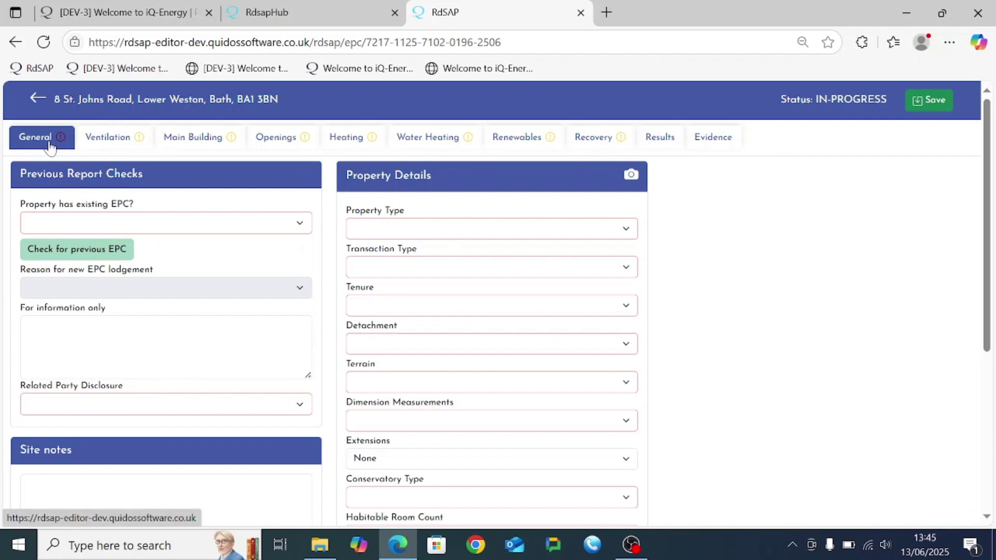
Look through the report's Ventilation, Main Building and Openings sections and examine the fields of the General section.
{"action": "left_click", "coordinate": [112, 139]}
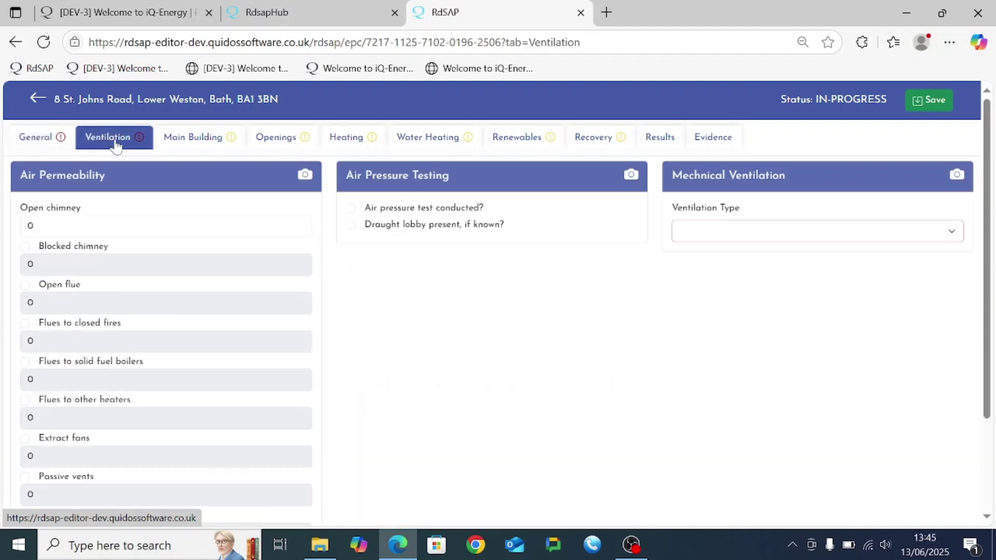
{"action": "left_click", "coordinate": [203, 147]}
{"action": "left_click", "coordinate": [276, 139]}
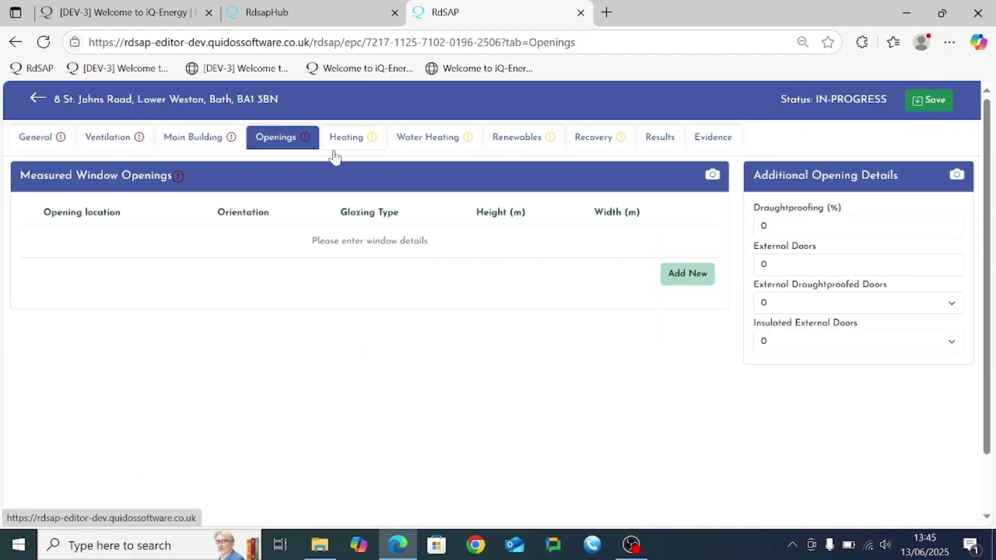
{"action": "left_click", "coordinate": [54, 143]}
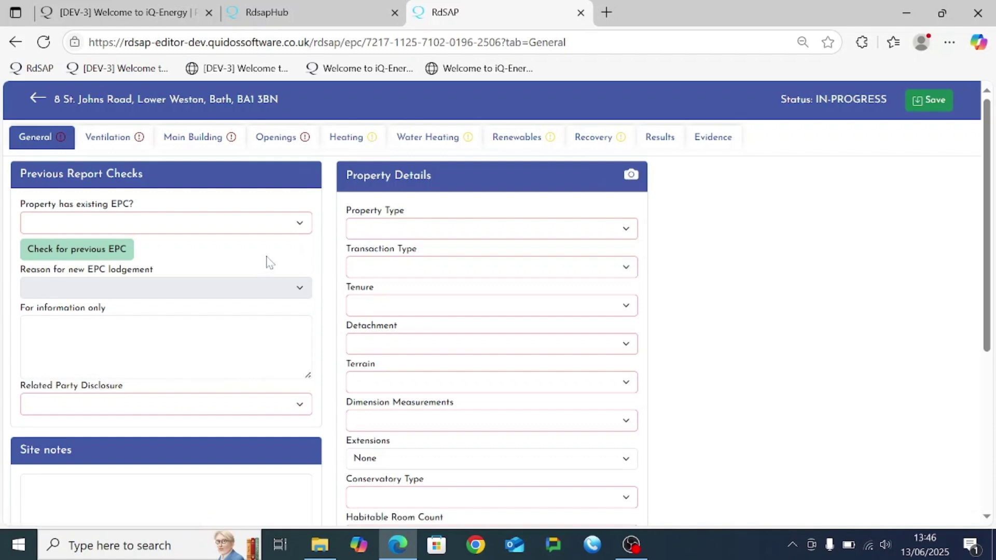
{"action": "scroll", "coordinate": [270, 262], "scroll_direction": "down", "scroll_amount": 3}
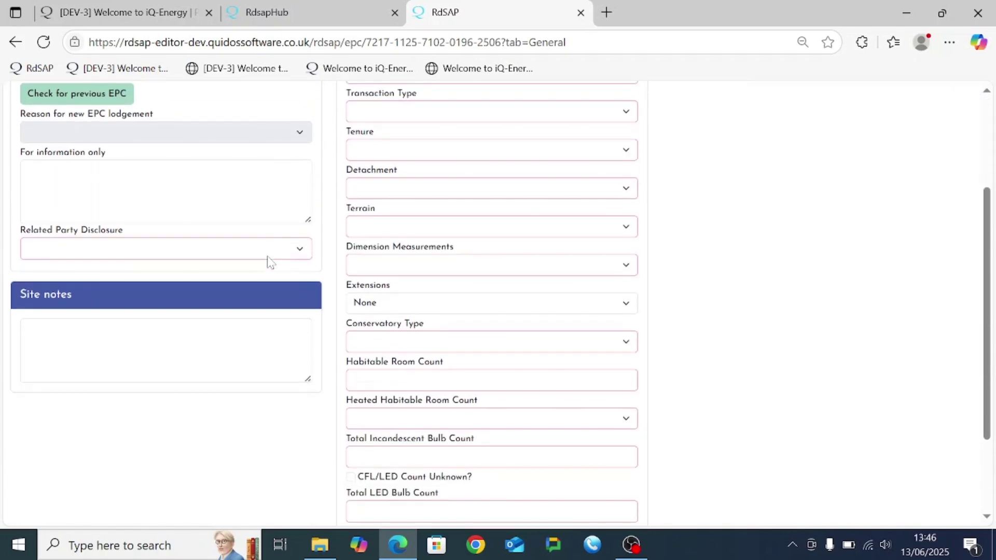
{"action": "scroll", "coordinate": [270, 262], "scroll_direction": "up", "scroll_amount": 3}
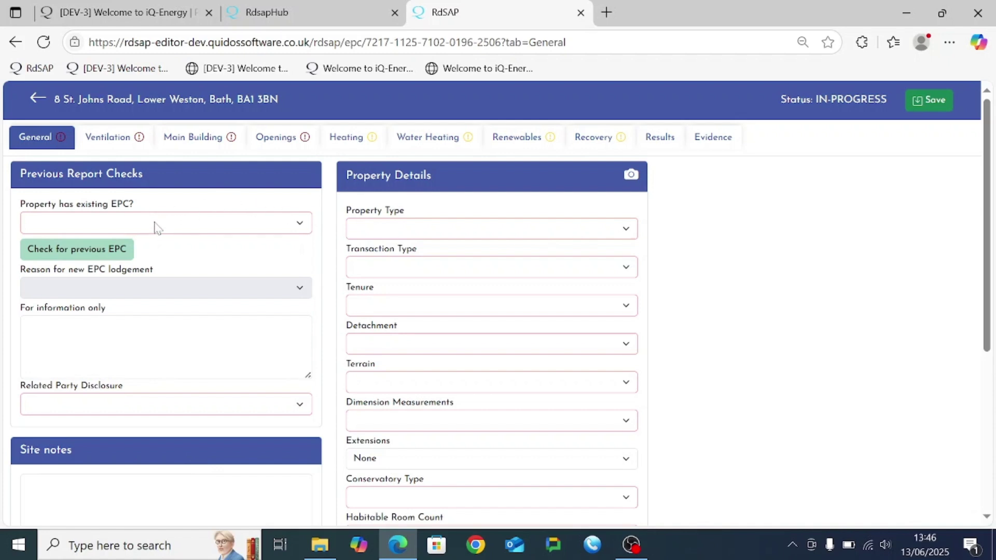
Record No for an existing EPC and set the related party disclosure to No related party.
{"action": "left_click", "coordinate": [94, 224]}
{"action": "left_click", "coordinate": [64, 242]}
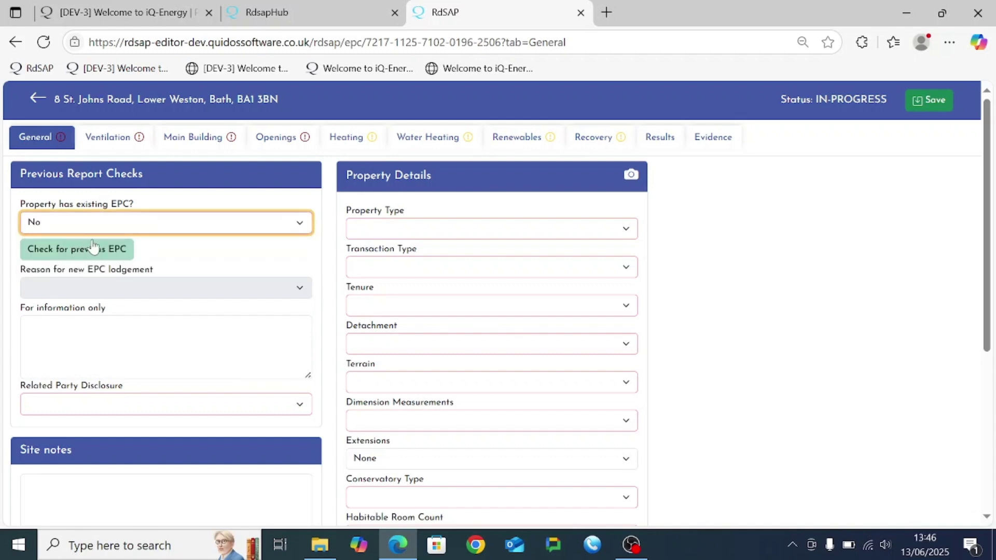
{"action": "left_click", "coordinate": [102, 408]}
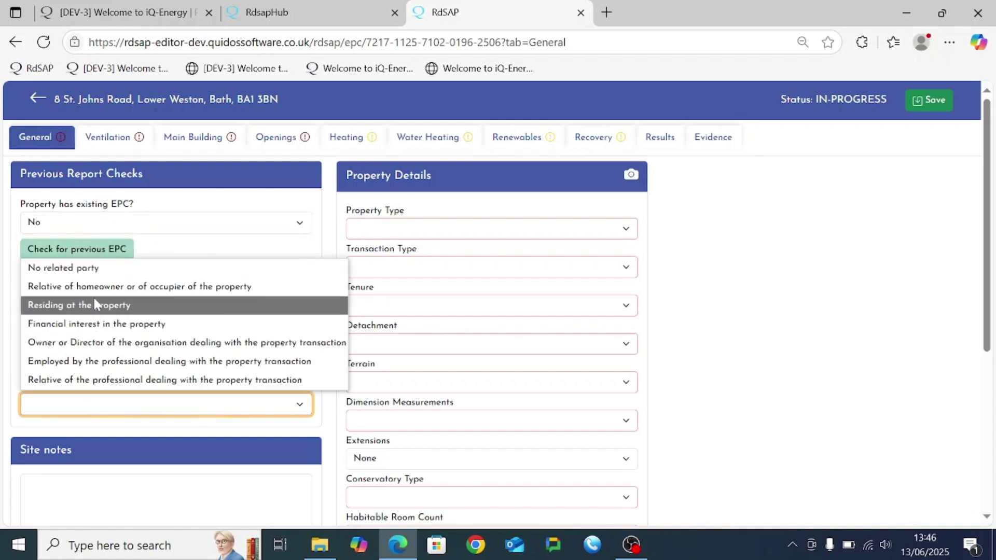
{"action": "left_click", "coordinate": [93, 269]}
{"action": "scroll", "coordinate": [812, 303], "scroll_direction": "down", "scroll_amount": 2}
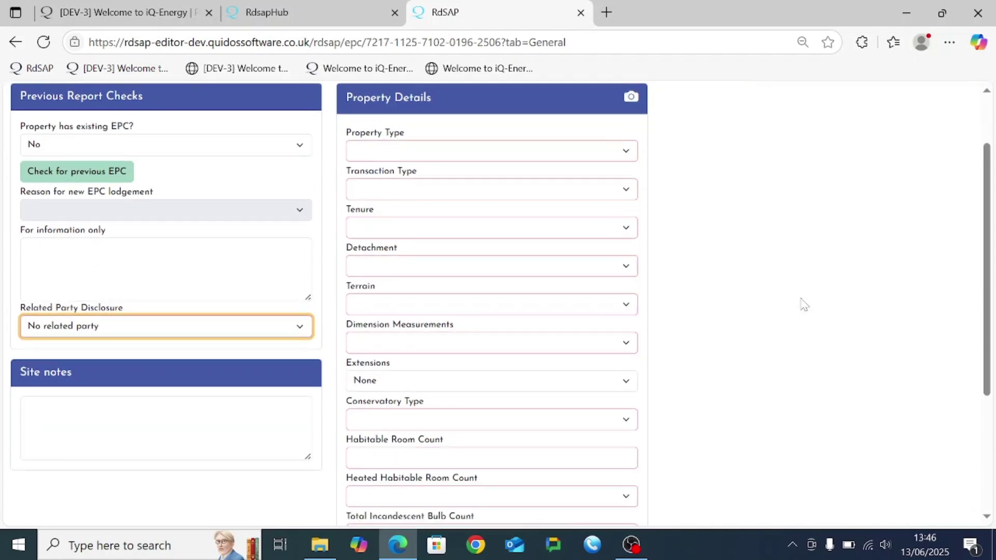
{"action": "left_click", "coordinate": [194, 350]}
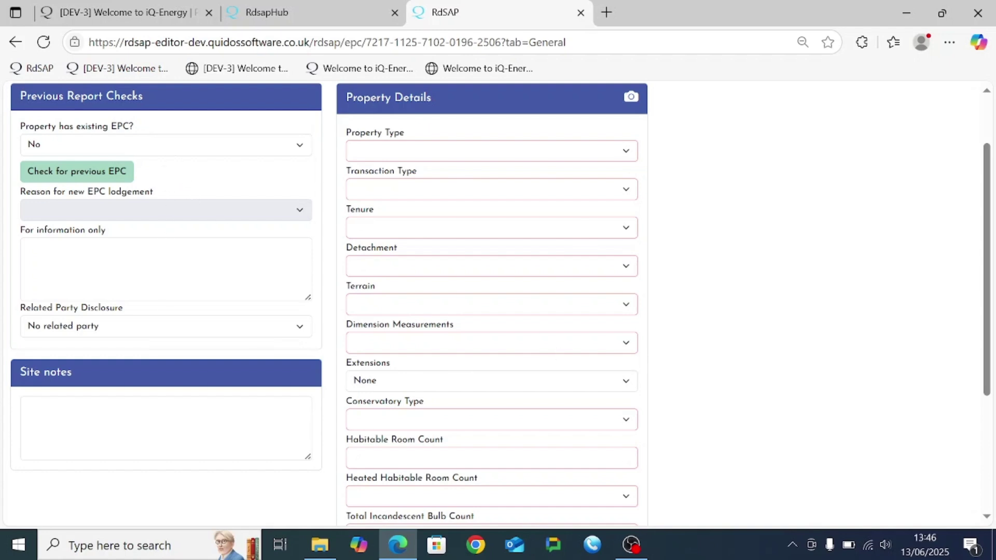
Enter "No rear access." in the site notes.
{"action": "scroll", "coordinate": [164, 313], "scroll_direction": "up", "scroll_amount": 2}
{"action": "scroll", "coordinate": [164, 314], "scroll_direction": "down", "scroll_amount": 2}
{"action": "left_click", "coordinate": [29, 408]}
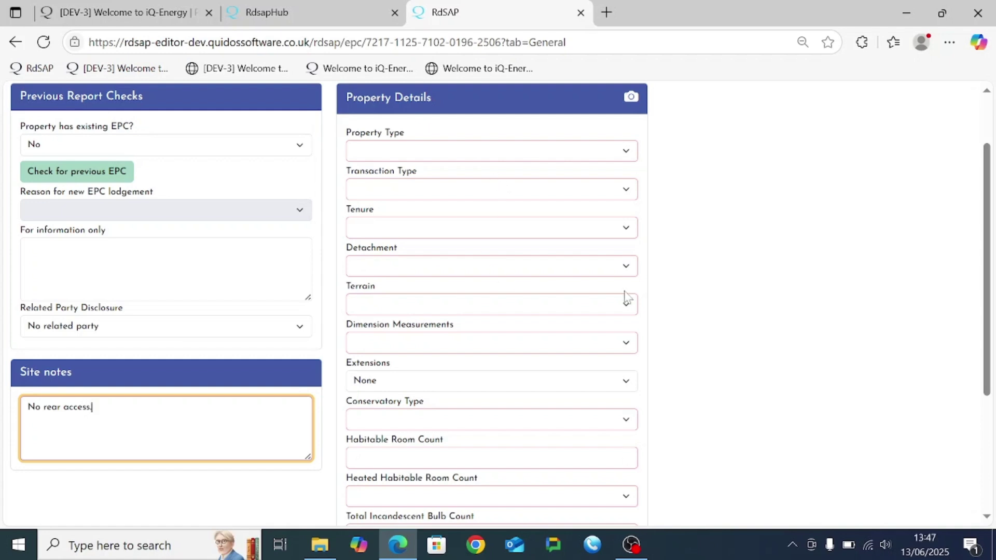
Set the property type to House and the transaction type to Marketed Sale.
{"action": "scroll", "coordinate": [848, 301], "scroll_direction": "up", "scroll_amount": 2}
{"action": "left_click", "coordinate": [498, 235]}
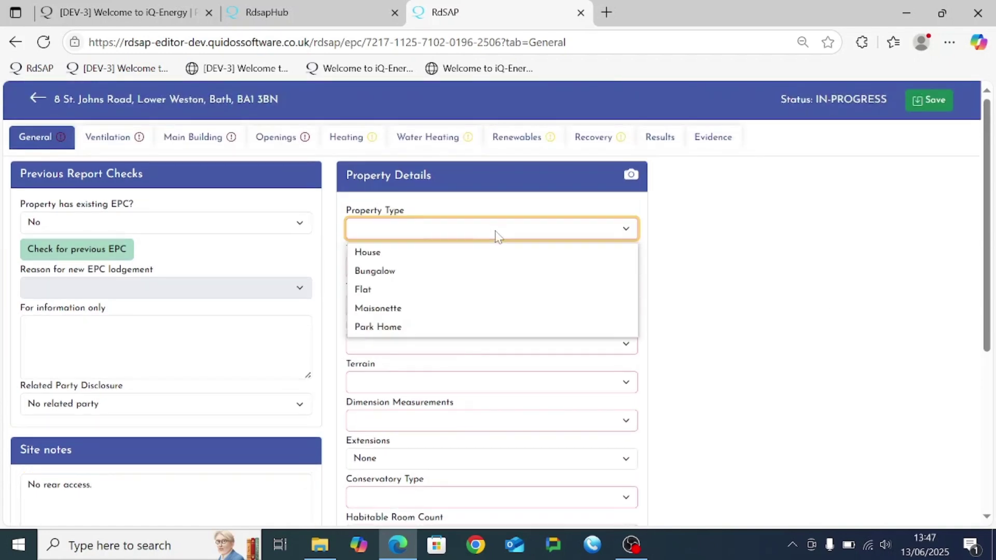
{"action": "left_click", "coordinate": [495, 248]}
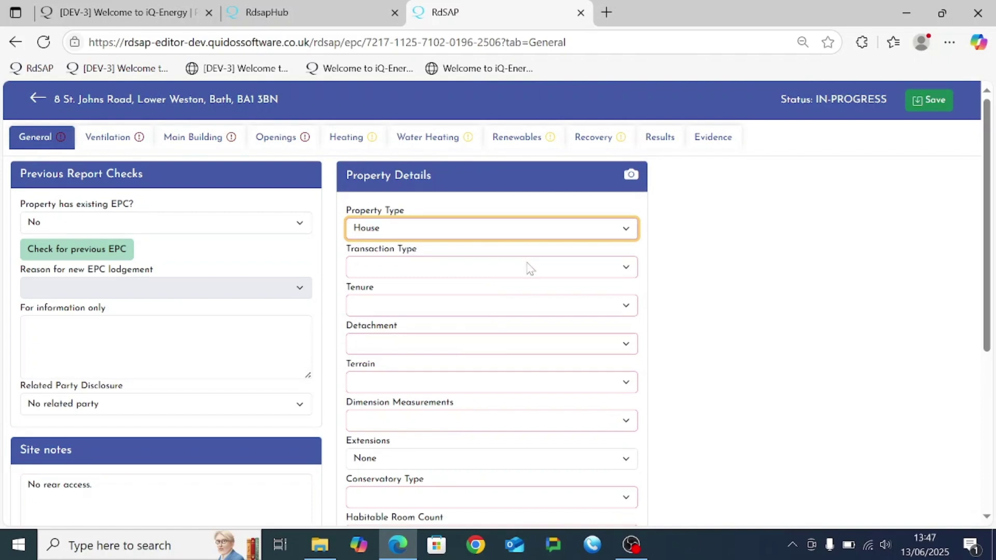
{"action": "left_click", "coordinate": [419, 268]}
{"action": "left_click", "coordinate": [411, 300]}
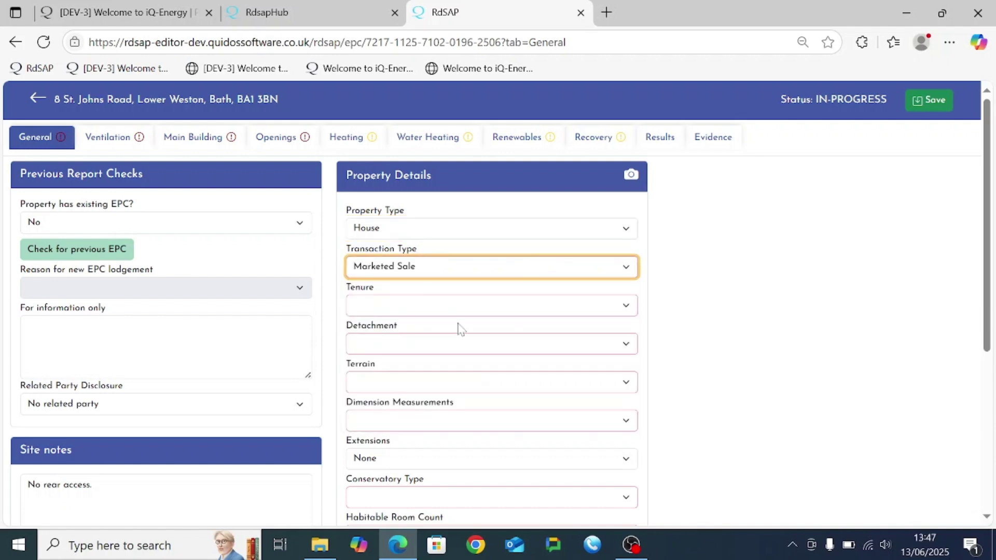
Set the tenure to Owner-occupied and the detachment to Semi-detached.
{"action": "left_click", "coordinate": [413, 309]}
{"action": "left_click", "coordinate": [419, 332]}
{"action": "left_click", "coordinate": [407, 343]}
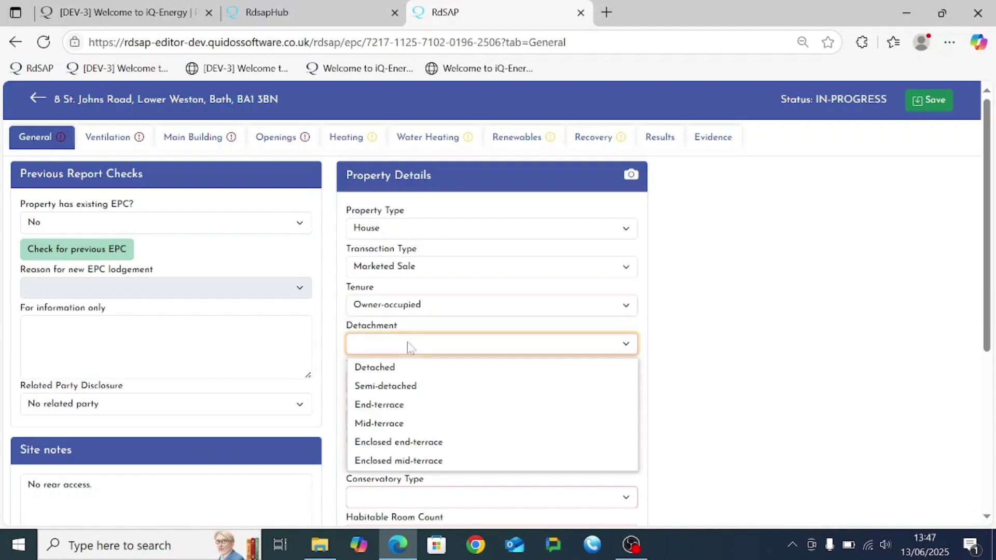
{"action": "left_click", "coordinate": [578, 383]}
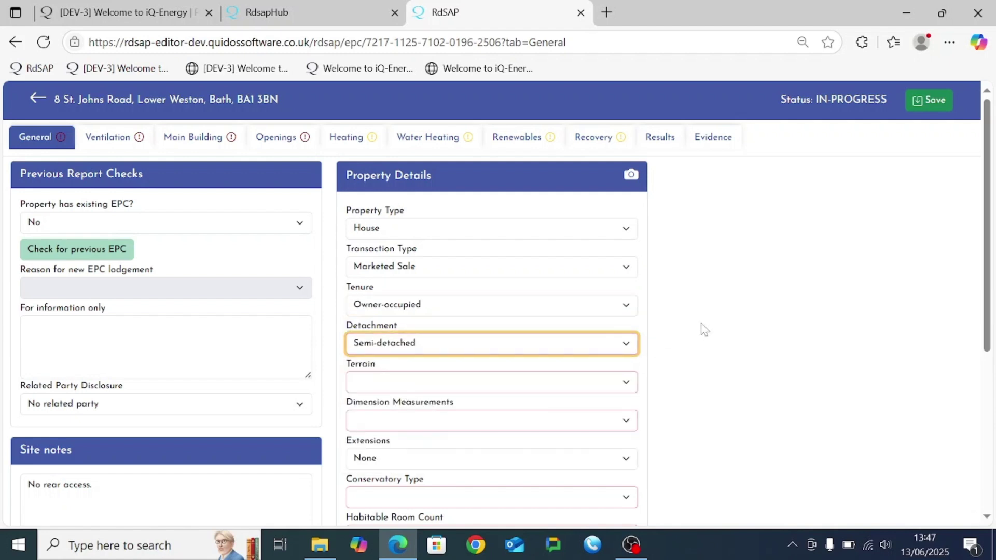
Set the terrain to Suburban and the dimension measurements to Internal.
{"action": "scroll", "coordinate": [700, 329], "scroll_direction": "down", "scroll_amount": 1}
{"action": "left_click", "coordinate": [458, 304]}
{"action": "left_click", "coordinate": [438, 348]}
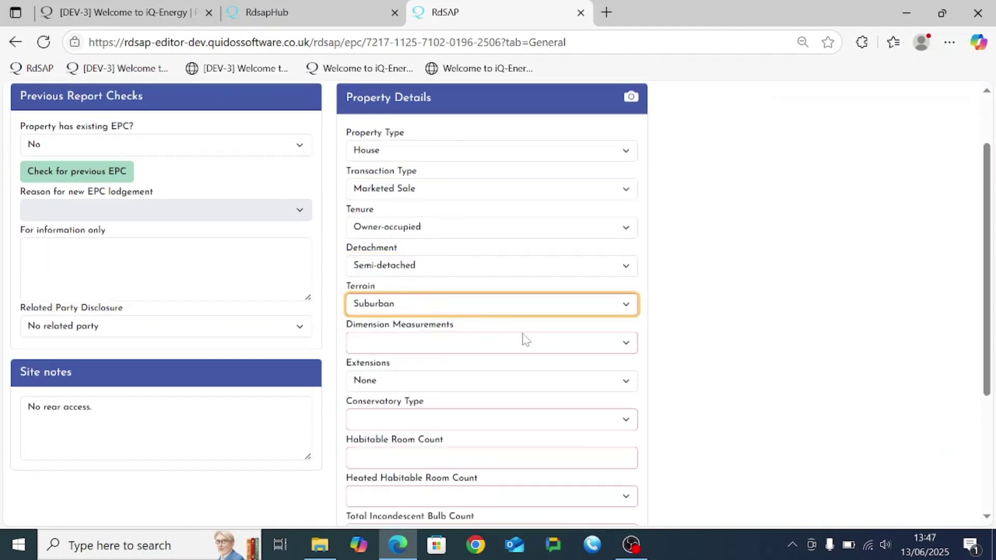
{"action": "left_click", "coordinate": [401, 345]}
{"action": "left_click", "coordinate": [395, 369]}
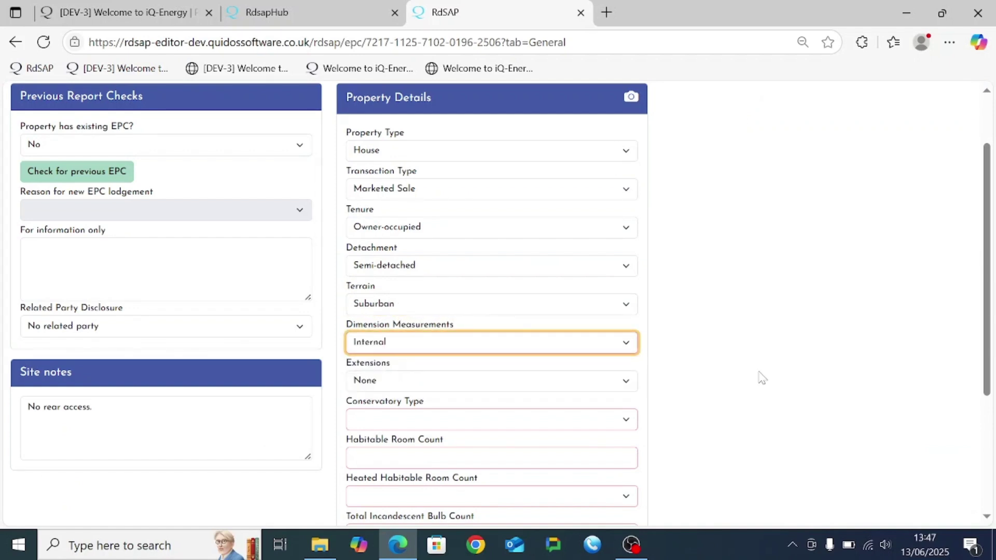
Set the number of extensions to 4 in the property details.
{"action": "scroll", "coordinate": [762, 378], "scroll_direction": "up", "scroll_amount": 2}
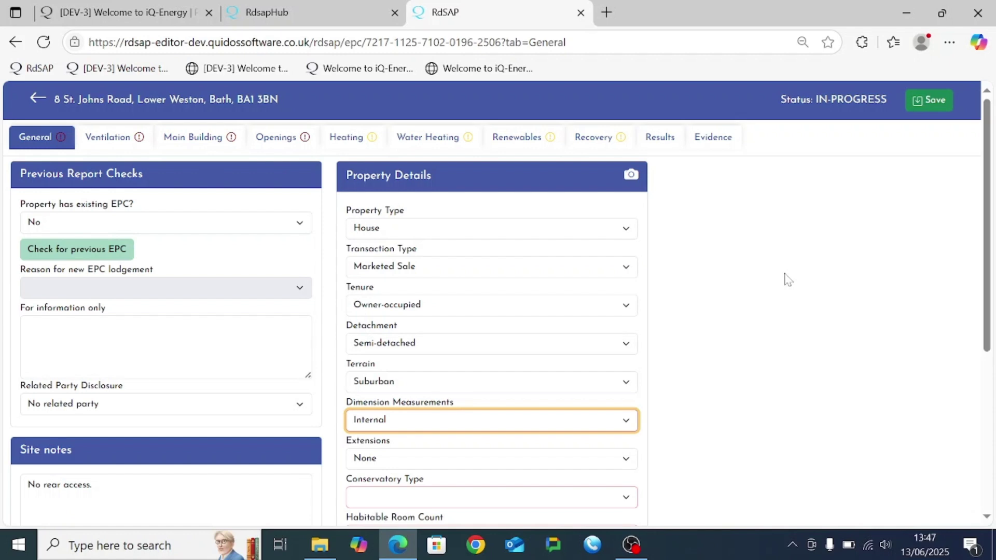
{"action": "scroll", "coordinate": [788, 280], "scroll_direction": "down", "scroll_amount": 2}
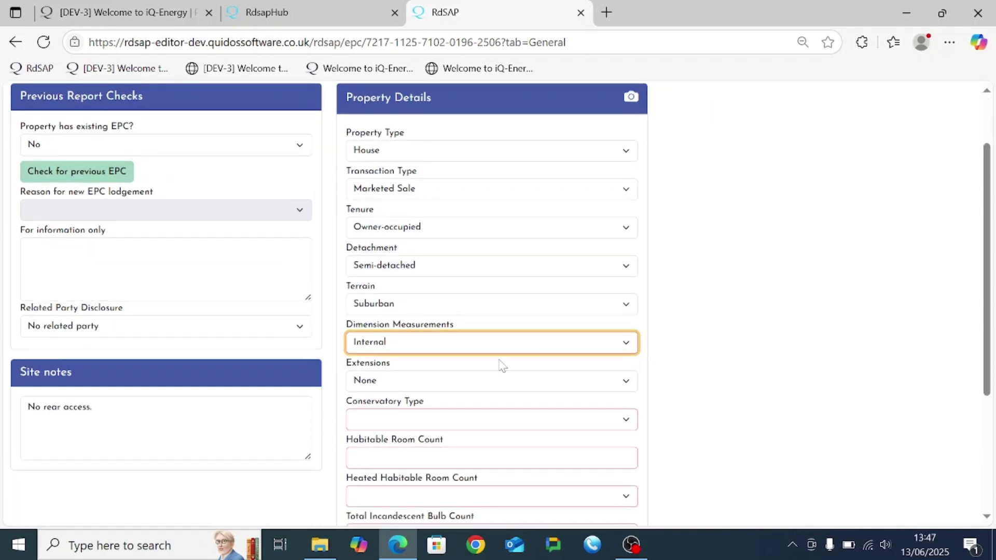
{"action": "left_click", "coordinate": [405, 384]}
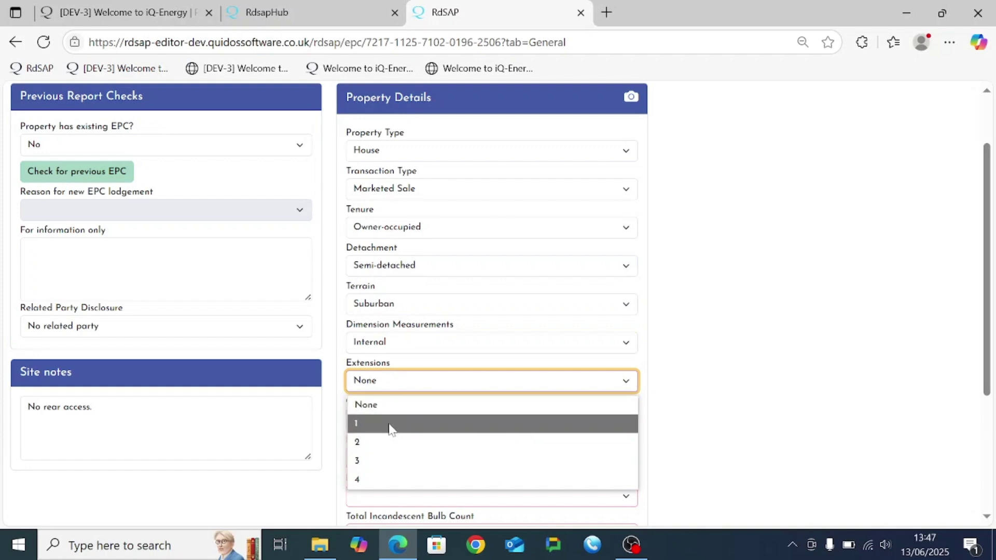
{"action": "left_click", "coordinate": [384, 480]}
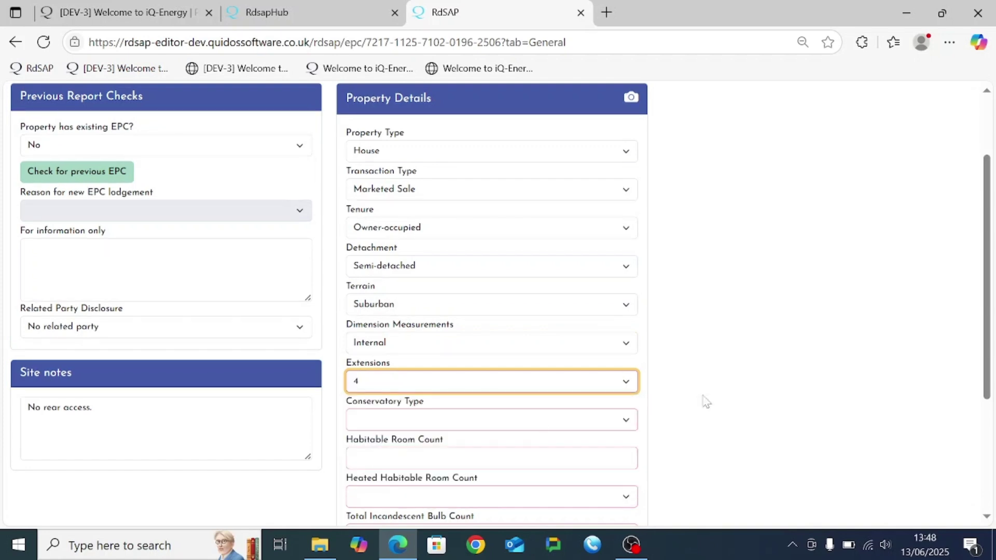
{"action": "scroll", "coordinate": [768, 368], "scroll_direction": "up", "scroll_amount": 2}
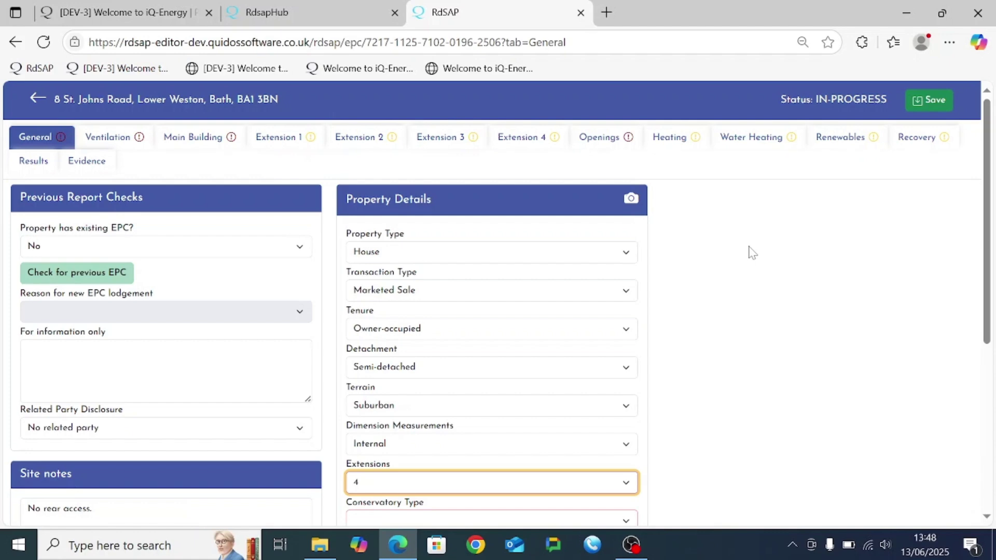
{"action": "scroll", "coordinate": [749, 254], "scroll_direction": "down", "scroll_amount": 1}
Set the number of extensions to 1 in the property details.
{"action": "left_click", "coordinate": [583, 406]}
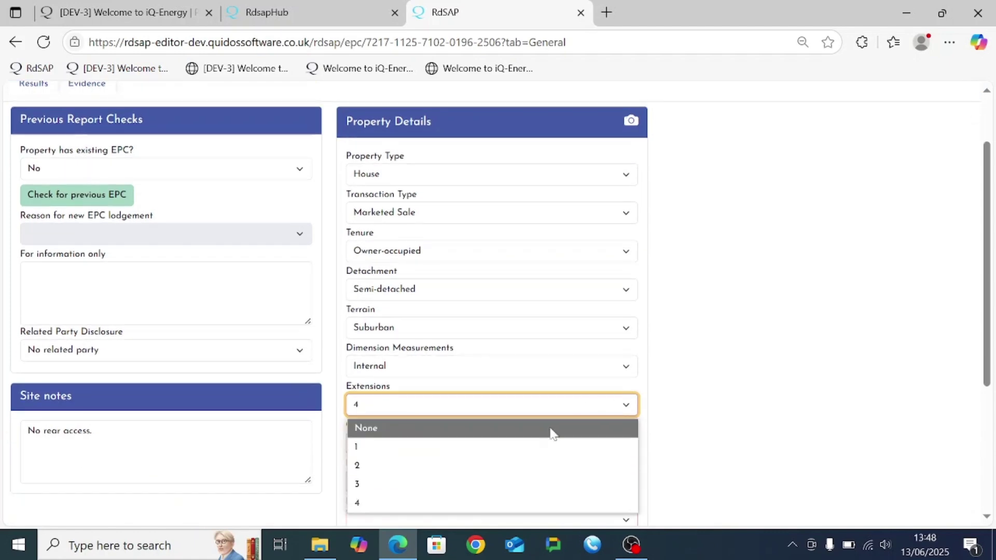
{"action": "left_click", "coordinate": [534, 447]}
{"action": "scroll", "coordinate": [748, 405], "scroll_direction": "up", "scroll_amount": 1}
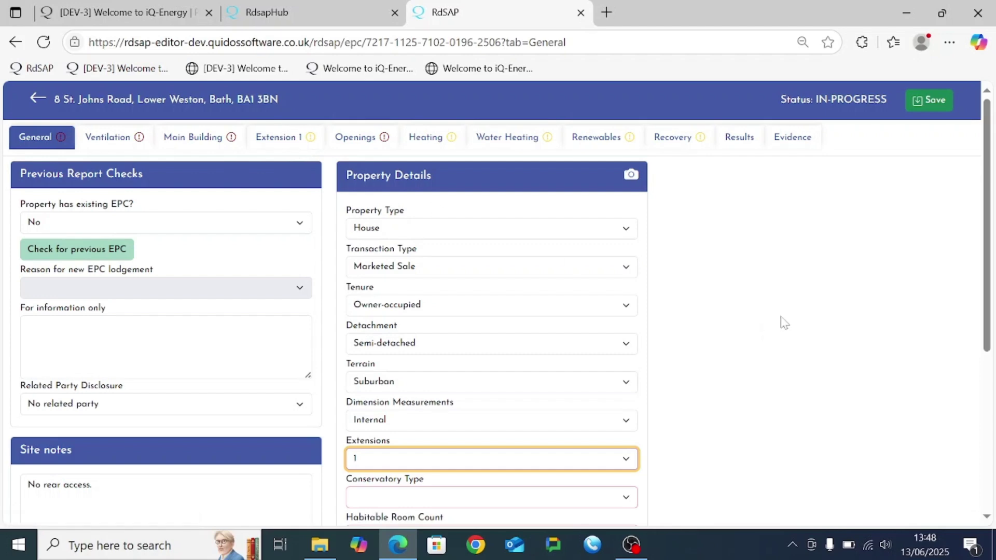
Set the conservatory type to None.
{"action": "scroll", "coordinate": [785, 316], "scroll_direction": "down", "scroll_amount": 3}
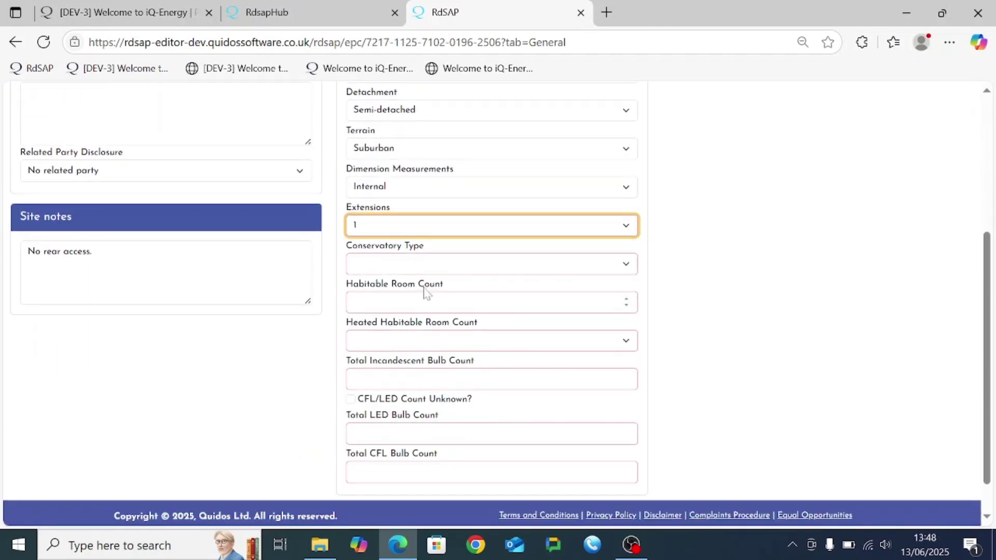
{"action": "left_click", "coordinate": [421, 267]}
{"action": "left_click", "coordinate": [415, 289]}
Set both the habitable room count and the heated habitable room count to 5.
{"action": "left_click", "coordinate": [413, 296]}
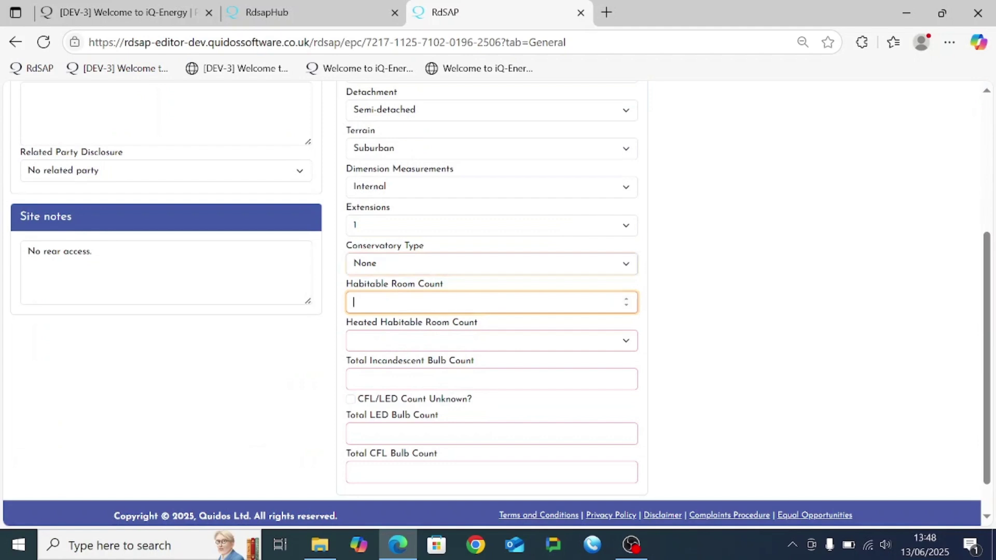
{"action": "type", "text": "5"}
{"action": "left_click", "coordinate": [401, 341]}
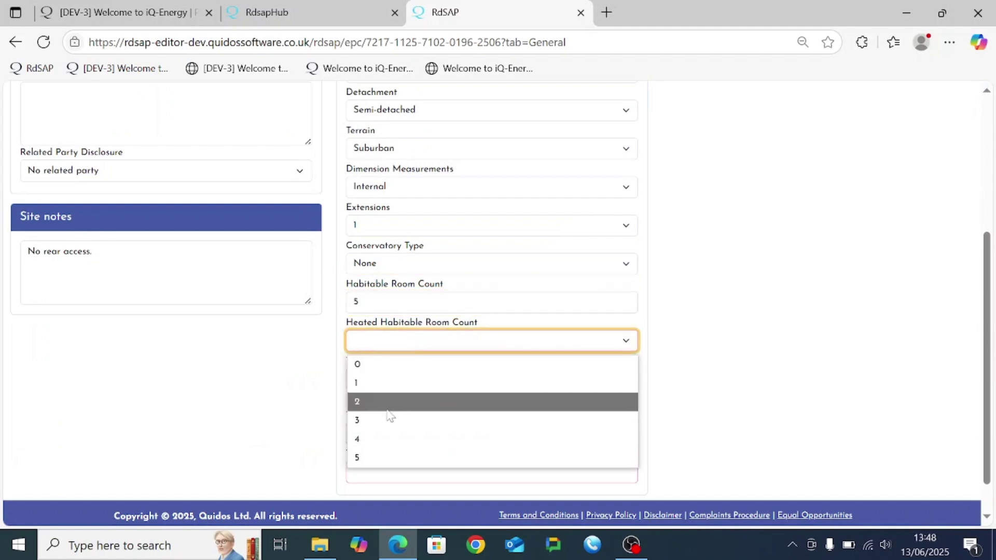
{"action": "left_click", "coordinate": [382, 463]}
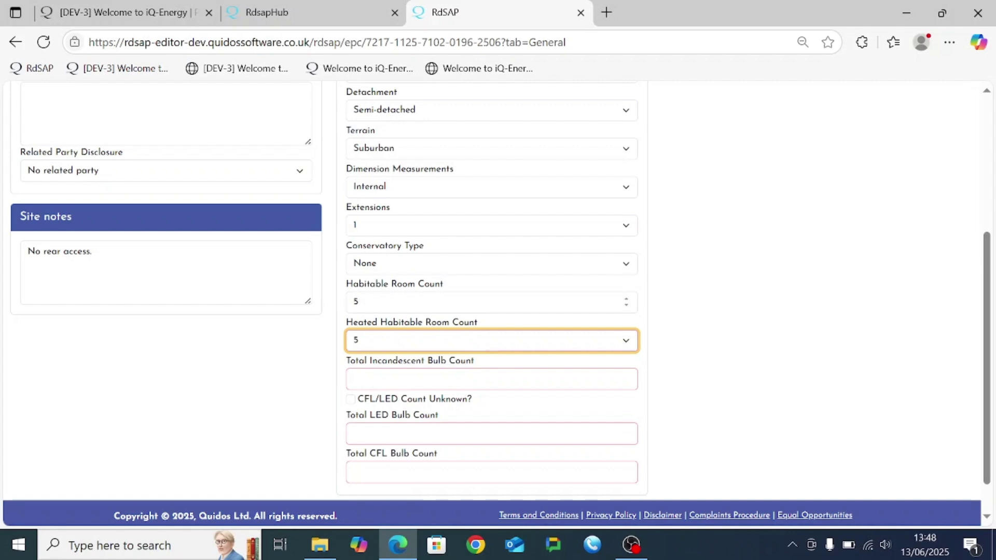
Enter the bulb counts as 2 incandescent, 12 LED and 12 CFL.
{"action": "left_click", "coordinate": [385, 378]}
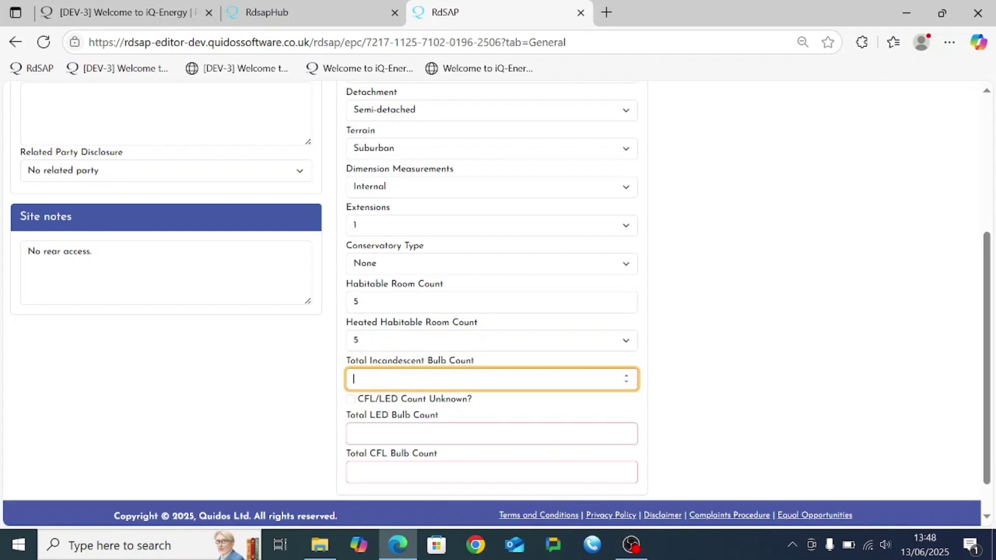
{"action": "type", "text": "2"}
{"action": "left_click", "coordinate": [380, 434]}
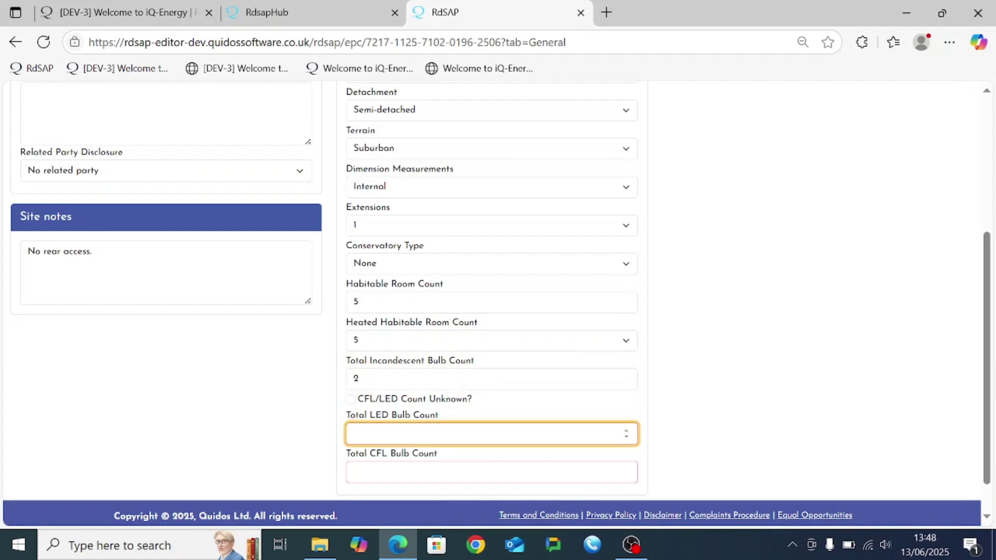
{"action": "type", "text": "12"}
{"action": "key", "text": "Tab"}
{"action": "type", "text": "12"}
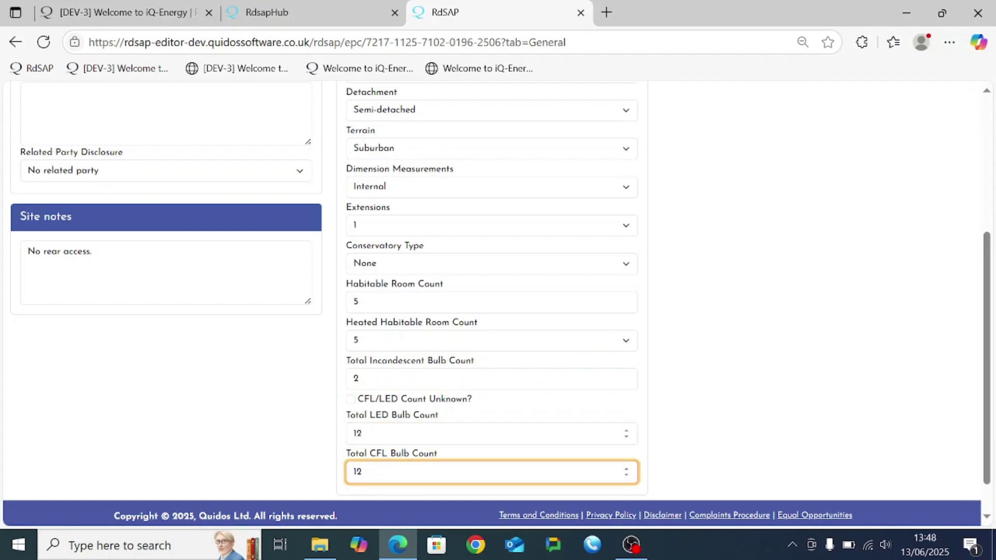
Try the CFL/LED Count Unknown option and switch it back off.
{"action": "left_click", "coordinate": [351, 400]}
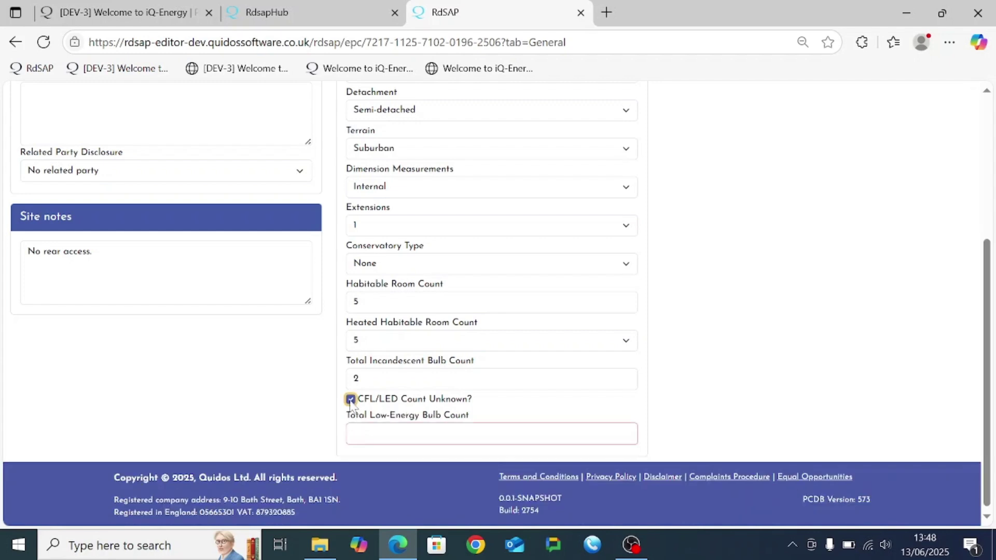
{"action": "left_click", "coordinate": [351, 399]}
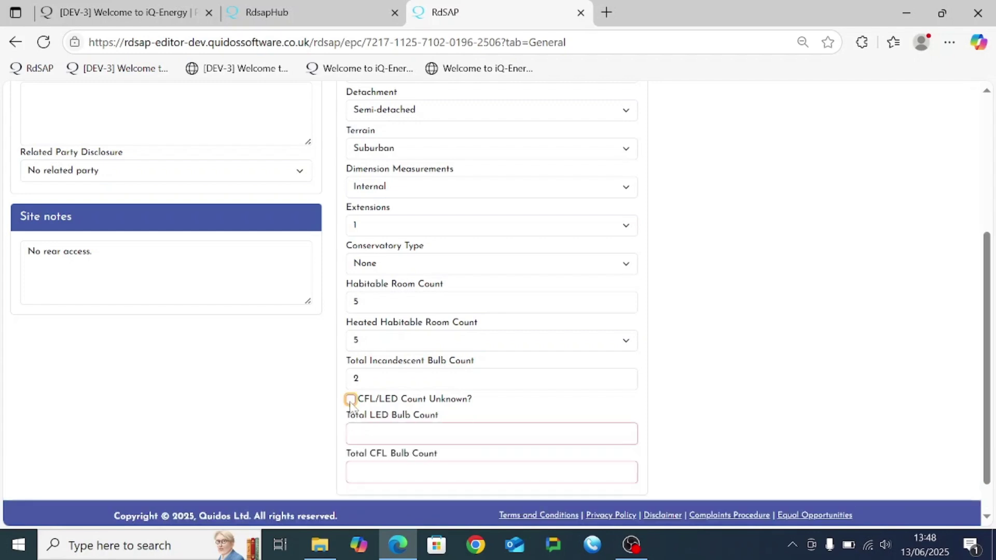
{"action": "left_click", "coordinate": [351, 400]}
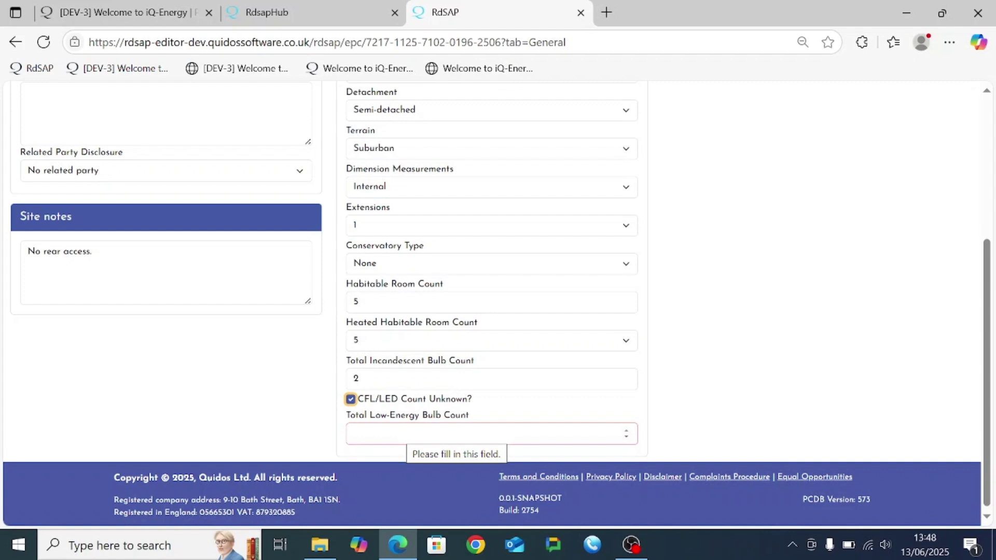
{"action": "key", "text": "space"}
Enter 12 again for both the total LED and total CFL bulb counts.
{"action": "key", "text": "Tab"}
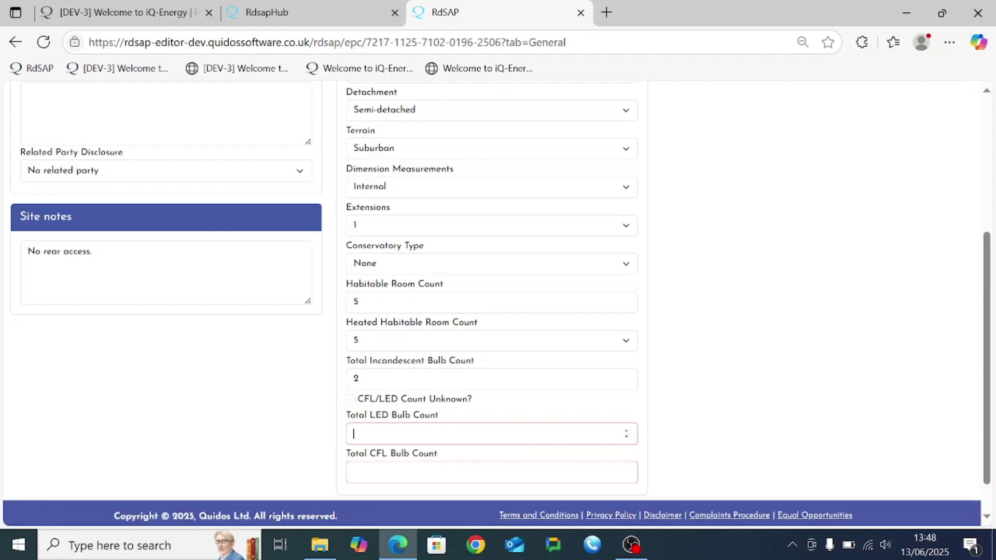
{"action": "key", "text": "Tab"}
{"action": "type", "text": "12"}
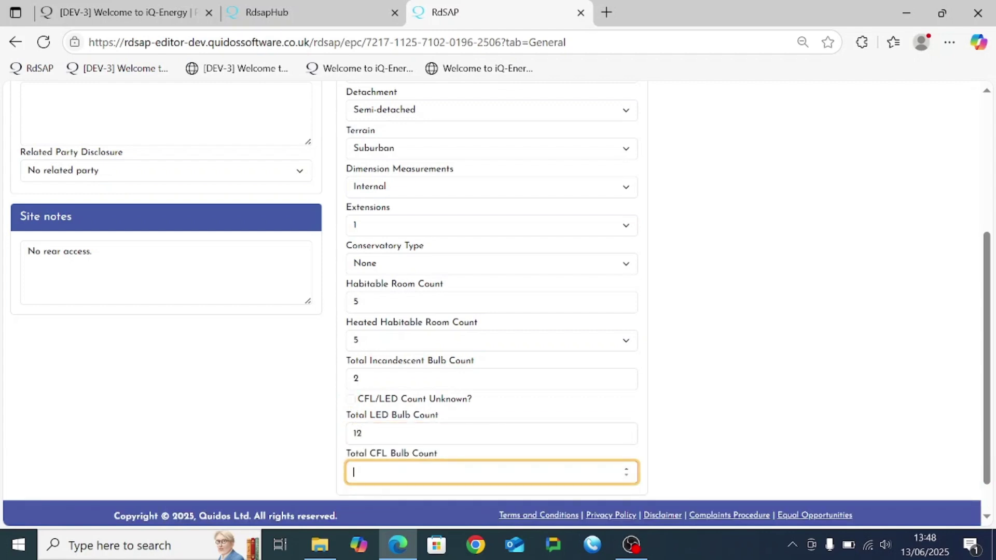
{"action": "left_click", "coordinate": [260, 409]}
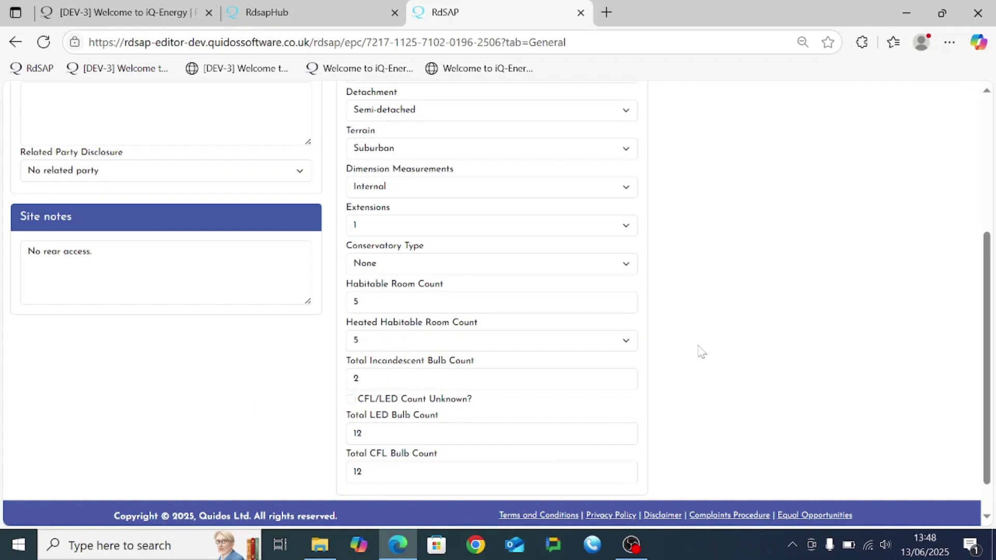
Open the Ventilation section and save the report data.
{"action": "scroll", "coordinate": [690, 418], "scroll_direction": "up", "scroll_amount": 3}
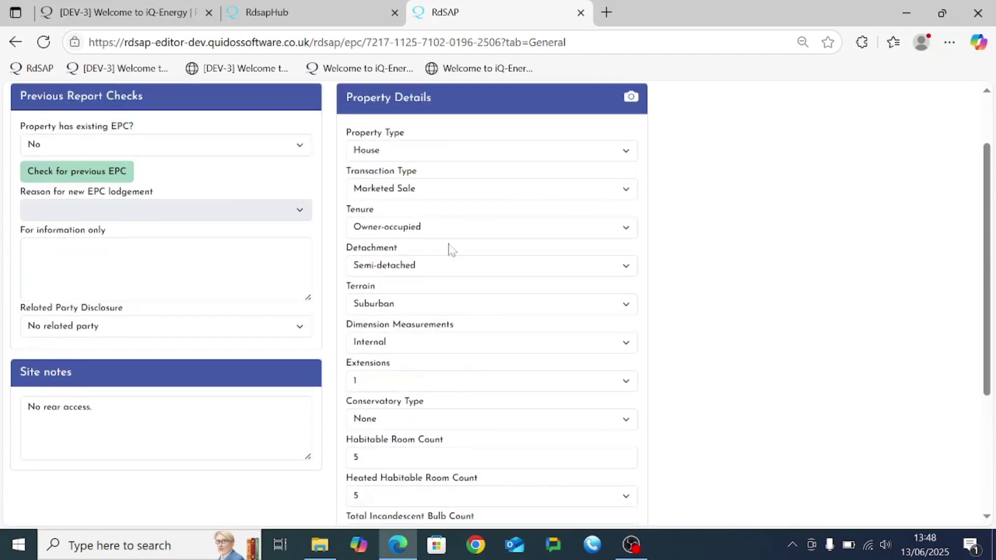
{"action": "scroll", "coordinate": [746, 364], "scroll_direction": "up", "scroll_amount": 2}
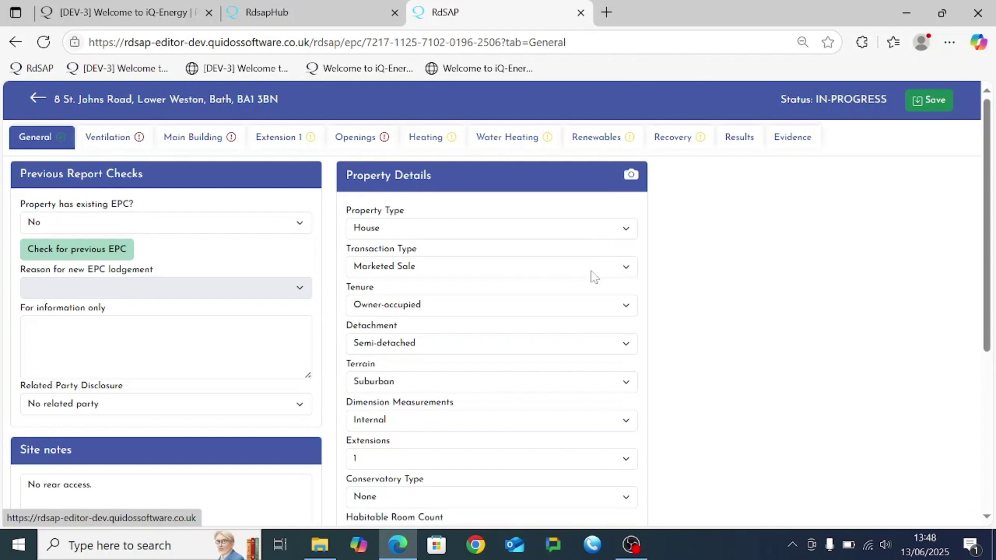
{"action": "scroll", "coordinate": [772, 300], "scroll_direction": "down", "scroll_amount": 5}
{"action": "scroll", "coordinate": [775, 301], "scroll_direction": "up", "scroll_amount": 5}
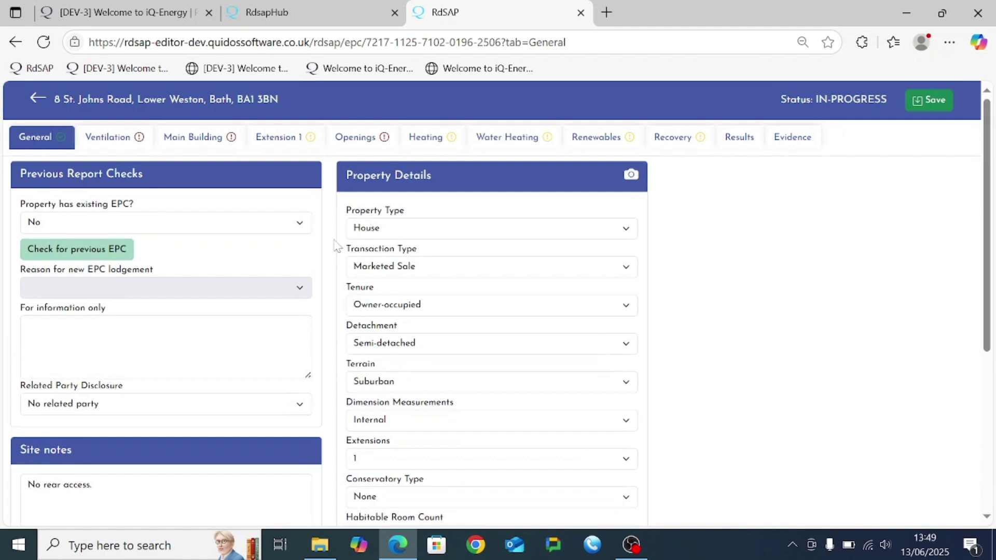
{"action": "left_click", "coordinate": [109, 143]}
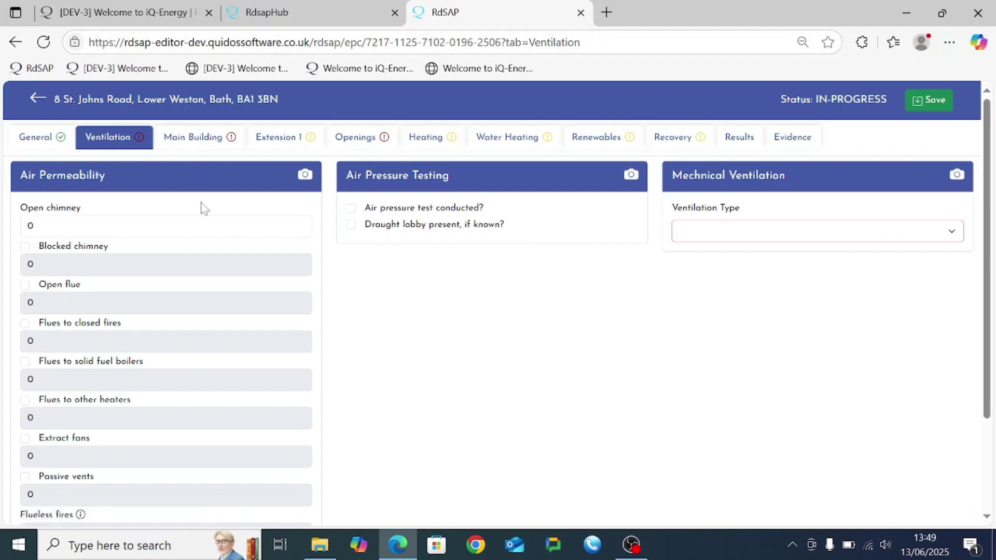
{"action": "left_click", "coordinate": [930, 101]}
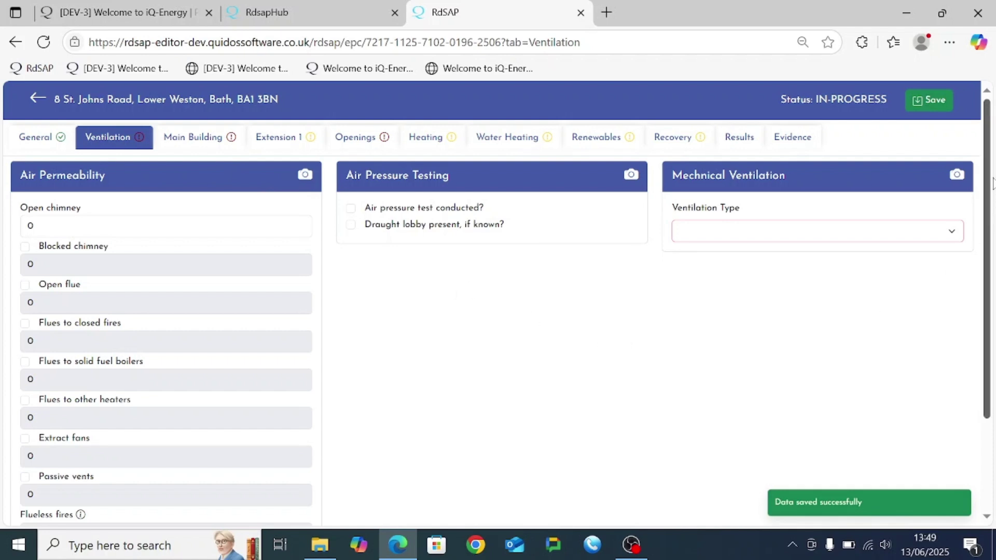
Set open chimneys to 1 and enable flues to closed fires with a count of 1.
{"action": "left_click_drag", "start_coordinate": [990, 179], "coordinate": [989, 213]}
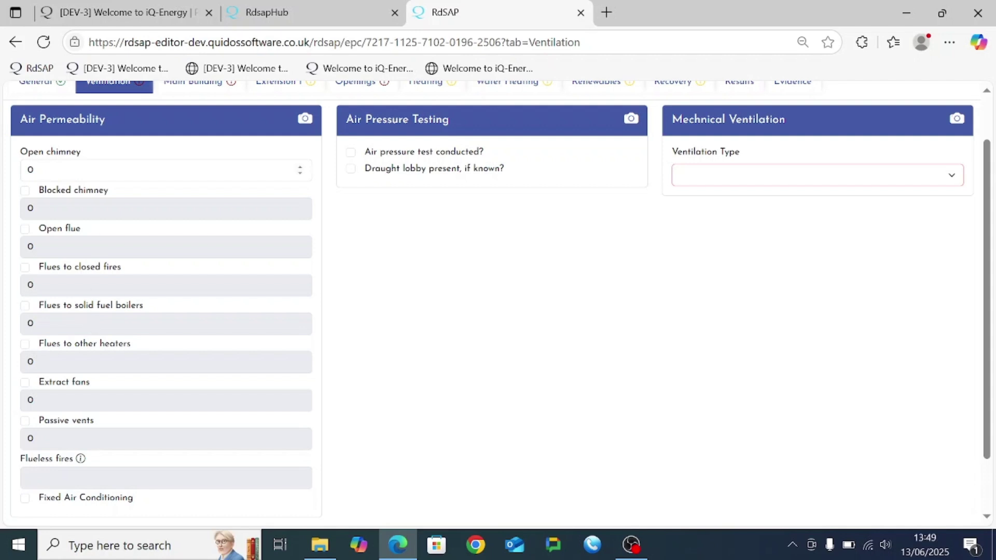
{"action": "double_click", "coordinate": [155, 170]}
{"action": "type", "text": "1"}
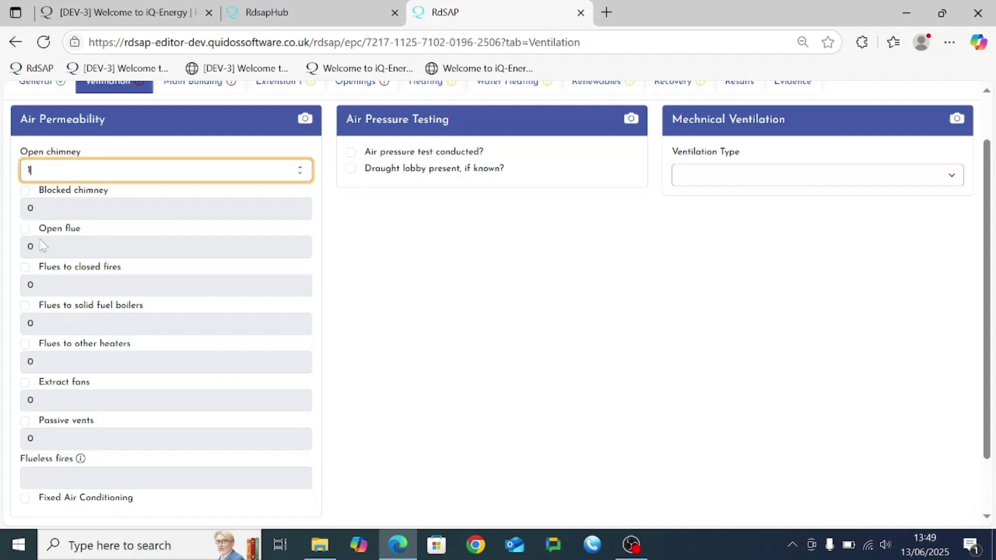
{"action": "left_click", "coordinate": [25, 267]}
{"action": "double_click", "coordinate": [26, 285]}
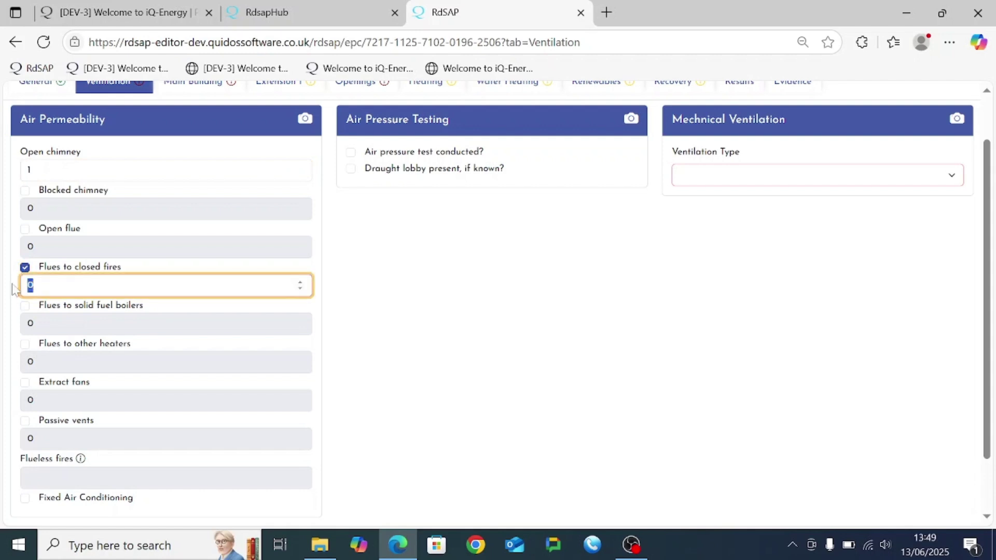
{"action": "type", "text": "1"}
Enable passive vents in the air permeability details and set their count to 1.
{"action": "left_click", "coordinate": [25, 420]}
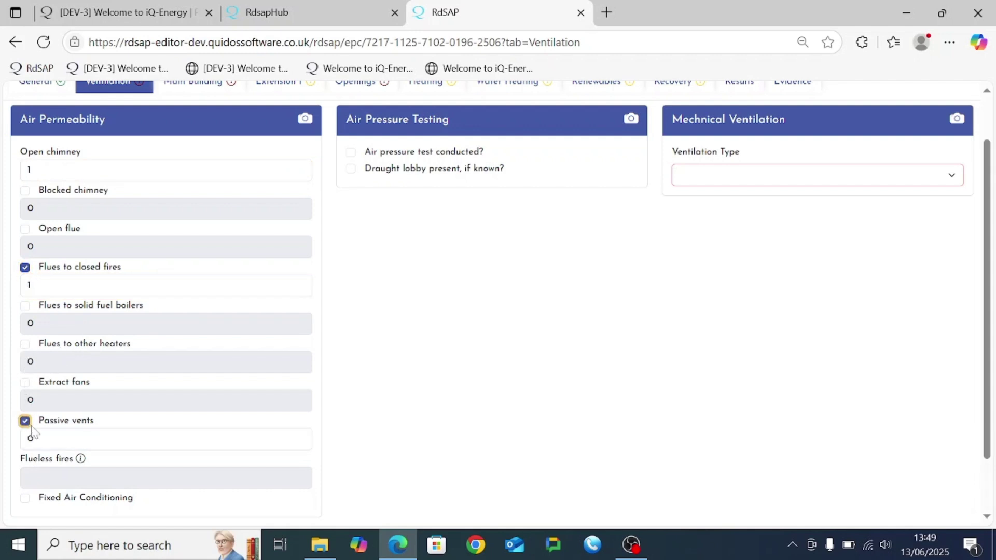
{"action": "double_click", "coordinate": [29, 438]}
{"action": "type", "text": "1"}
{"action": "left_click", "coordinate": [573, 323]}
{"action": "scroll", "coordinate": [375, 288], "scroll_direction": "up", "scroll_amount": 1}
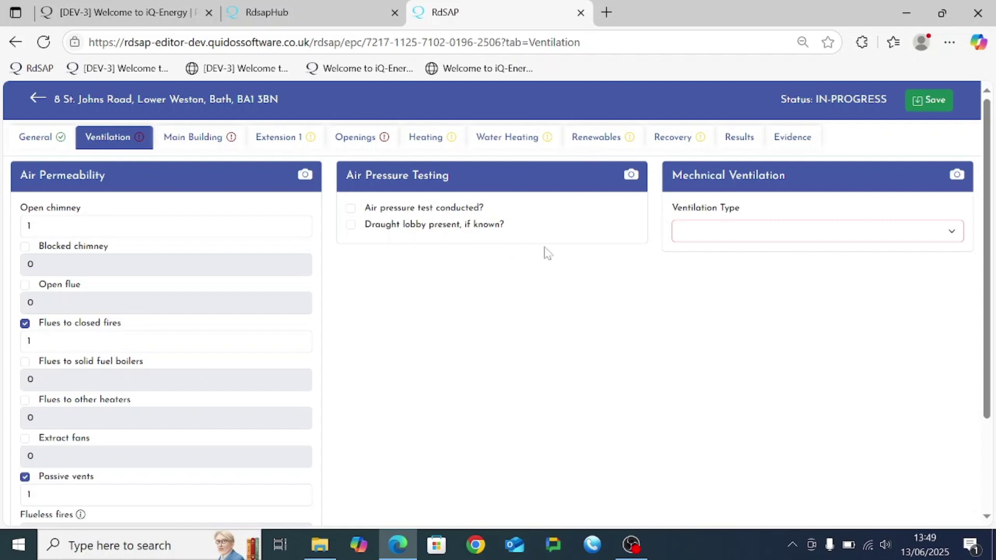
Try the air pressure test and draught lobby options, leaving both switched off.
{"action": "left_click", "coordinate": [351, 208]}
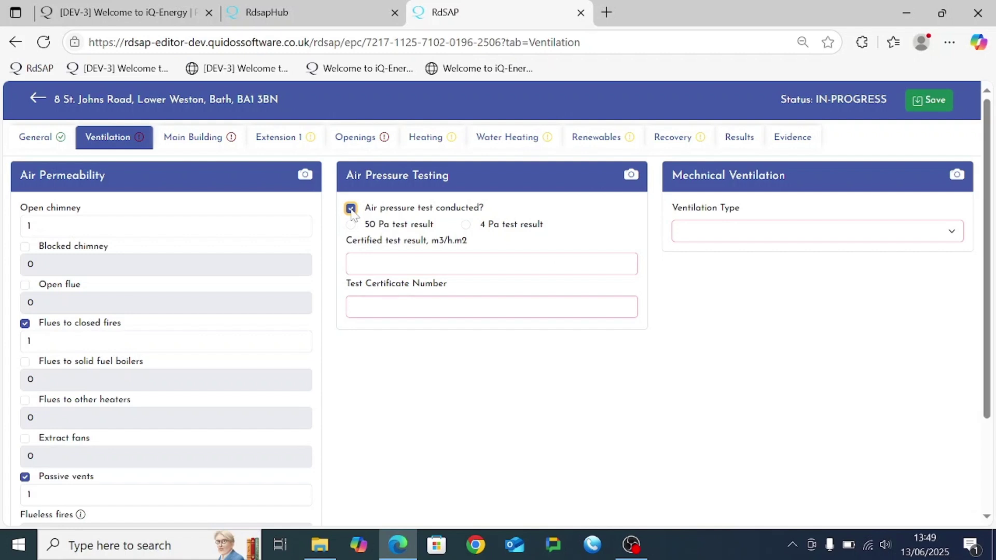
{"action": "left_click", "coordinate": [351, 208]}
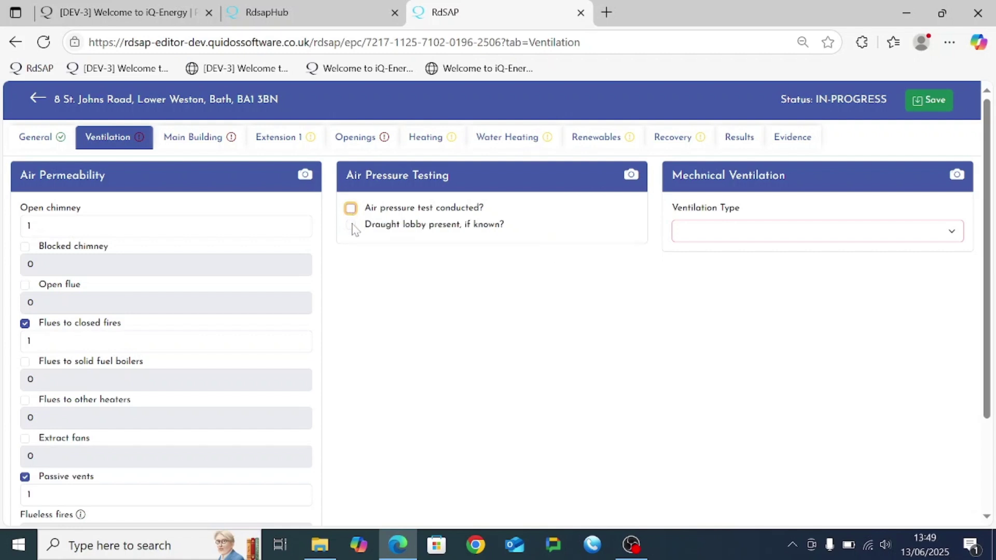
{"action": "left_click", "coordinate": [353, 229]}
{"action": "left_click", "coordinate": [352, 226]}
View the evidence selection for Air Pressure Testing and close it without adding evidence.
{"action": "left_click", "coordinate": [632, 176]}
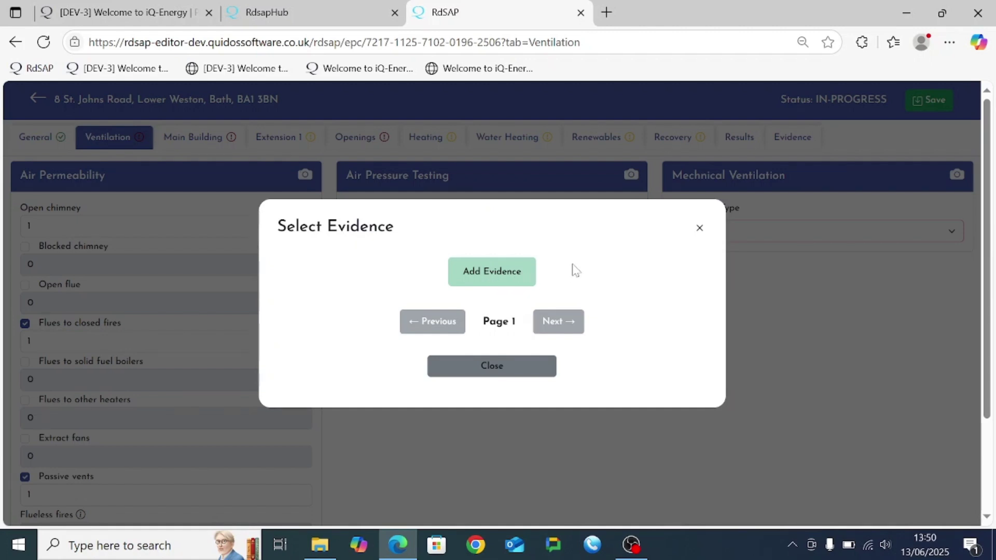
{"action": "left_click", "coordinate": [700, 229]}
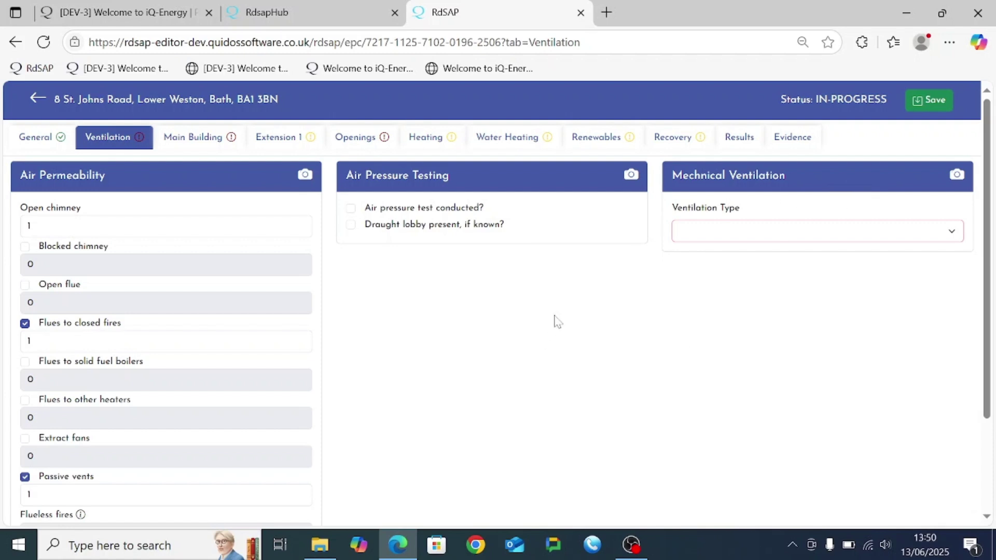
Set the ventilation type to Natural, then switch it to Mechanical ventilation with heat recovery (MVHR) with a product from the database.
{"action": "left_click", "coordinate": [771, 237]}
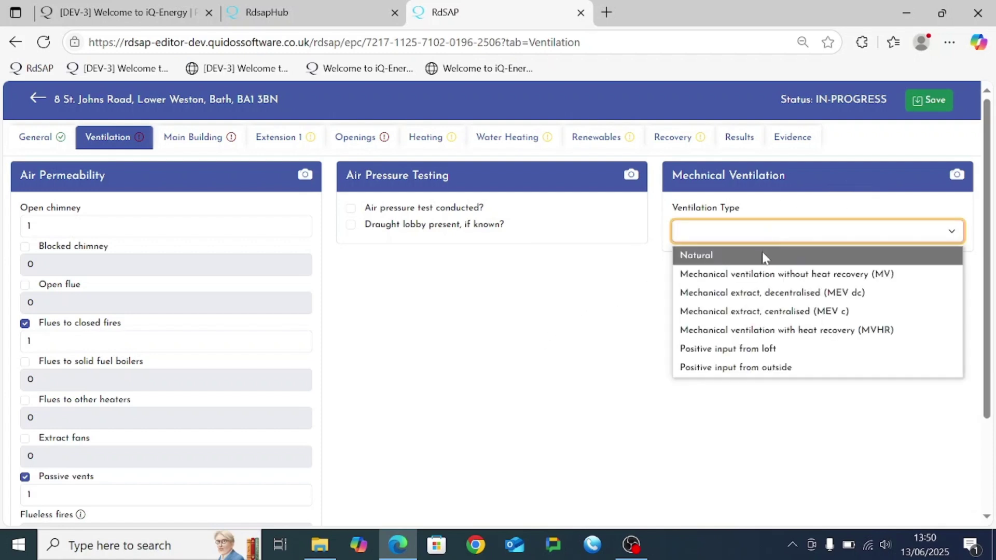
{"action": "left_click", "coordinate": [768, 258]}
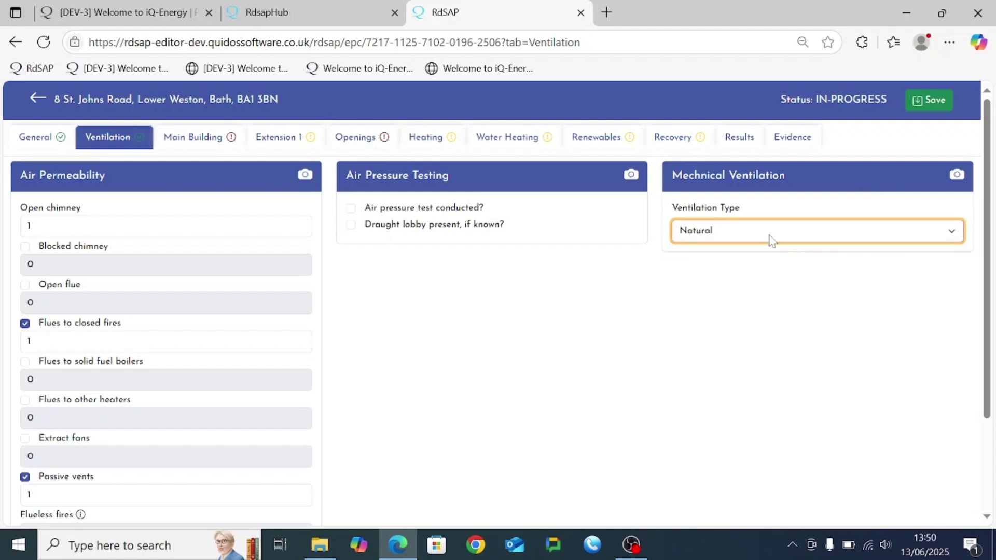
{"action": "left_click", "coordinate": [773, 239]}
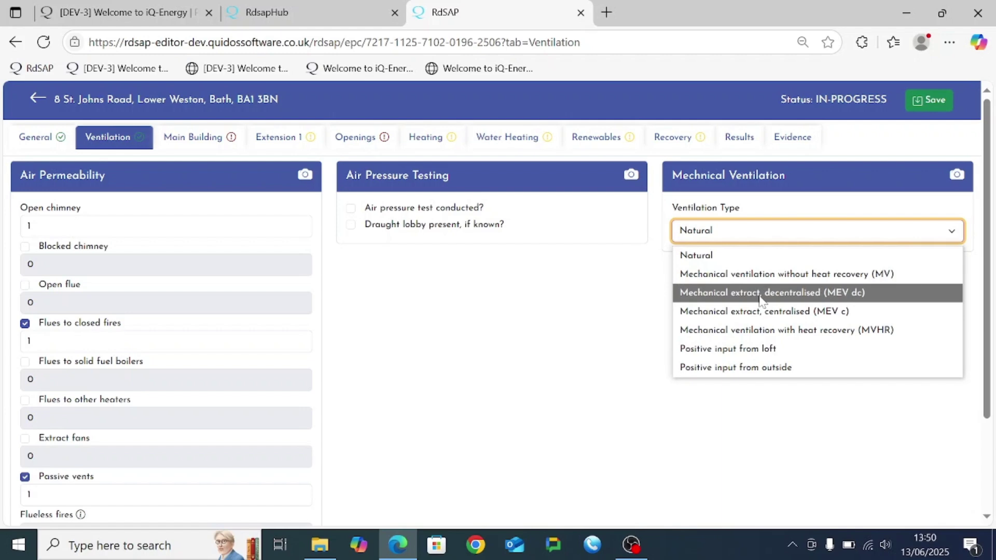
{"action": "left_click", "coordinate": [753, 331]}
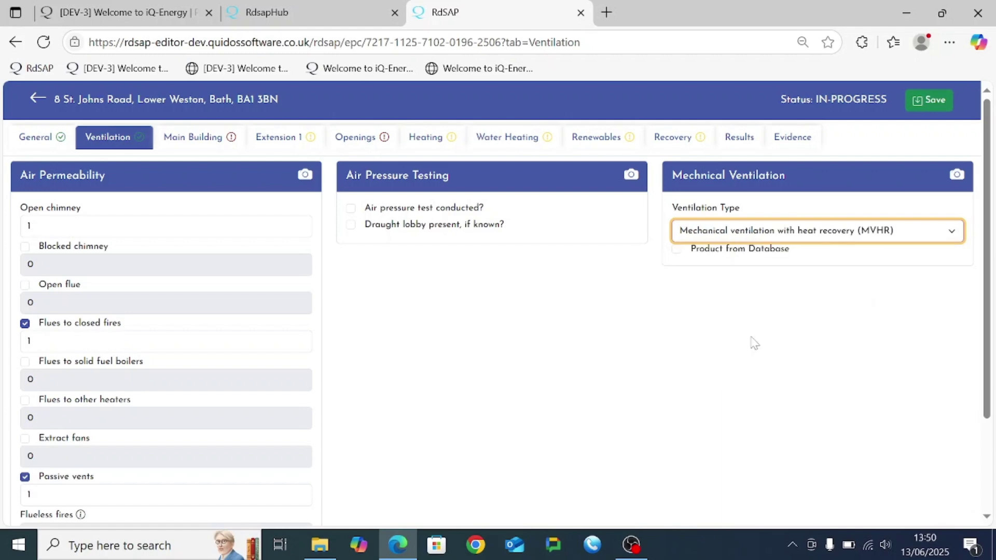
{"action": "left_click", "coordinate": [676, 249]}
{"action": "scroll", "coordinate": [602, 315], "scroll_direction": "down", "scroll_amount": 2}
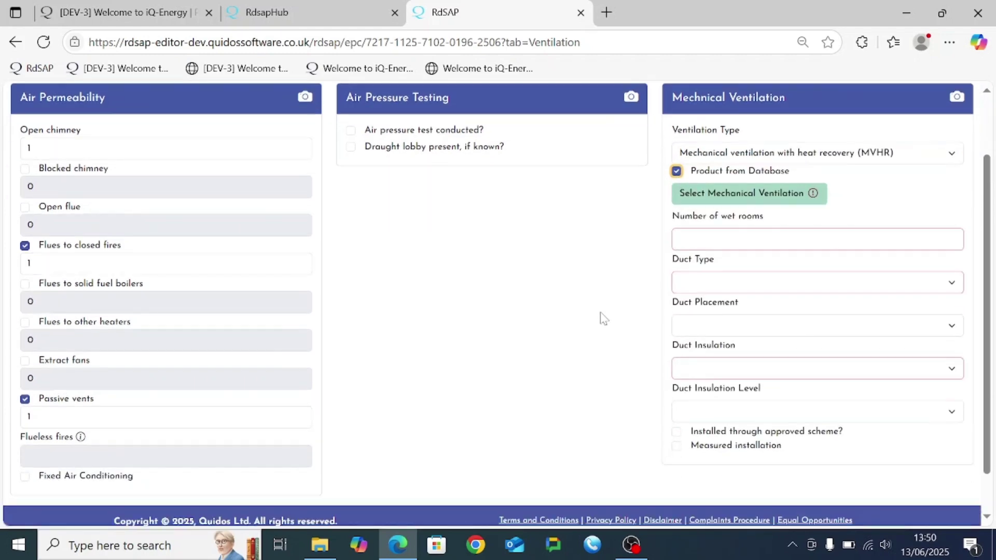
{"action": "scroll", "coordinate": [613, 314], "scroll_direction": "up", "scroll_amount": 2}
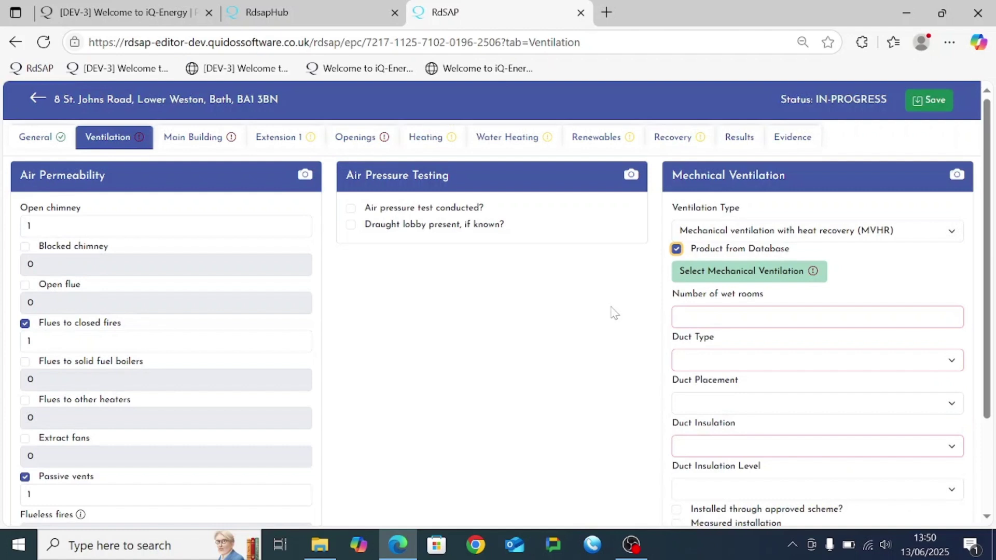
Choose the Xpelair Xcell 270 DC, product ID 500011, as the mechanical ventilation product.
{"action": "left_click", "coordinate": [734, 272]}
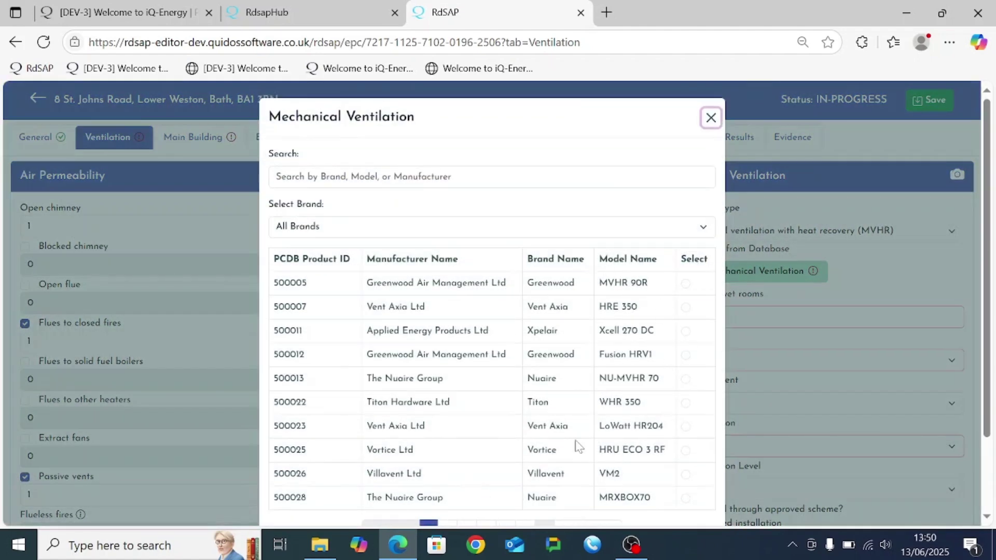
{"action": "left_click", "coordinate": [686, 331]}
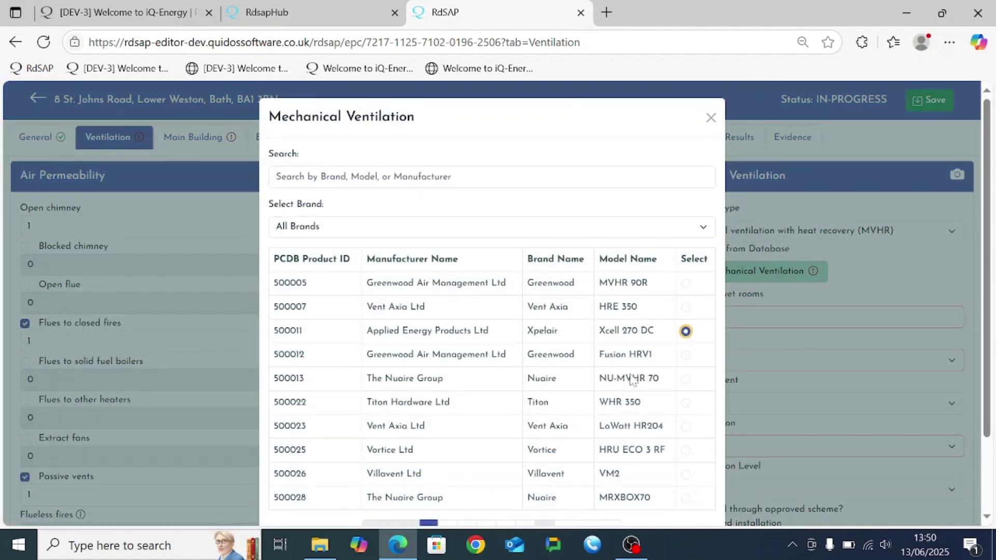
{"action": "scroll", "coordinate": [638, 379], "scroll_direction": "down", "scroll_amount": 2}
{"action": "left_click", "coordinate": [698, 504]}
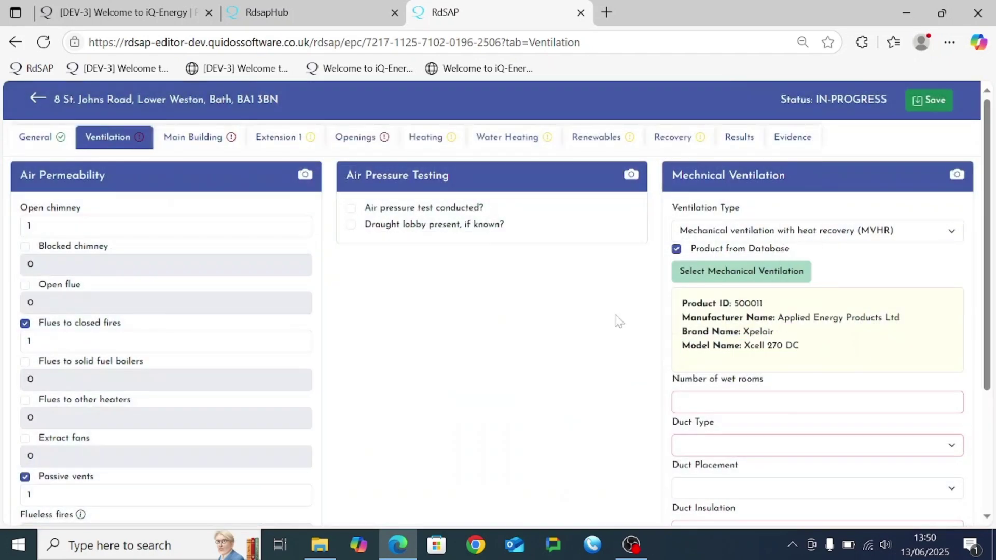
Set the number of wet rooms to 2 and the duct type to Flexible for the mechanical ventilation.
{"action": "scroll", "coordinate": [669, 301], "scroll_direction": "down", "scroll_amount": 3}
{"action": "left_click", "coordinate": [718, 246]}
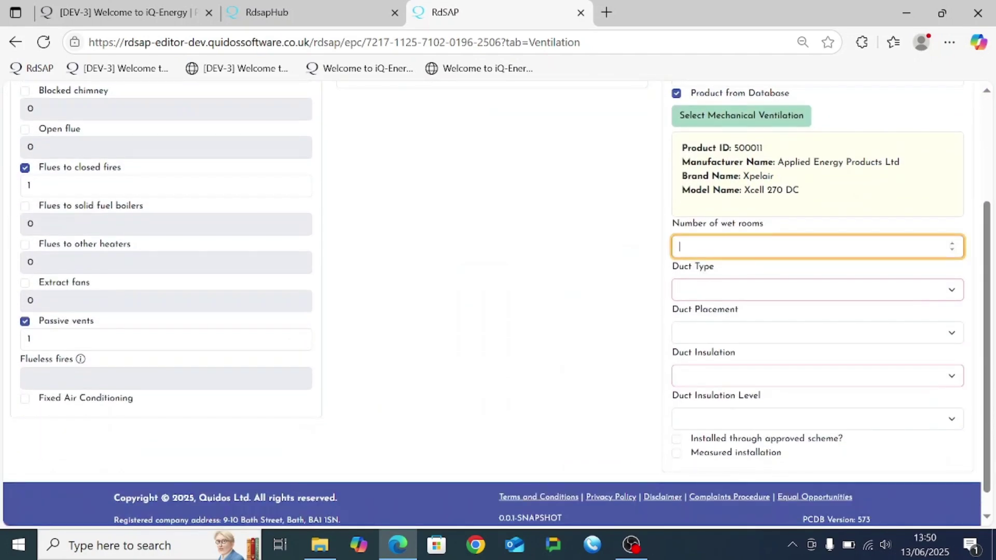
{"action": "type", "text": "2"}
{"action": "left_click", "coordinate": [719, 289]}
{"action": "left_click", "coordinate": [710, 335]}
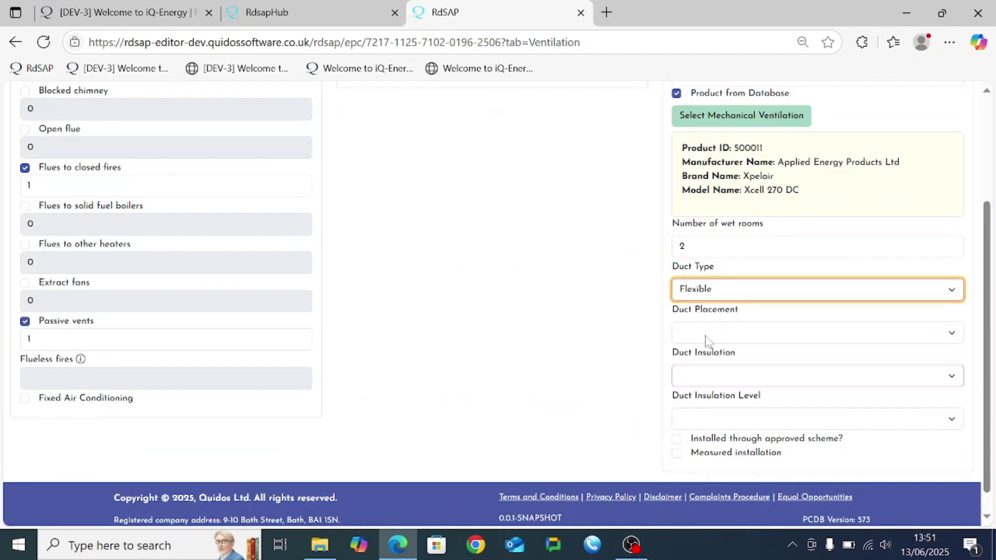
Set the duct placement to Inside heated envelope and the duct insulation to Insulated at Level 1.
{"action": "left_click", "coordinate": [708, 335]}
{"action": "left_click", "coordinate": [708, 356]}
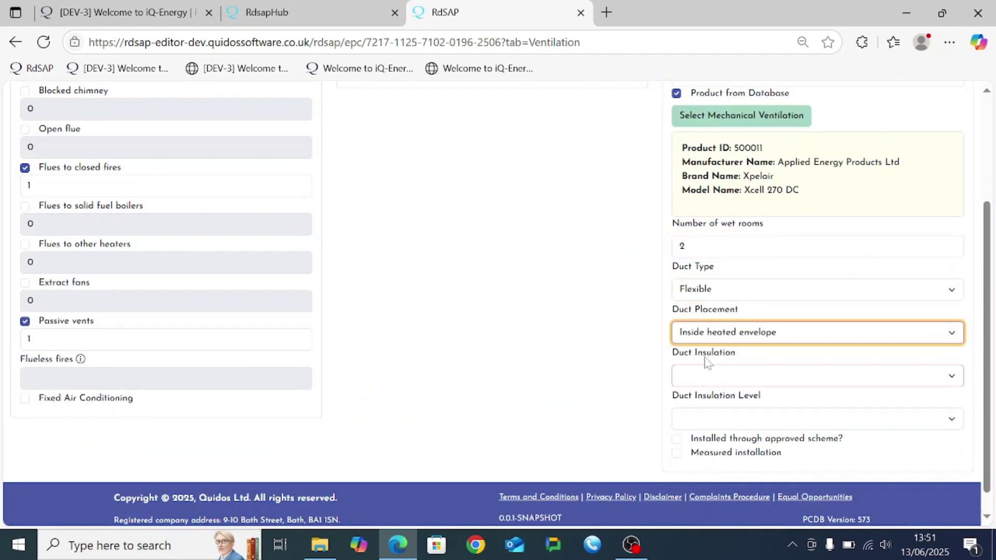
{"action": "left_click", "coordinate": [707, 379]}
{"action": "left_click", "coordinate": [705, 419]}
{"action": "left_click", "coordinate": [707, 419]}
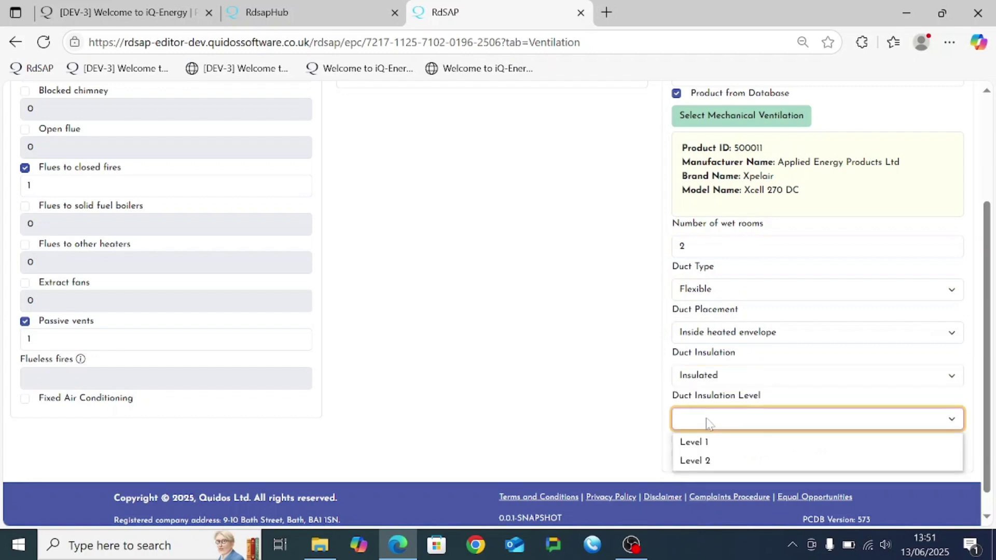
{"action": "left_click", "coordinate": [707, 443]}
Change the ventilation type from MVHR to Natural.
{"action": "scroll", "coordinate": [573, 375], "scroll_direction": "up", "scroll_amount": 3}
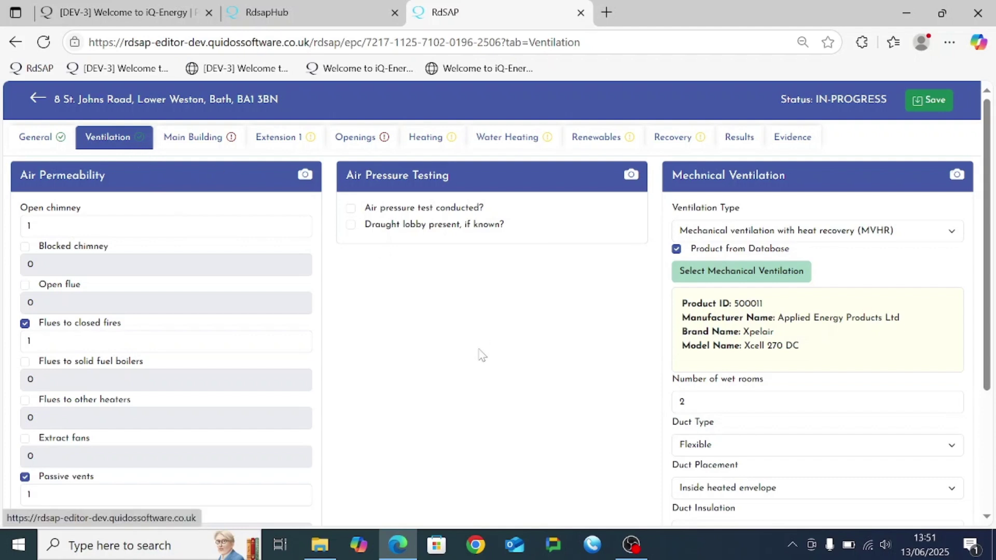
{"action": "left_click", "coordinate": [741, 238]}
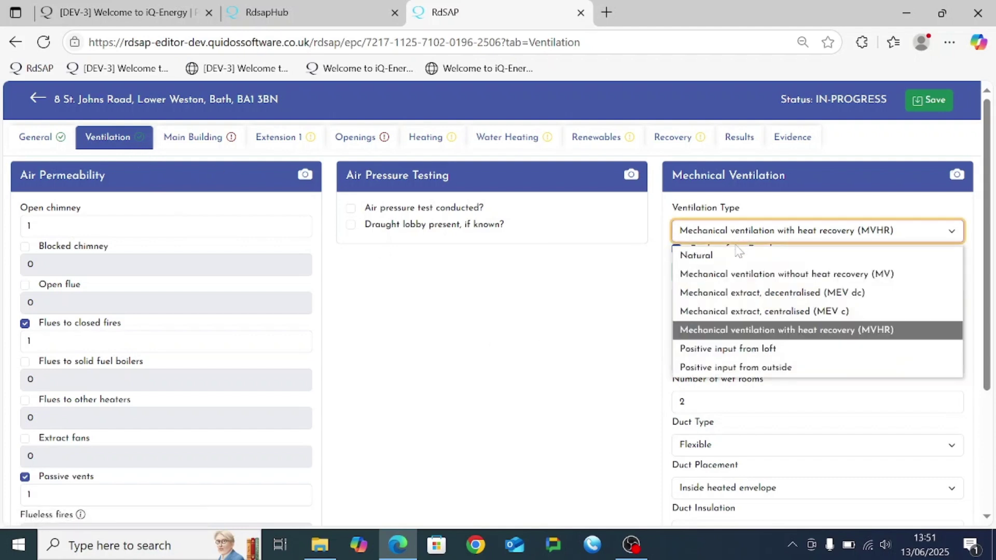
{"action": "left_click", "coordinate": [734, 253]}
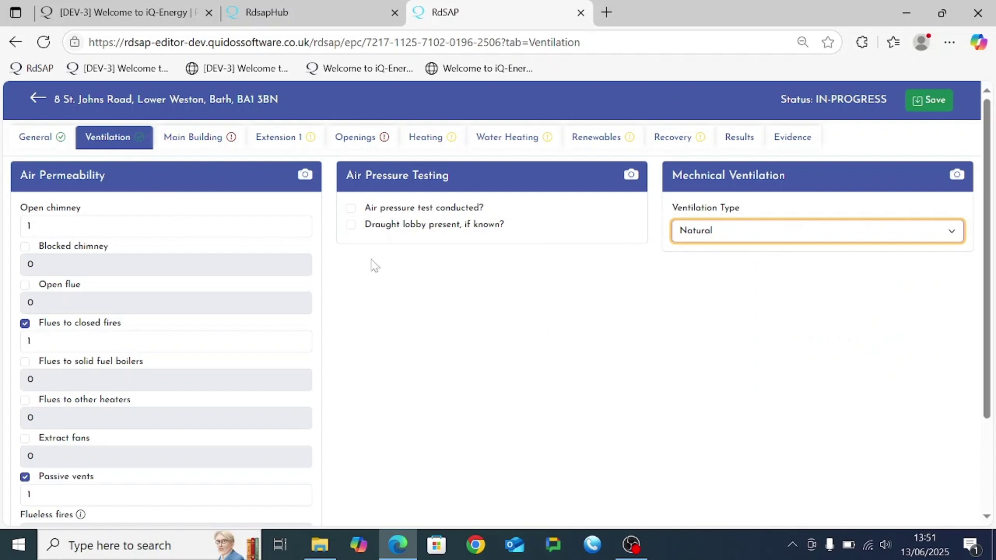
Set the main building's age band to 1967 - 1975 E.
{"action": "left_click", "coordinate": [211, 151]}
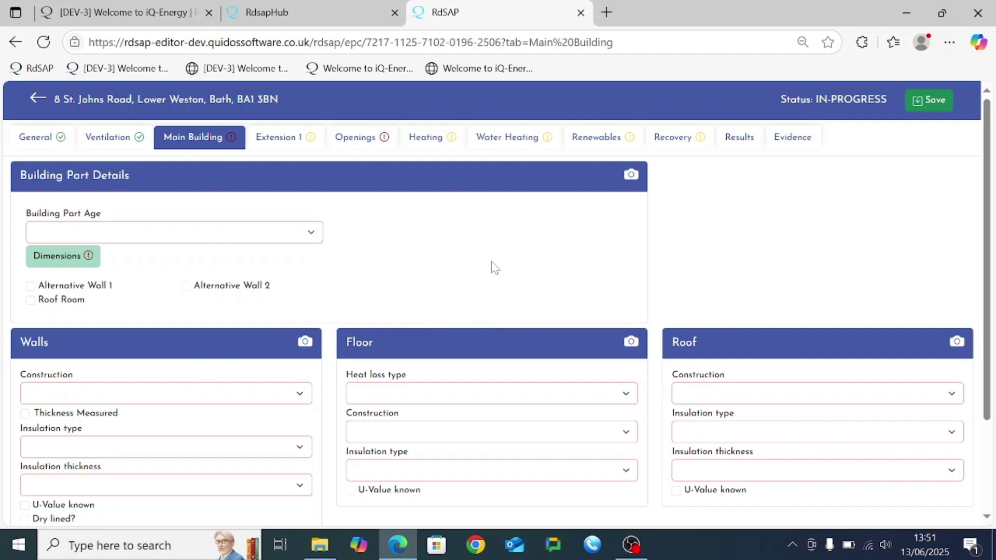
{"action": "left_click", "coordinate": [254, 234]}
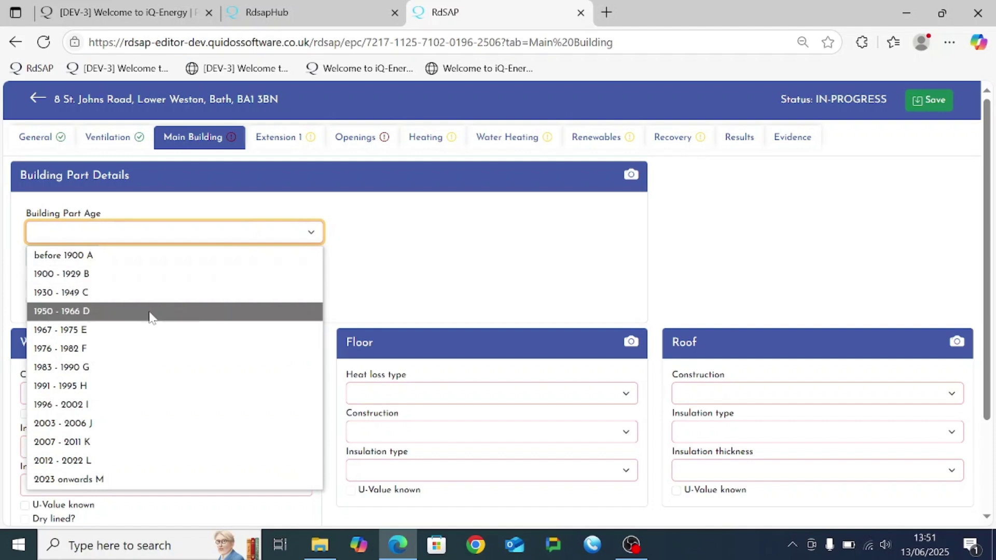
{"action": "left_click", "coordinate": [119, 332]}
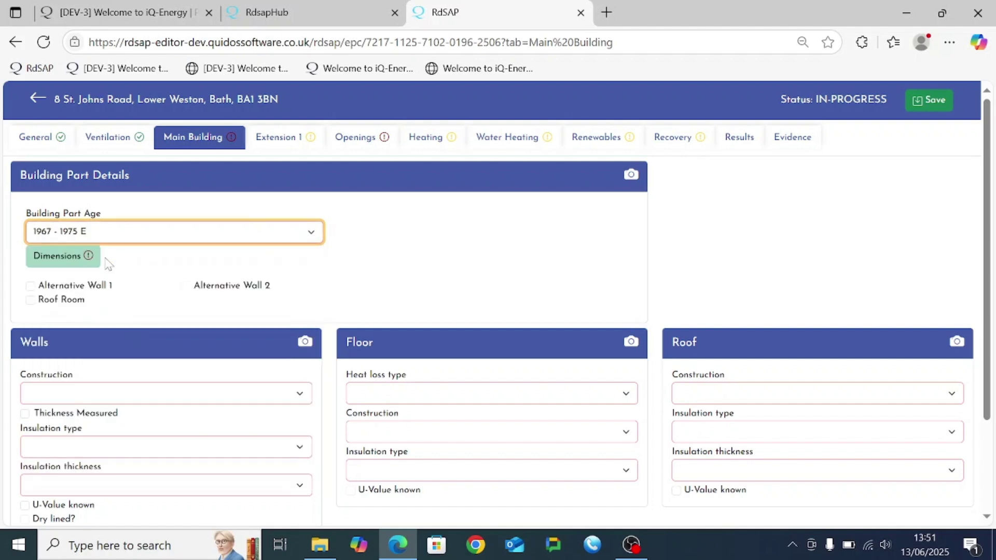
Open the main building's dimension details and set the number of floors to 2.
{"action": "left_click", "coordinate": [69, 259]}
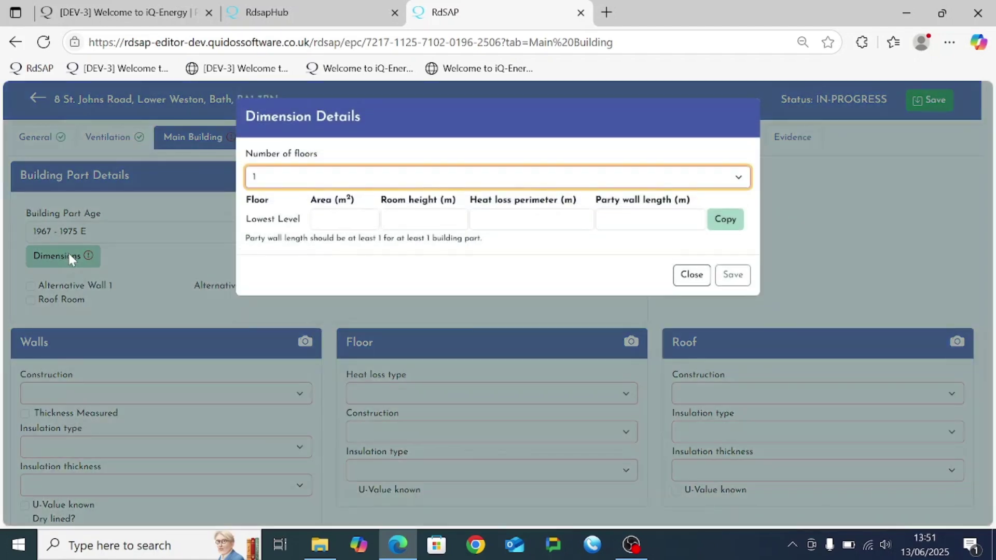
{"action": "left_click", "coordinate": [258, 180]}
{"action": "left_click", "coordinate": [269, 218]}
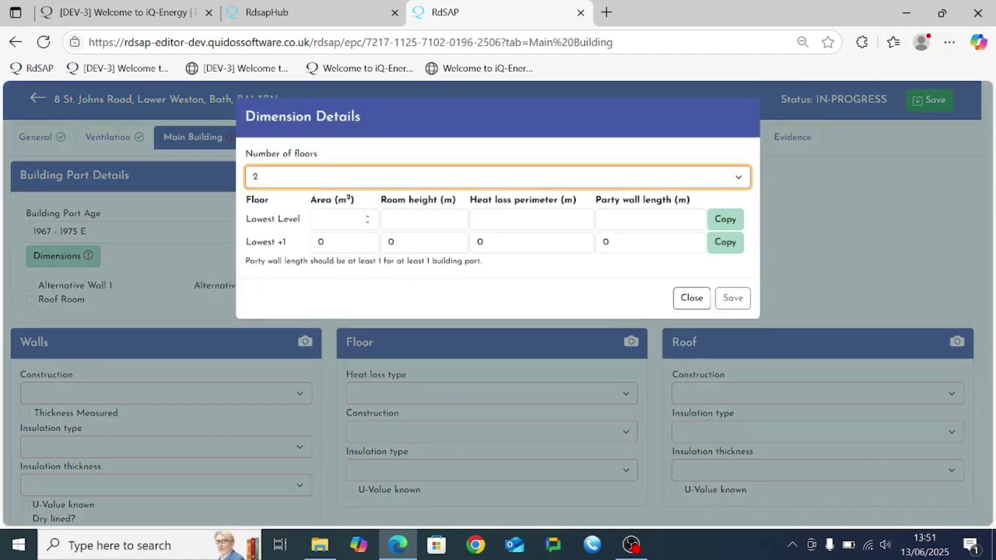
Enter the lowest level's dimensions: area 40 m², room height 2.5 m, heat loss perimeter 23 m and party wall length 10 m.
{"action": "left_click", "coordinate": [340, 219]}
{"action": "type", "text": "40"}
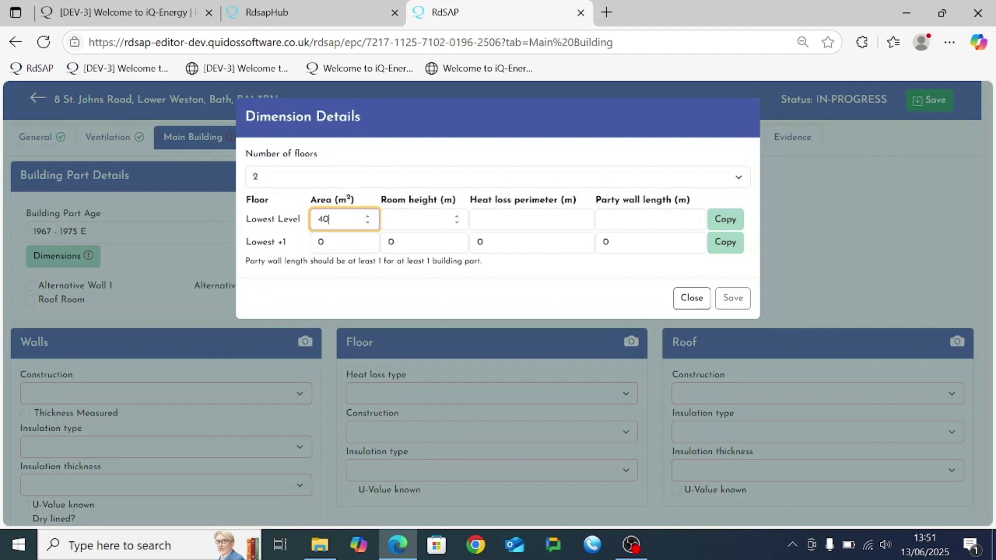
{"action": "key", "text": "Tab"}
{"action": "type", "text": "2."}
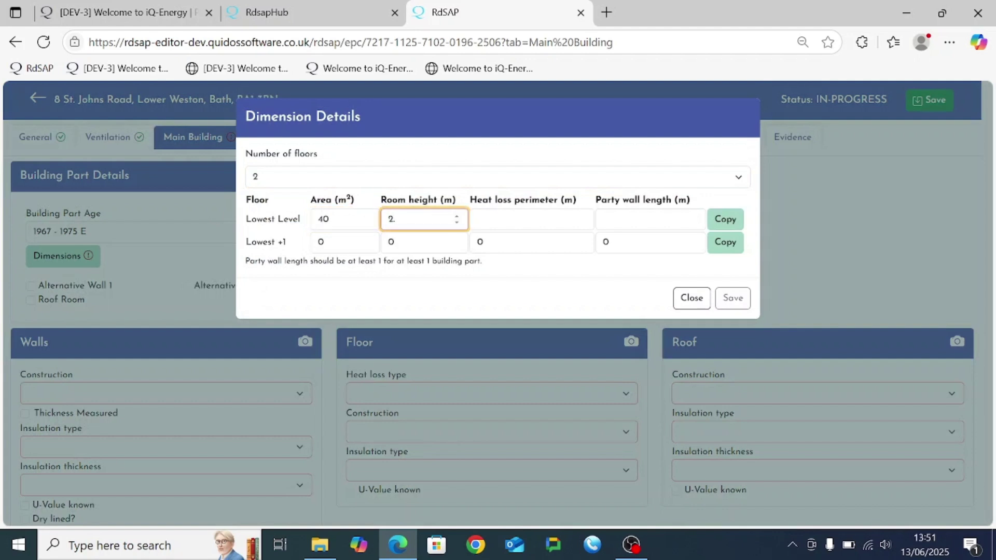
{"action": "type", "text": "5"}
{"action": "key", "text": "Tab"}
{"action": "type", "text": "23"}
{"action": "key", "text": "Tab"}
{"action": "type", "text": "1"}
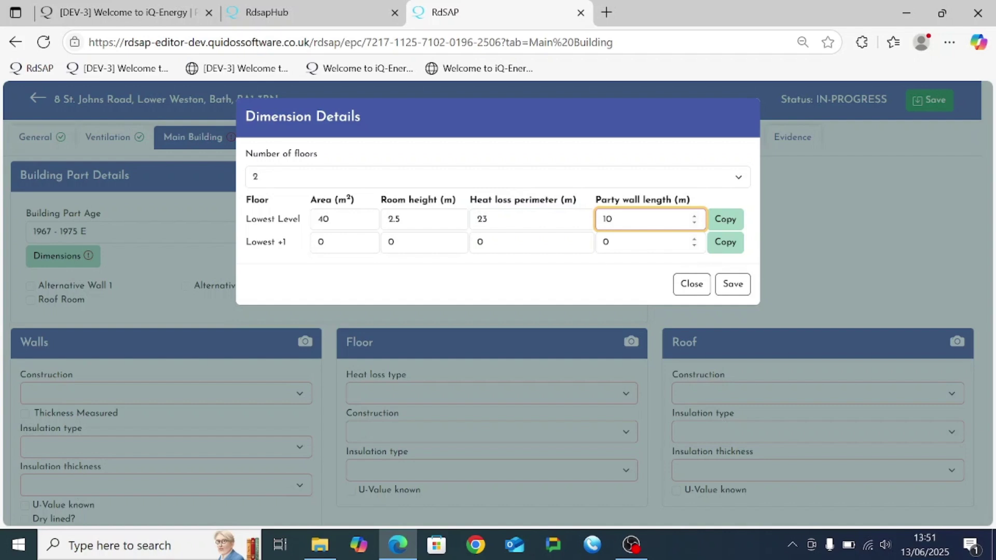
{"action": "type", "text": "0"}
Copy the lowest level's dimensions to the floor above, save them and check the warning on the dimensions.
{"action": "left_click", "coordinate": [725, 250]}
{"action": "left_click", "coordinate": [730, 226]}
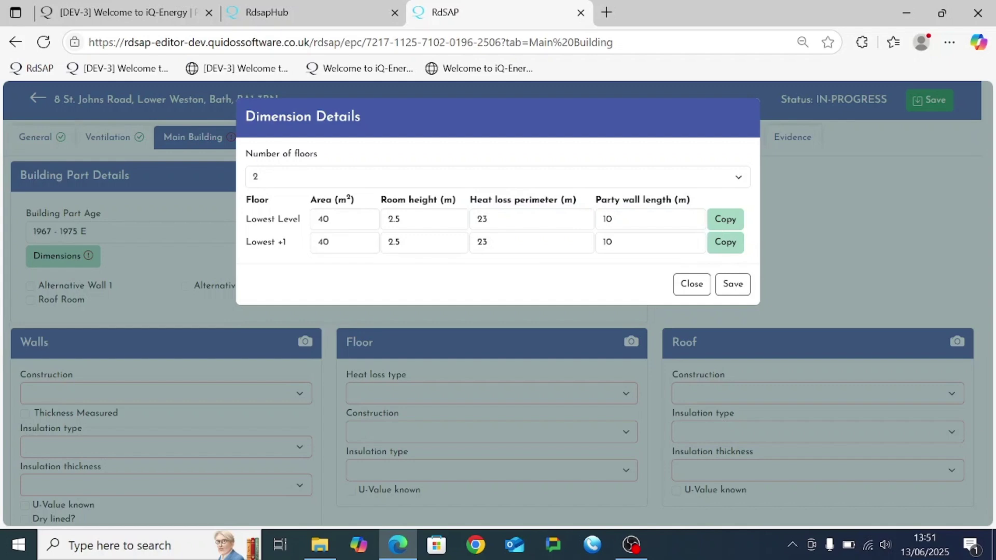
{"action": "left_click", "coordinate": [737, 288]}
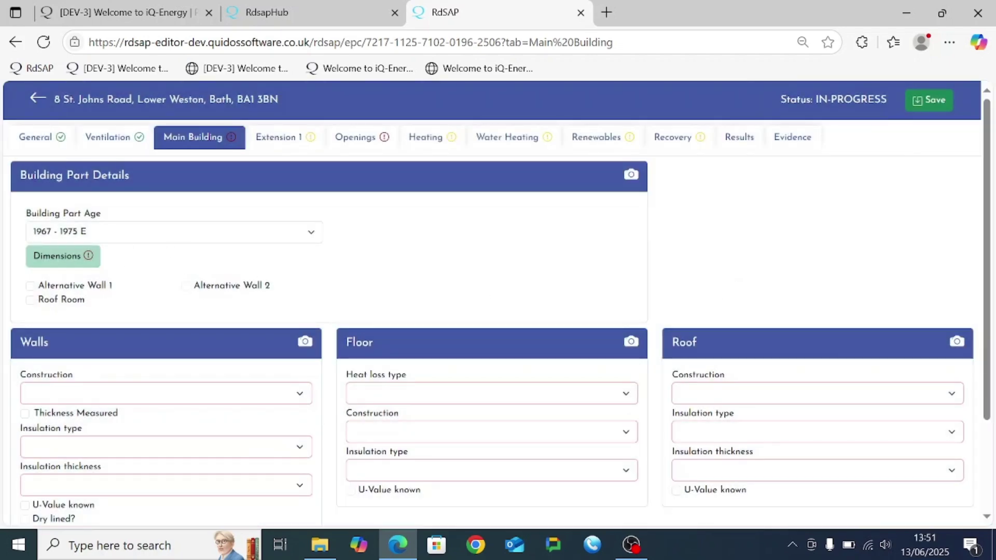
{"action": "mouse_move", "coordinate": [89, 263]}
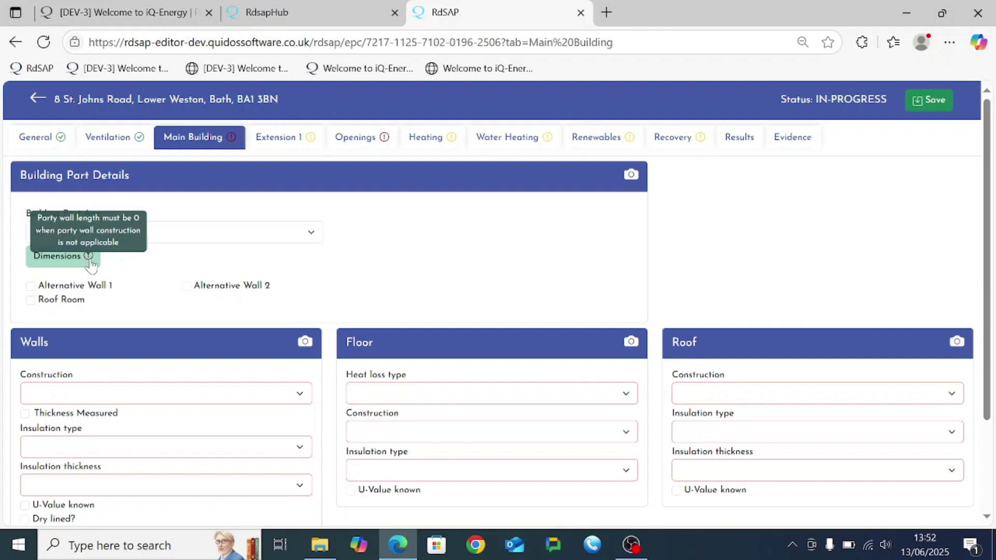
{"action": "scroll", "coordinate": [189, 278], "scroll_direction": "down", "scroll_amount": 2}
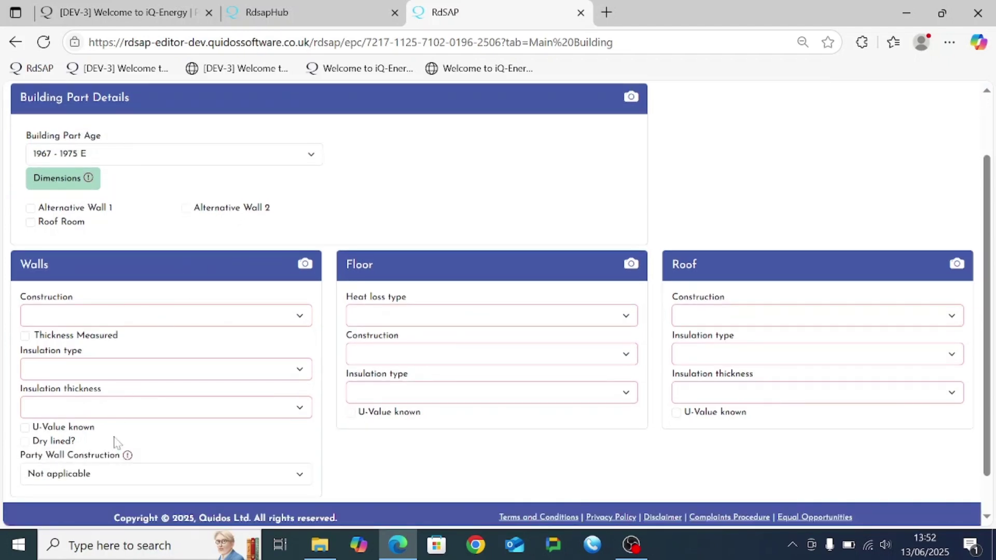
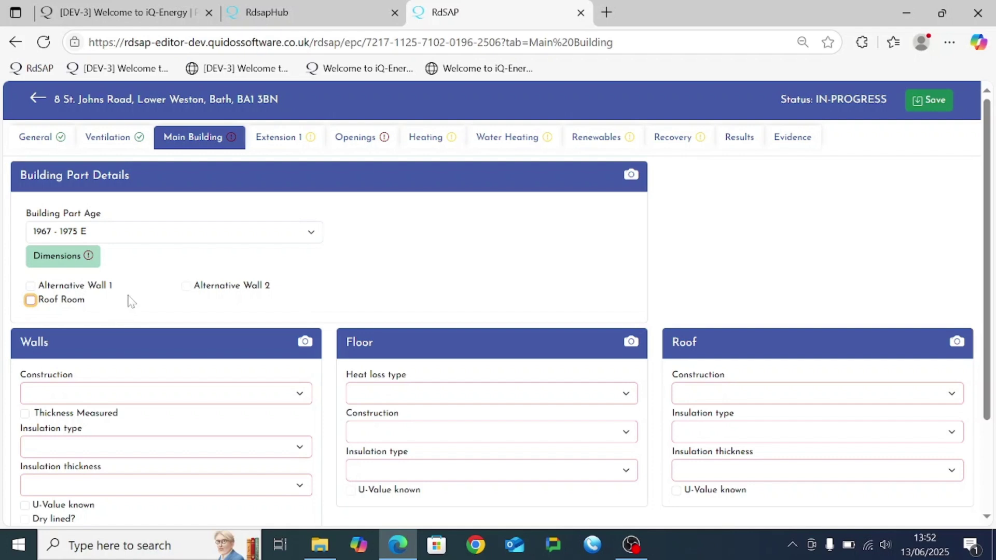
Enable a roof room in the main building's part details.
{"action": "scroll", "coordinate": [115, 294], "scroll_direction": "down", "scroll_amount": 3}
{"action": "left_click", "coordinate": [31, 179]}
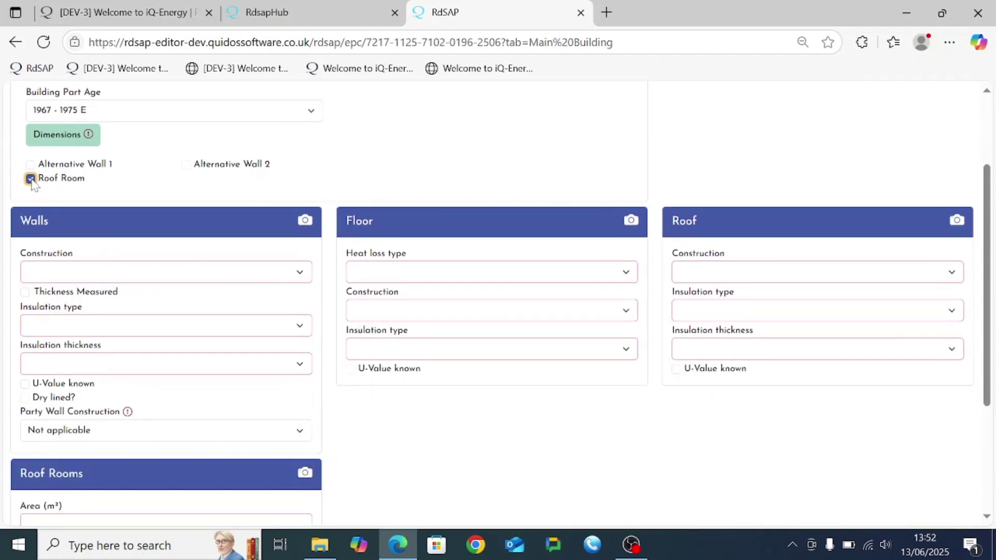
{"action": "scroll", "coordinate": [259, 310], "scroll_direction": "down", "scroll_amount": 3}
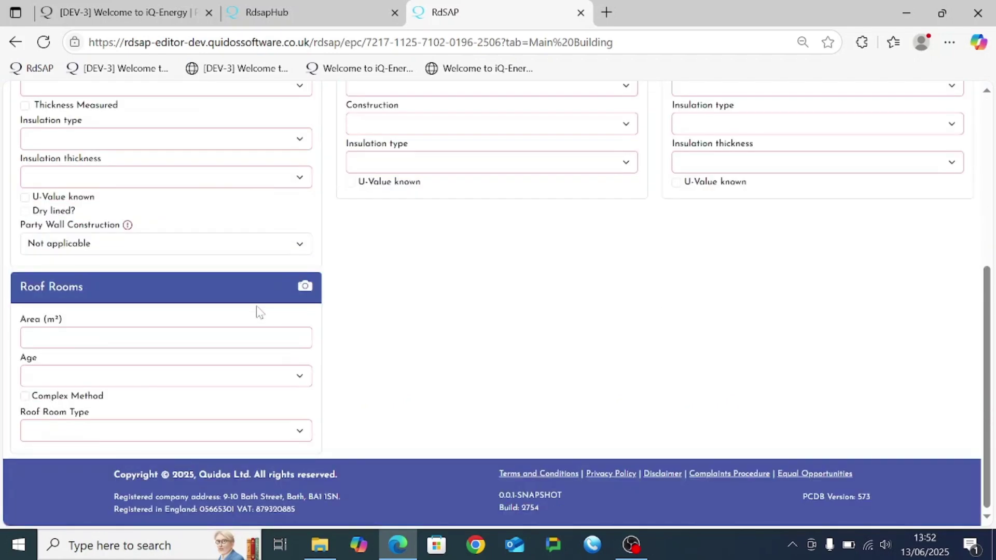
Set the roof room type to Type 1 without using the complex method.
{"action": "left_click", "coordinate": [31, 337]}
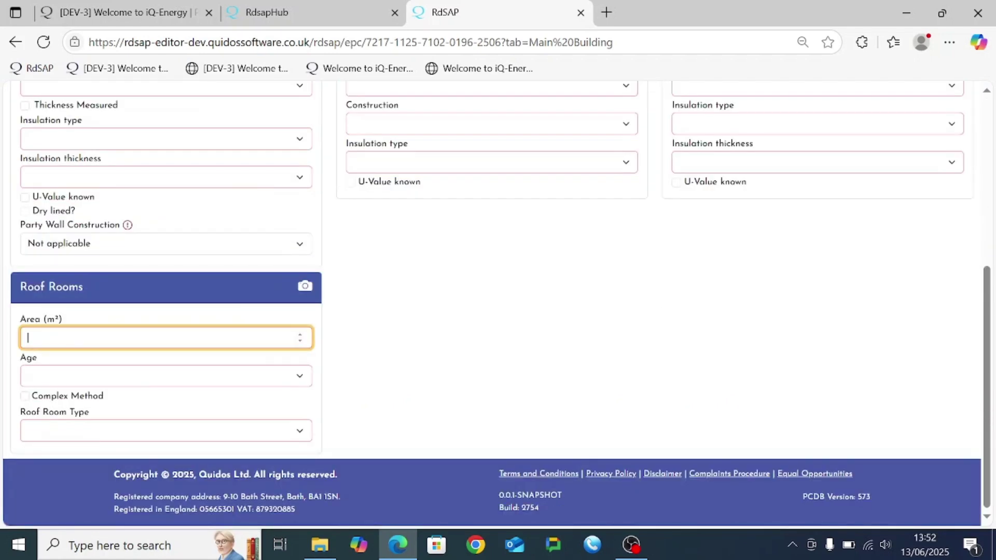
{"action": "left_click", "coordinate": [80, 429]}
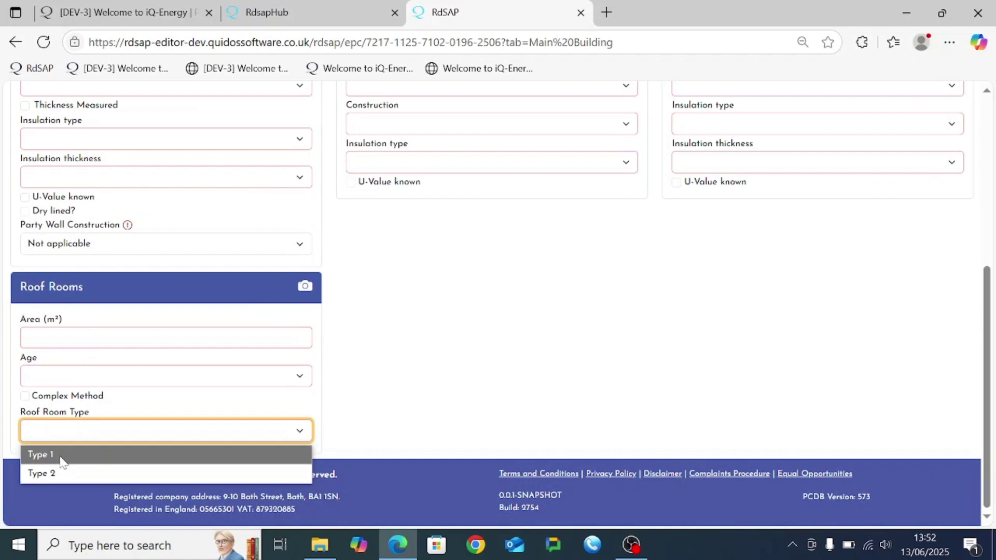
{"action": "left_click", "coordinate": [449, 395]}
{"action": "left_click", "coordinate": [243, 430]}
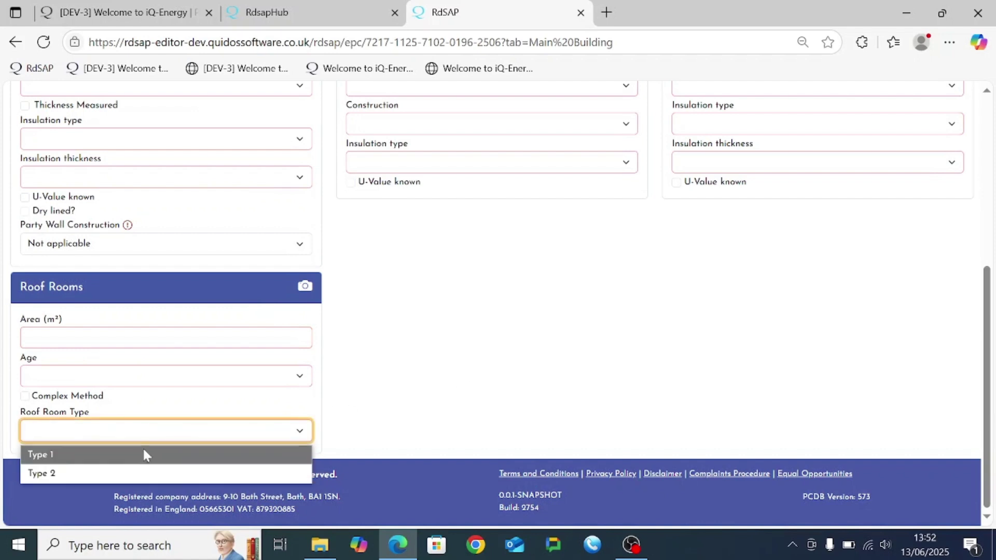
{"action": "left_click", "coordinate": [144, 452]}
{"action": "scroll", "coordinate": [387, 418], "scroll_direction": "down", "scroll_amount": 2}
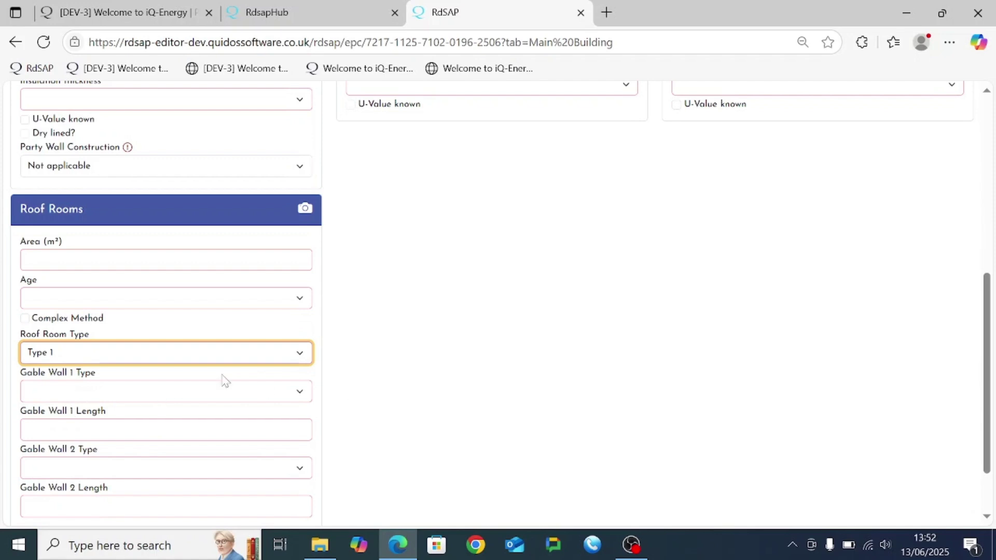
Remove the roof room from the main building's part details.
{"action": "left_click", "coordinate": [175, 351]}
{"action": "left_click", "coordinate": [434, 348]}
{"action": "scroll", "coordinate": [435, 347], "scroll_direction": "up", "scroll_amount": 1}
{"action": "scroll", "coordinate": [434, 347], "scroll_direction": "up", "scroll_amount": 7}
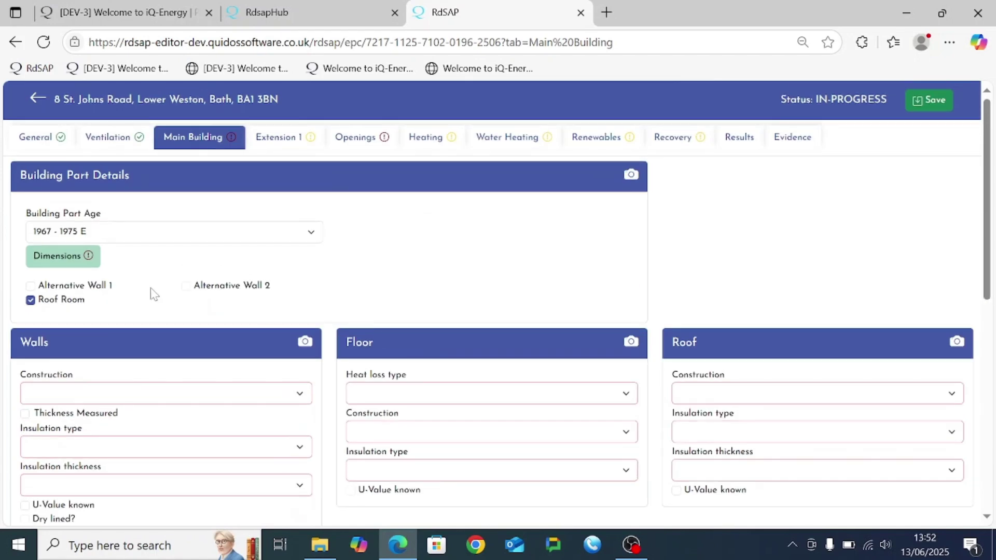
{"action": "left_click", "coordinate": [30, 301]}
{"action": "scroll", "coordinate": [262, 307], "scroll_direction": "down", "scroll_amount": 3}
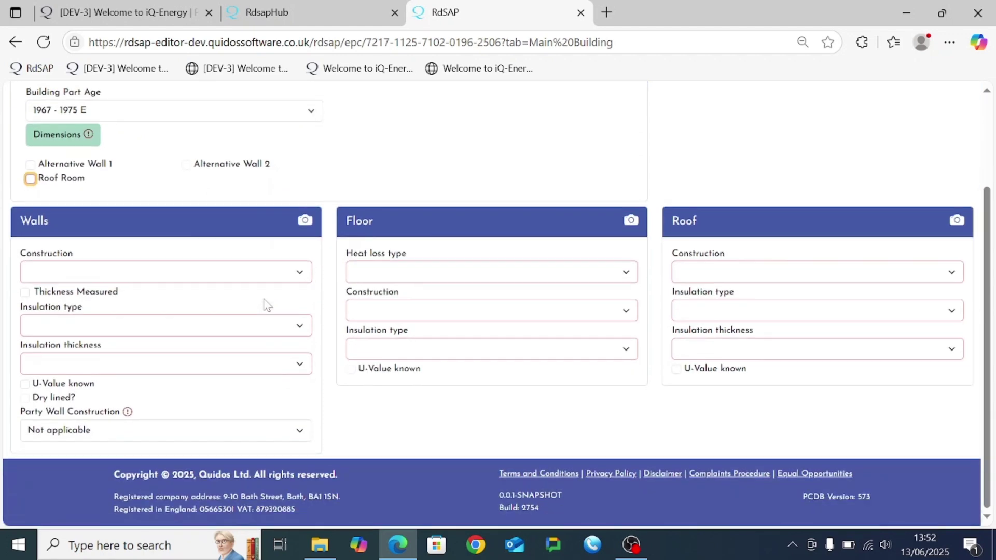
{"action": "scroll", "coordinate": [266, 305], "scroll_direction": "up", "scroll_amount": 3}
{"action": "scroll", "coordinate": [318, 312], "scroll_direction": "down", "scroll_amount": 2}
Define the main building's walls as Cavity with a measured thickness of 300 mm and Filled cavity insulation.
{"action": "left_click", "coordinate": [204, 315]}
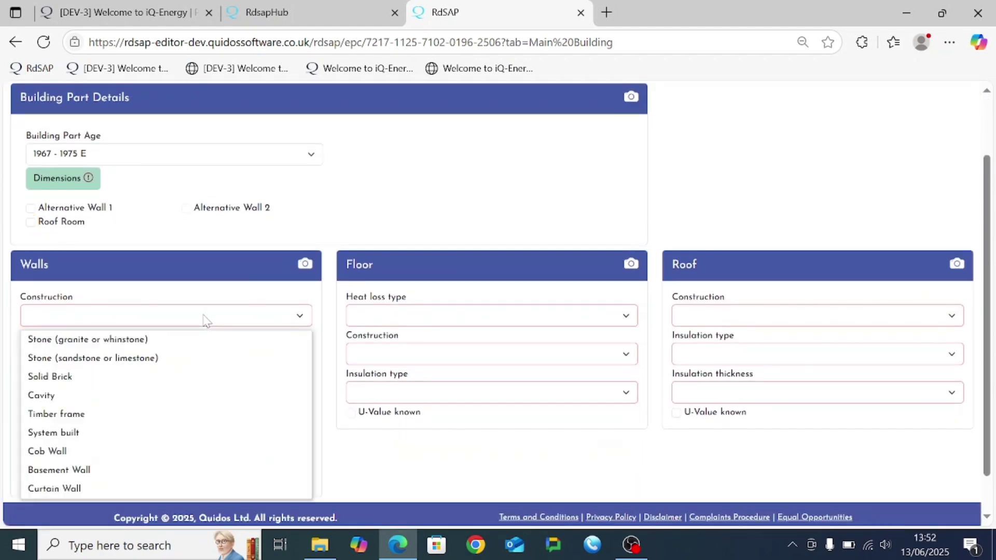
{"action": "left_click", "coordinate": [107, 394]}
{"action": "left_click", "coordinate": [25, 336]}
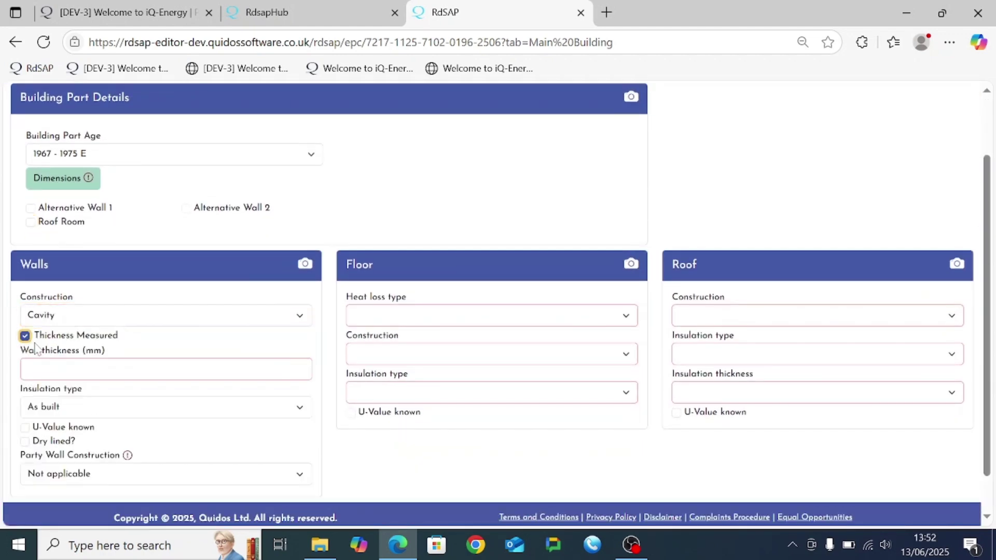
{"action": "left_click", "coordinate": [28, 368]}
{"action": "type", "text": "300"}
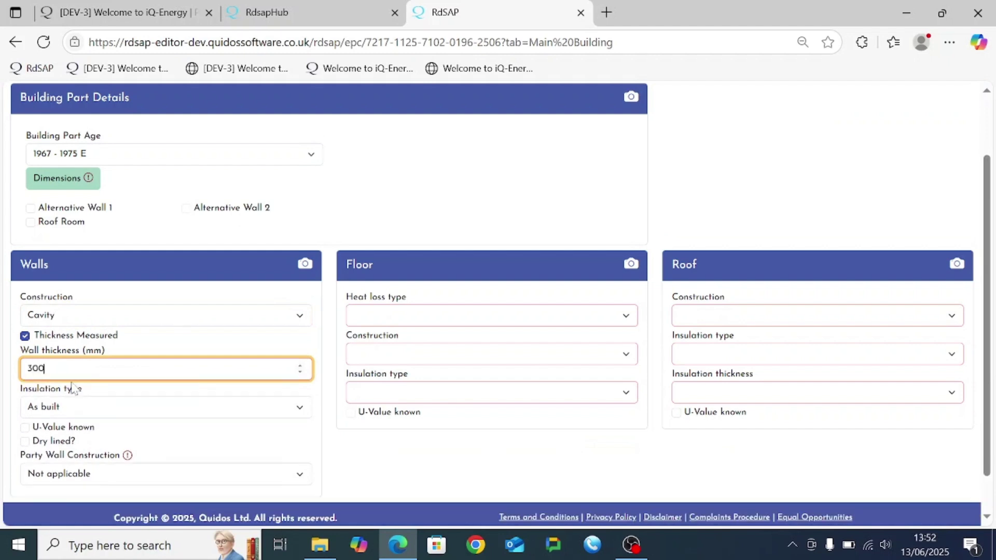
{"action": "left_click", "coordinate": [80, 407]}
{"action": "left_click", "coordinate": [78, 327]}
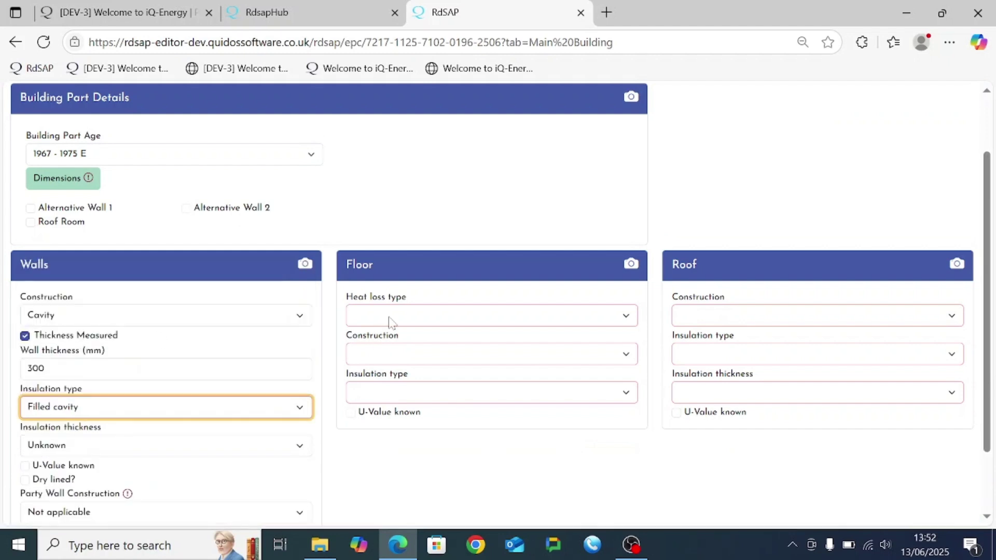
Set the main building's floor to heat loss type Ground floor with Solid construction.
{"action": "left_click", "coordinate": [394, 316]}
{"action": "left_click", "coordinate": [394, 340]}
{"action": "left_click", "coordinate": [392, 354]}
{"action": "left_click", "coordinate": [392, 377]}
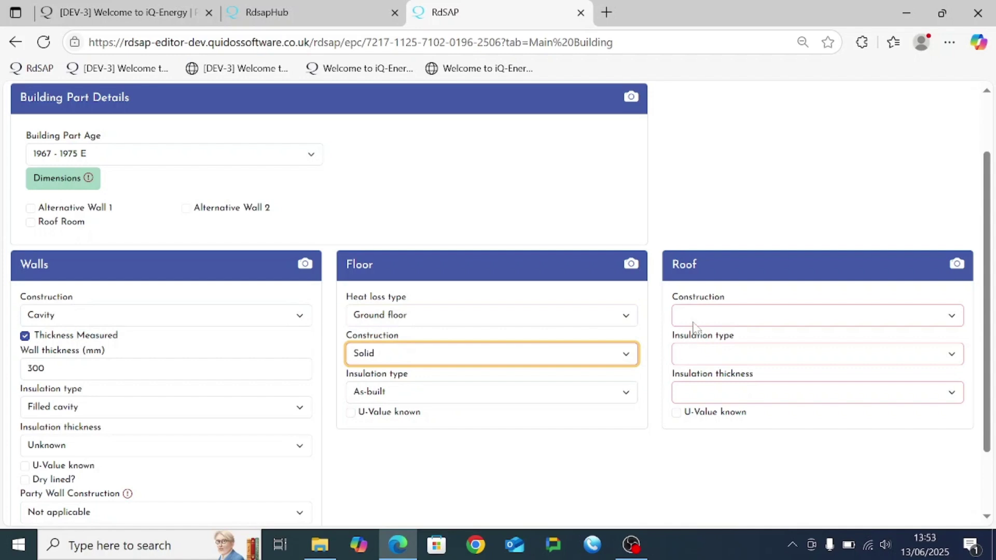
Set the main building's roof to Pitched (slates or tiles), access to loft, with 225mm insulation at joists.
{"action": "left_click", "coordinate": [698, 321]}
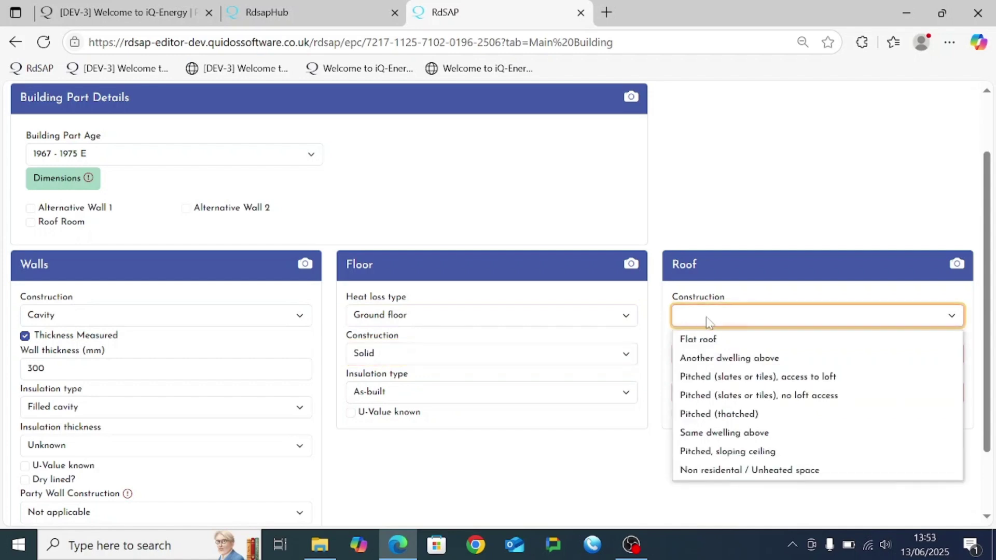
{"action": "left_click", "coordinate": [739, 376]}
{"action": "left_click", "coordinate": [747, 355]}
{"action": "left_click", "coordinate": [734, 414]}
{"action": "left_click", "coordinate": [742, 396]}
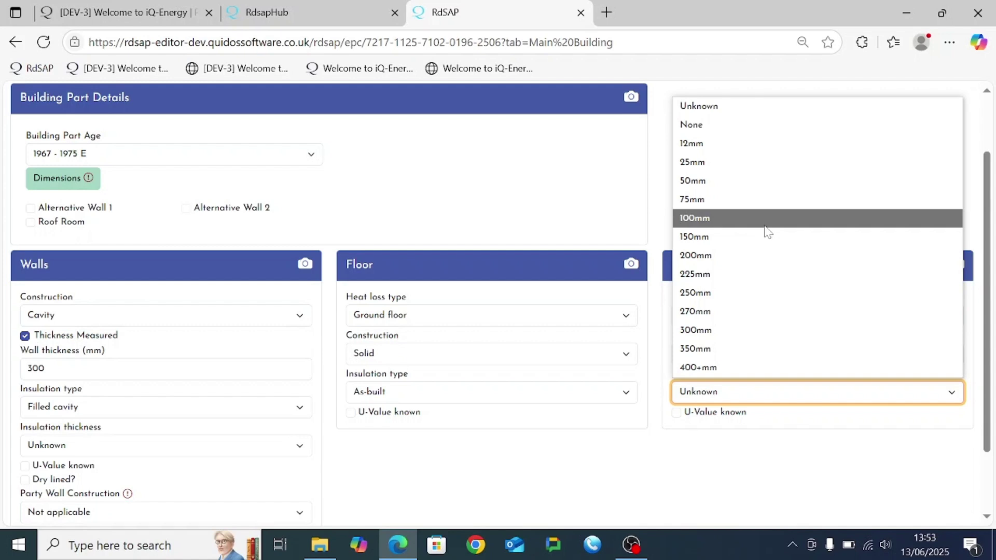
{"action": "left_click", "coordinate": [748, 269]}
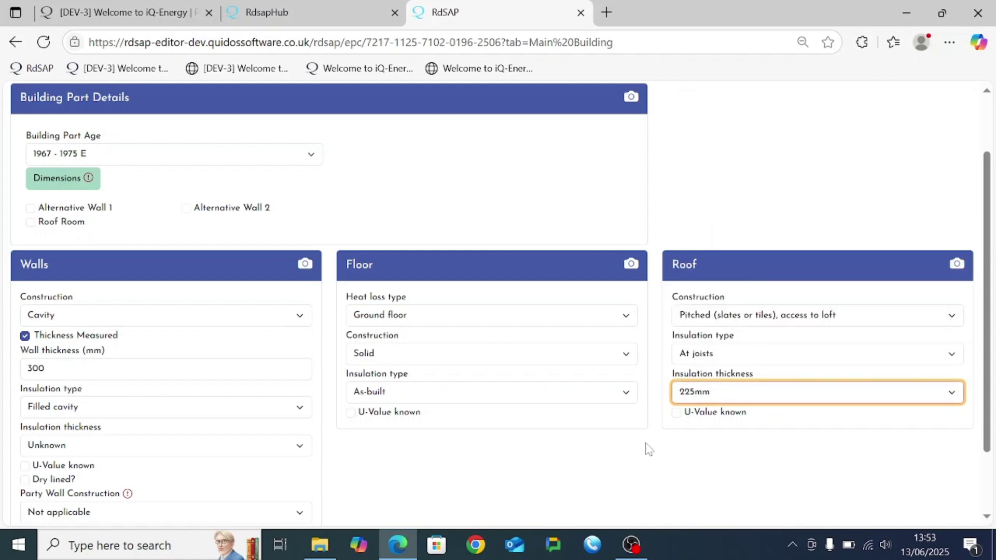
Set the main building's party wall construction to Solid masonry, timber framed or system built.
{"action": "scroll", "coordinate": [650, 442], "scroll_direction": "down", "scroll_amount": 2}
{"action": "left_click", "coordinate": [251, 433]}
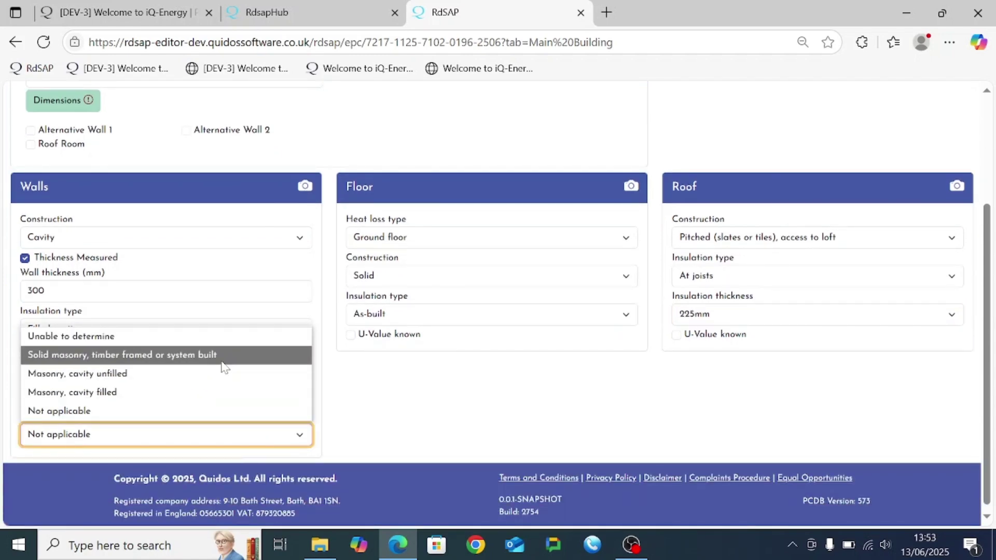
{"action": "left_click", "coordinate": [225, 364]}
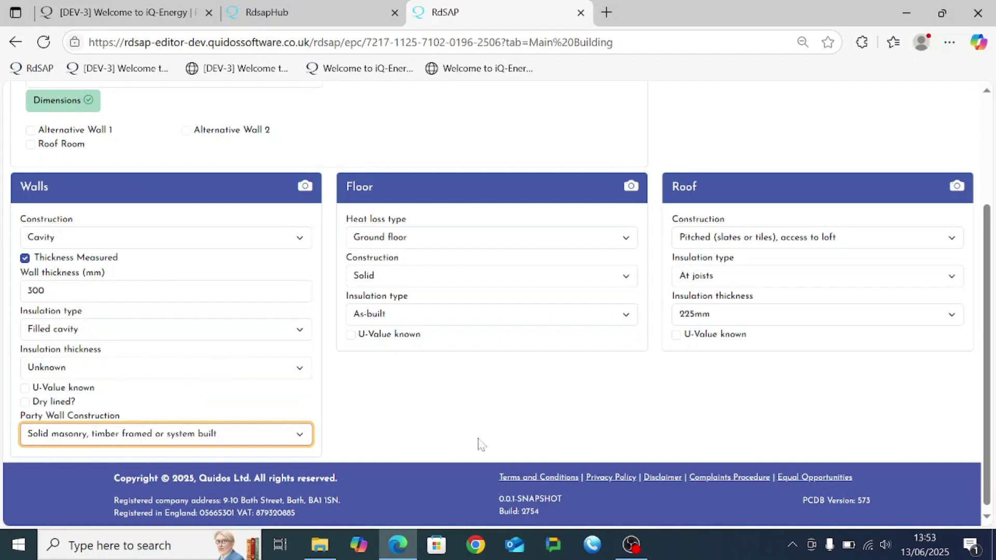
{"action": "scroll", "coordinate": [525, 432], "scroll_direction": "up", "scroll_amount": 2}
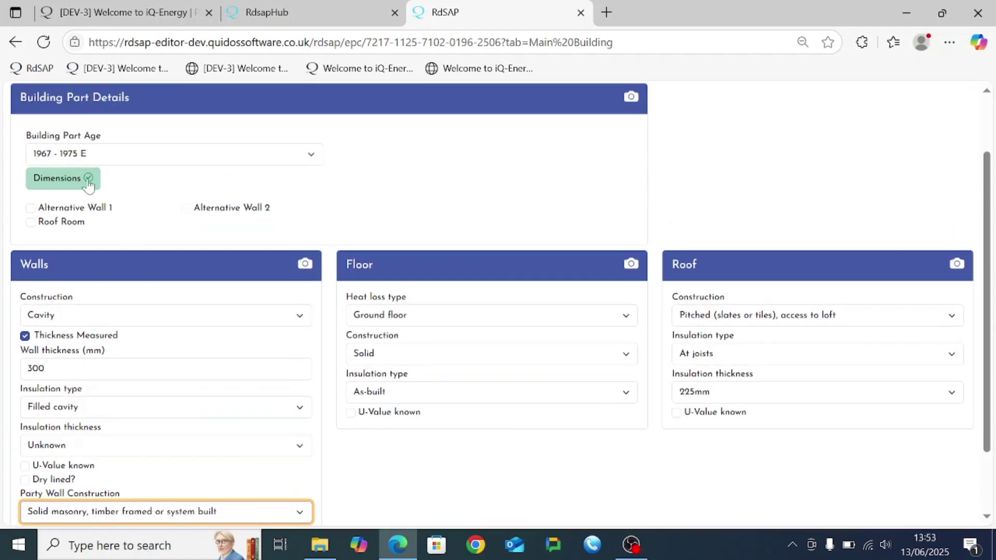
{"action": "scroll", "coordinate": [371, 214], "scroll_direction": "up", "scroll_amount": 2}
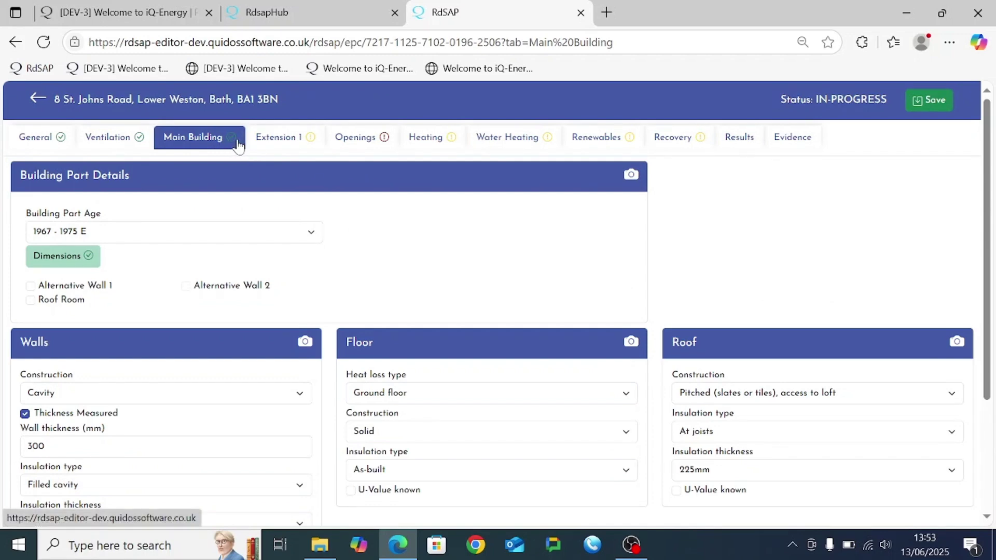
Set the building part age of Extension 1 to 1976 - 1982 F.
{"action": "left_click", "coordinate": [288, 139]}
{"action": "left_click", "coordinate": [153, 232]}
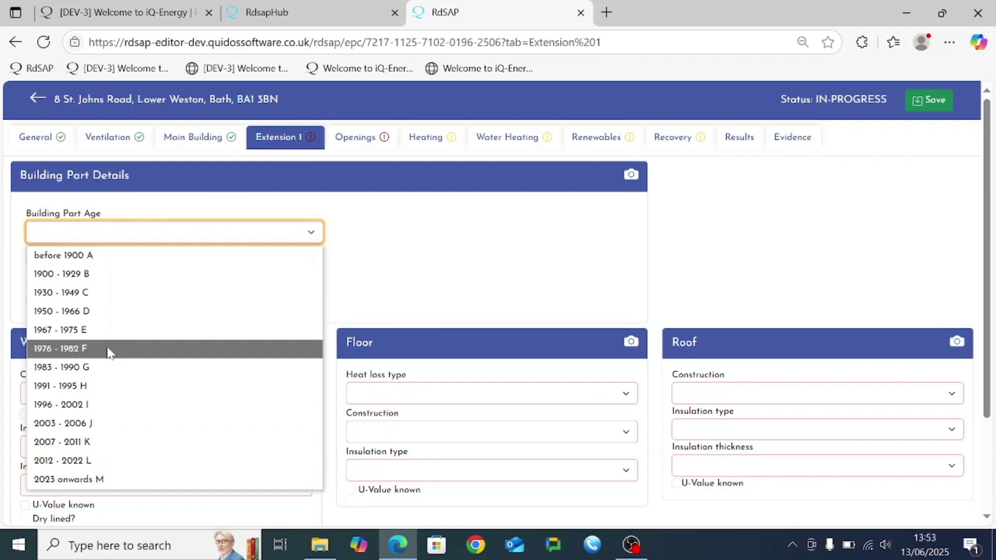
{"action": "left_click", "coordinate": [109, 353]}
Enter and save Extension 1's lowest level dimensions: area 10 m², room height 2 m, heat loss perimeter 12 m, party wall length 8 m.
{"action": "left_click", "coordinate": [92, 255]}
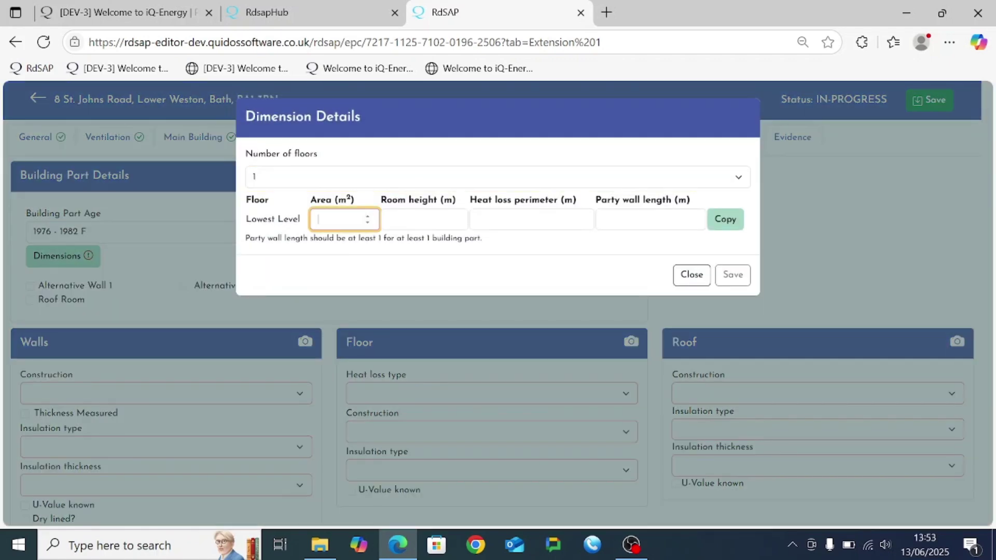
{"action": "left_click", "coordinate": [420, 219]}
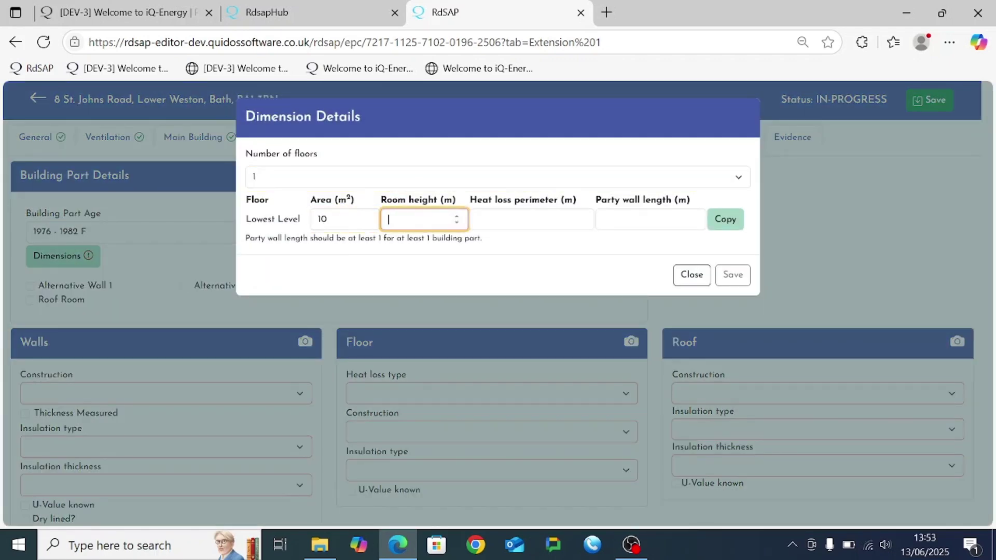
{"action": "left_click", "coordinate": [529, 219]}
{"action": "type", "text": "12"}
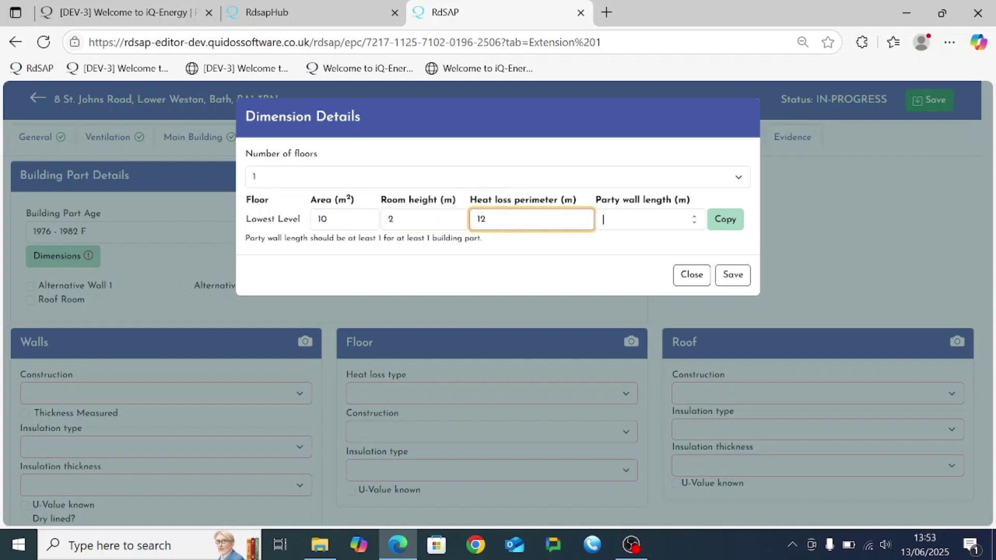
{"action": "left_click", "coordinate": [650, 219]}
{"action": "type", "text": "6"}
{"action": "left_click", "coordinate": [732, 275]}
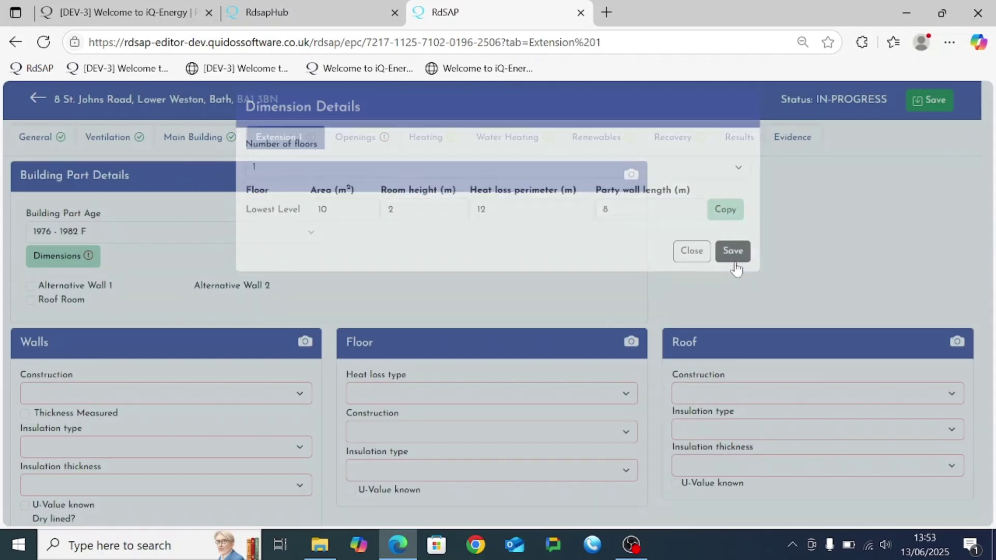
Set Extension 1's wall construction to Cavity and its floor to Ground floor with Suspended, timber construction.
{"action": "scroll", "coordinate": [431, 291], "scroll_direction": "down", "scroll_amount": 3}
{"action": "left_click", "coordinate": [97, 263]}
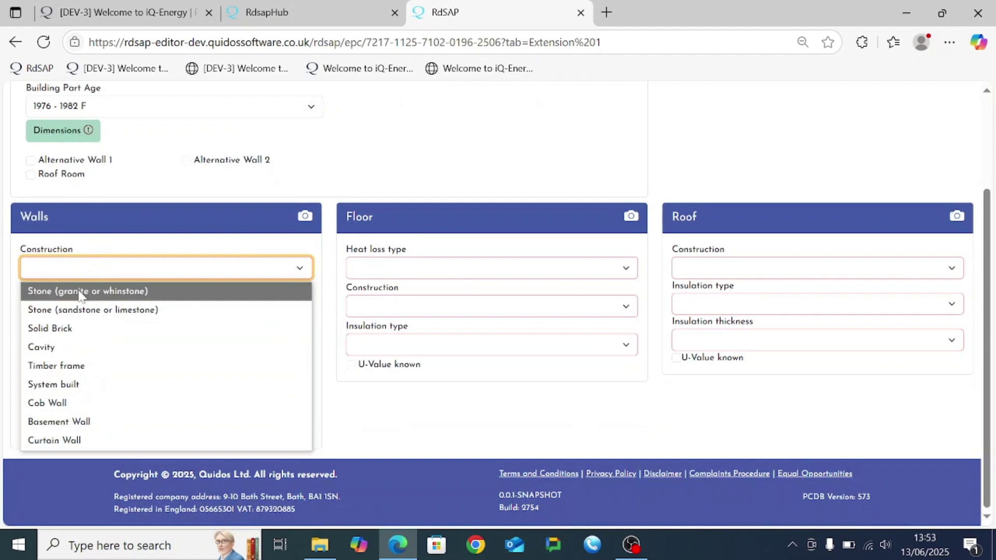
{"action": "left_click", "coordinate": [70, 343]}
{"action": "left_click", "coordinate": [429, 309]}
{"action": "left_click", "coordinate": [411, 337]}
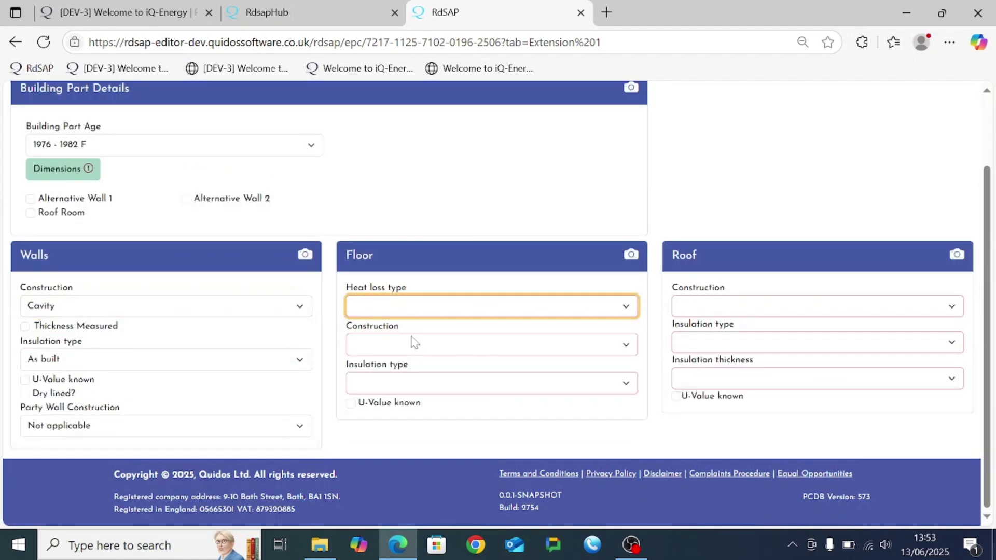
{"action": "left_click", "coordinate": [411, 348]}
{"action": "left_click", "coordinate": [407, 388]}
Set Extension 1's roof to Flat roof with a flat roof insulation thickness of 175mm.
{"action": "left_click", "coordinate": [695, 307]}
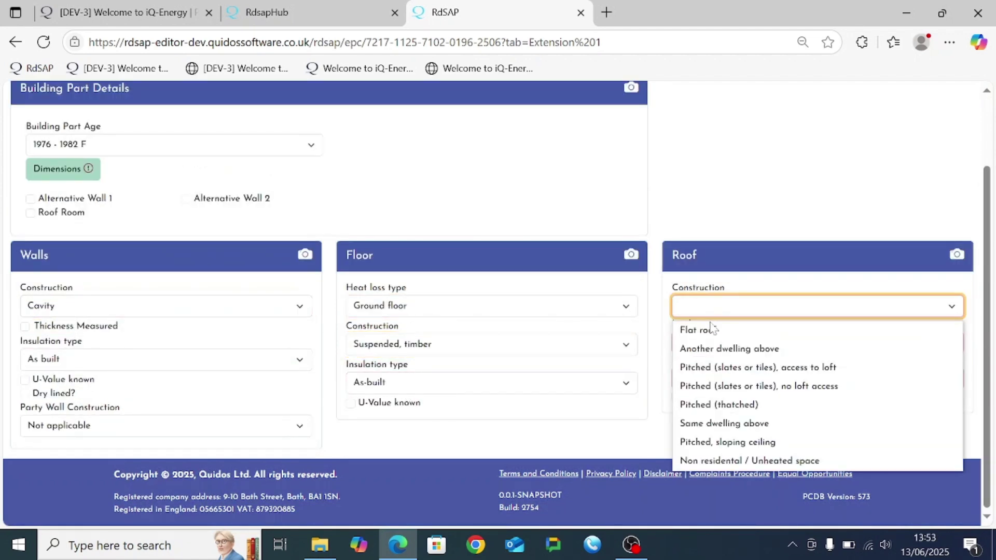
{"action": "left_click", "coordinate": [712, 329]}
{"action": "left_click", "coordinate": [726, 385]}
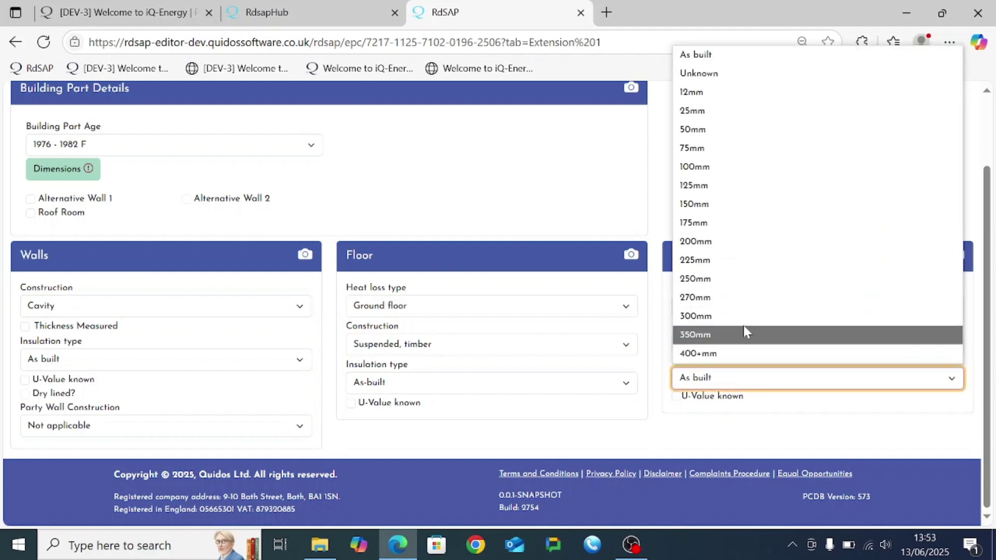
{"action": "left_click", "coordinate": [753, 222]}
Set Extension 1's party wall construction to Solid masonry, timber framed or system built.
{"action": "left_click", "coordinate": [102, 423]}
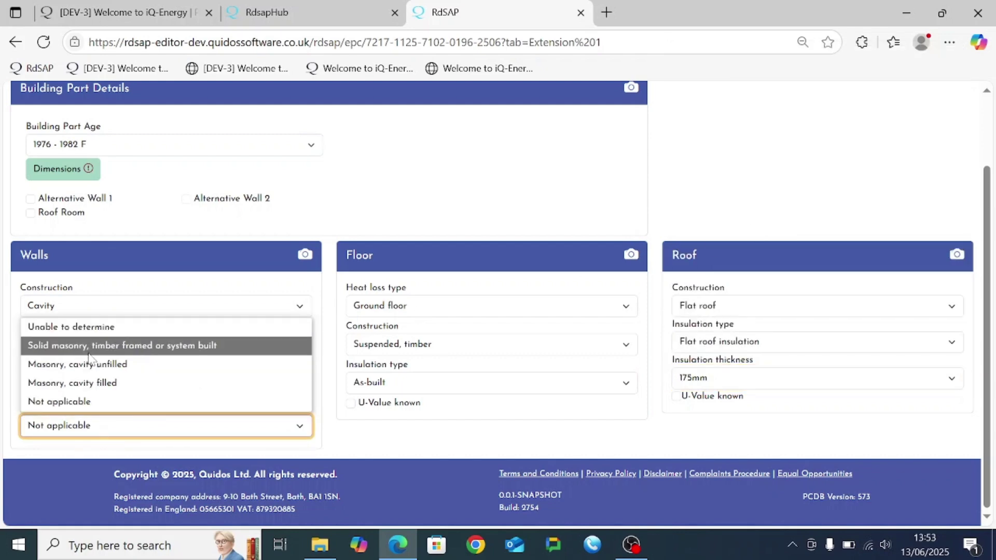
{"action": "left_click", "coordinate": [89, 345]}
{"action": "scroll", "coordinate": [160, 358], "scroll_direction": "up", "scroll_amount": 2}
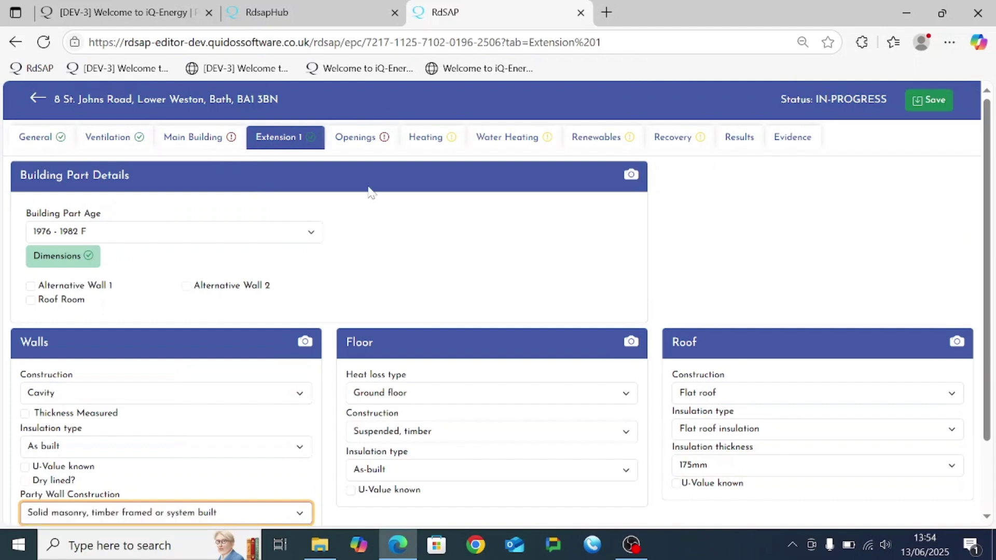
Start a new measured window in Openings, marked as draughtproofed with orientation North.
{"action": "left_click", "coordinate": [362, 145]}
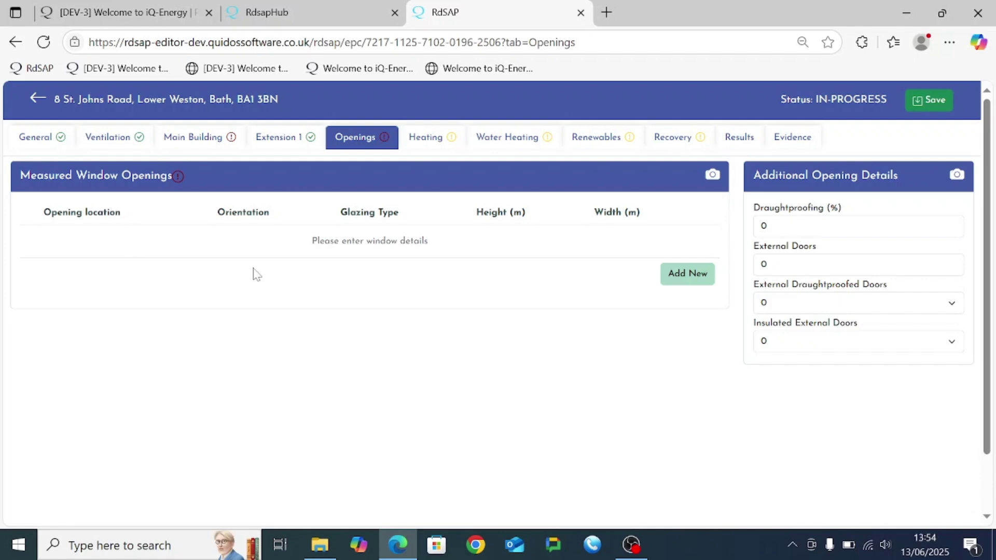
{"action": "left_click", "coordinate": [684, 279]}
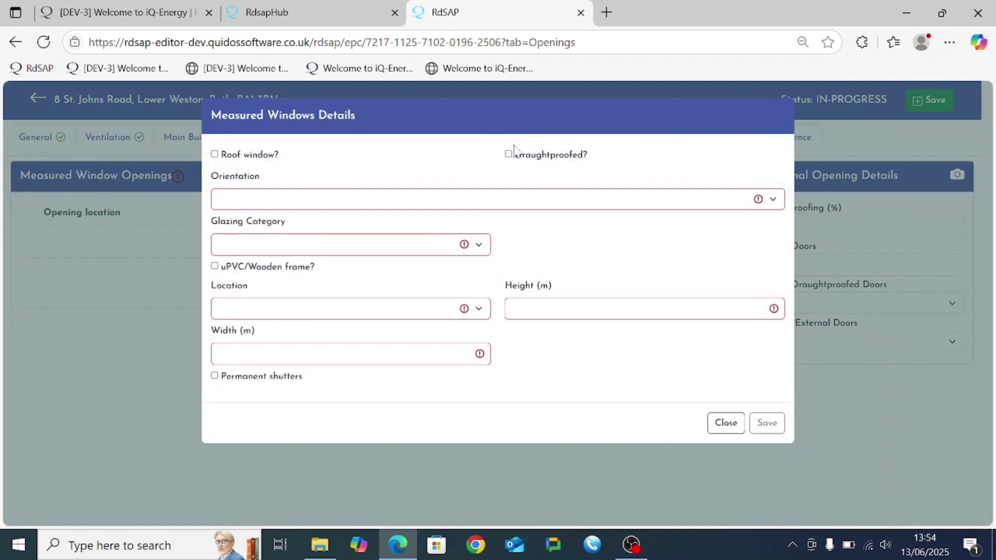
{"action": "left_click", "coordinate": [508, 154]}
{"action": "left_click", "coordinate": [506, 200]}
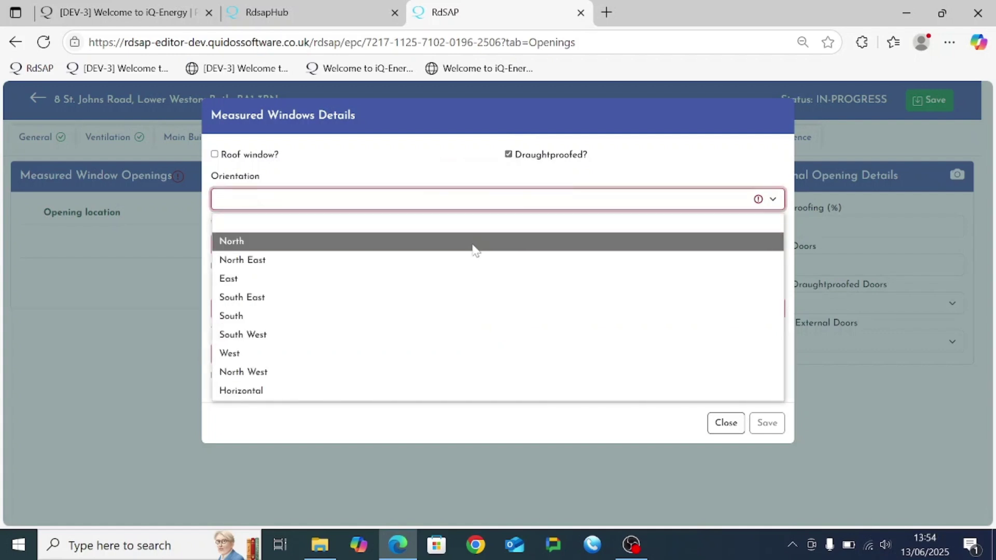
{"action": "left_click", "coordinate": [471, 243]}
Set the window's glazing to Double Glazing Installed Between 2002-2022 with a uPVC/wooden frame.
{"action": "left_click", "coordinate": [471, 246]}
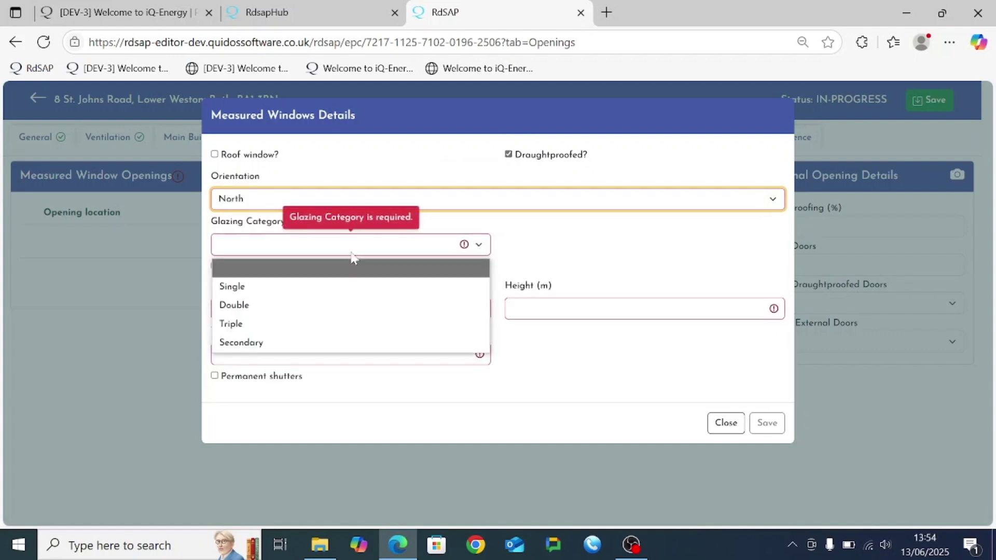
{"action": "left_click", "coordinate": [344, 306]}
{"action": "left_click", "coordinate": [603, 244]}
{"action": "left_click", "coordinate": [622, 306]}
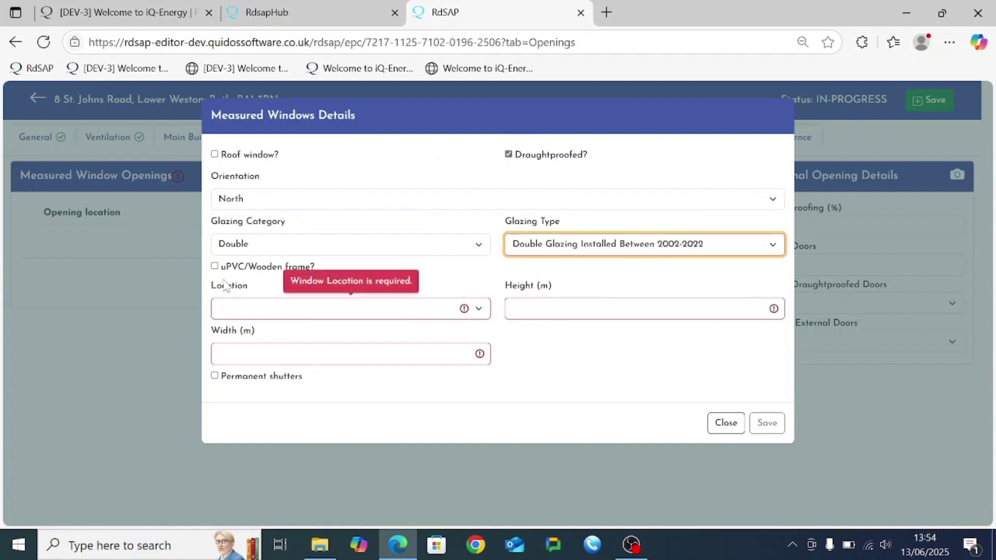
{"action": "left_click", "coordinate": [214, 266]}
Place the window in the Main Building on External Wall Type 1.
{"action": "left_click", "coordinate": [242, 306]}
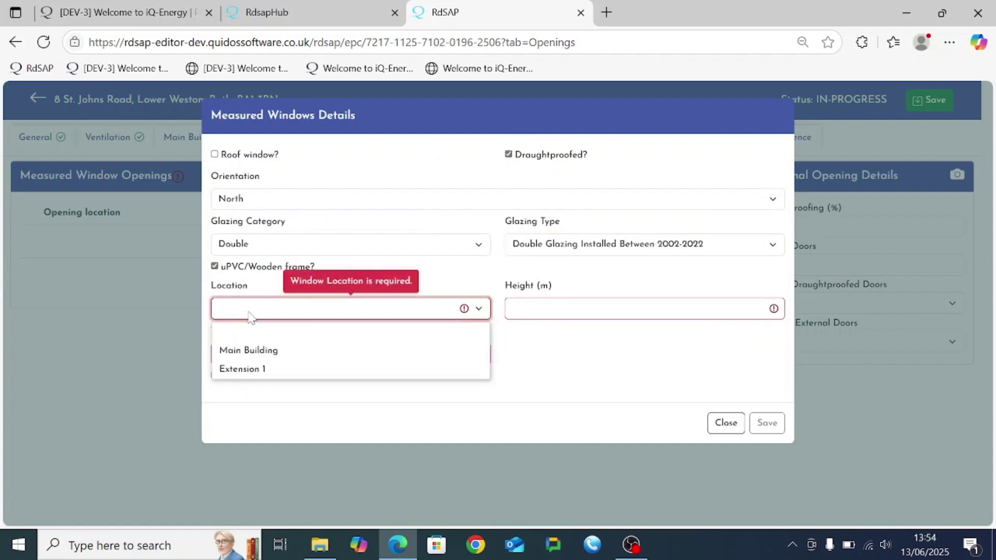
{"action": "left_click", "coordinate": [265, 351]}
{"action": "left_click", "coordinate": [531, 309]}
{"action": "left_click", "coordinate": [524, 349]}
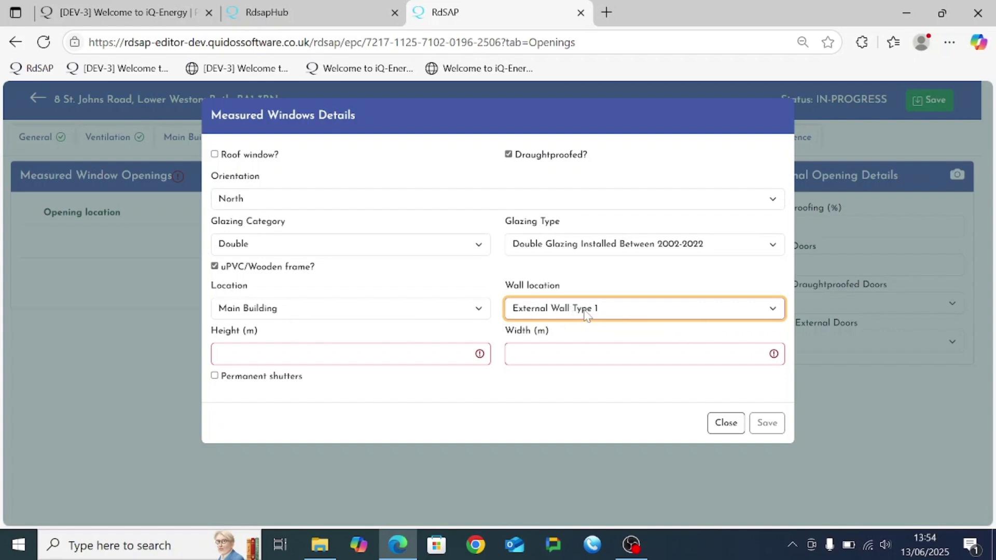
Set the window's height to 1 m and width to 2 m, and save the window.
{"action": "left_click", "coordinate": [342, 354]}
{"action": "type", "text": "1"}
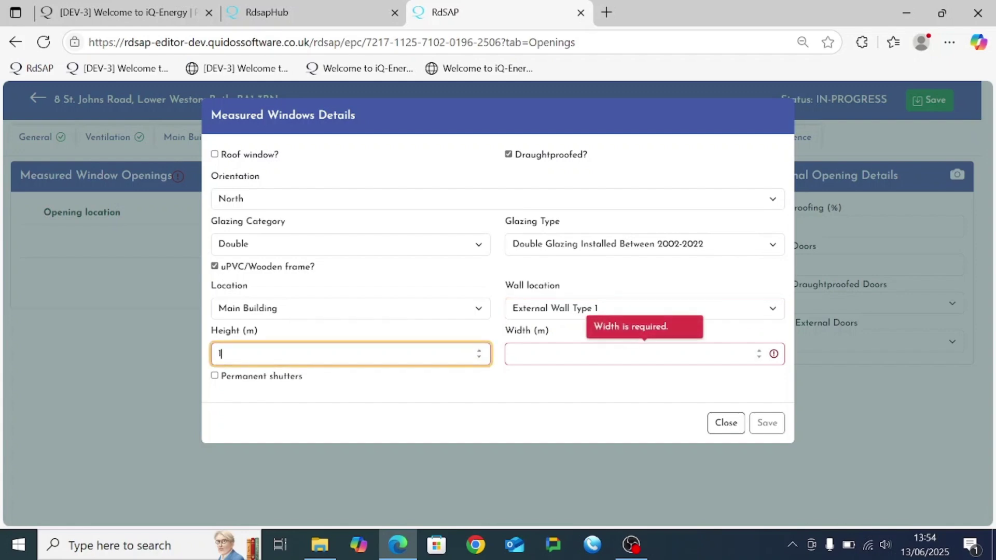
{"action": "key", "text": "Tab"}
{"action": "type", "text": "2"}
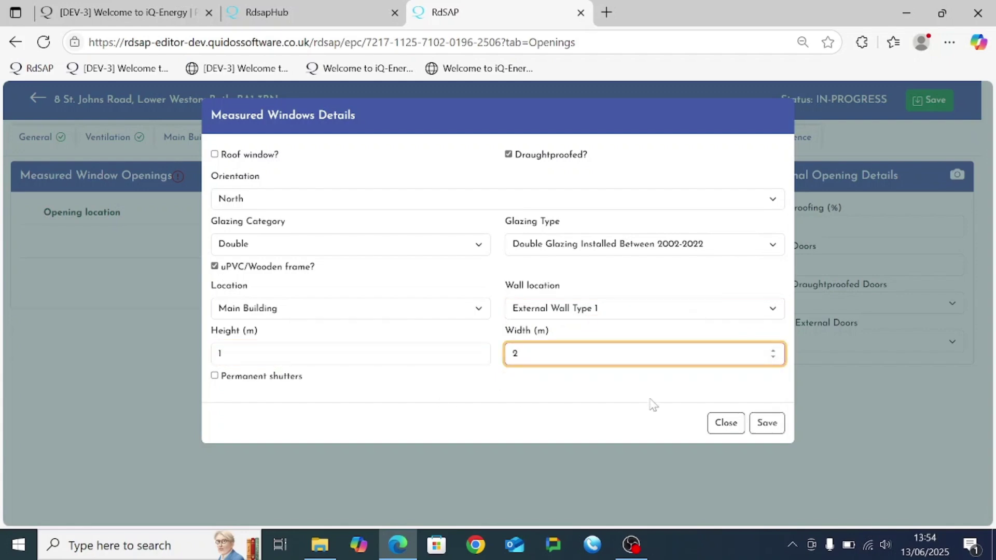
{"action": "left_click", "coordinate": [767, 423]}
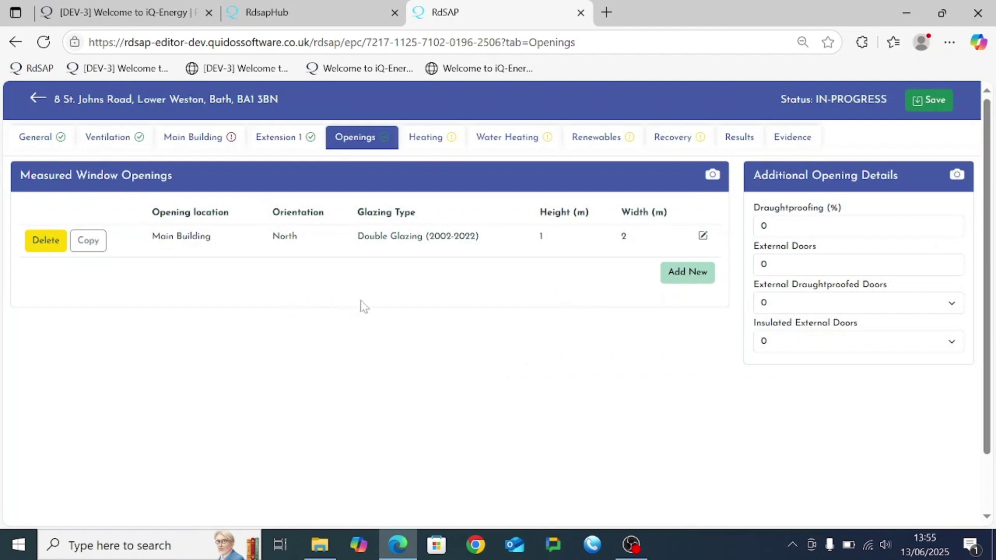
{"action": "left_click", "coordinate": [704, 237]}
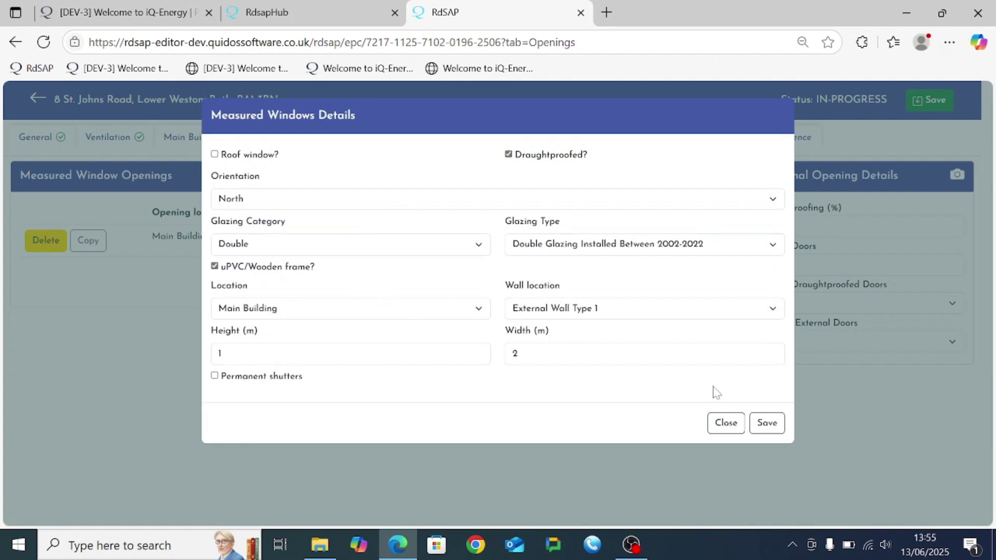
{"action": "left_click", "coordinate": [772, 425]}
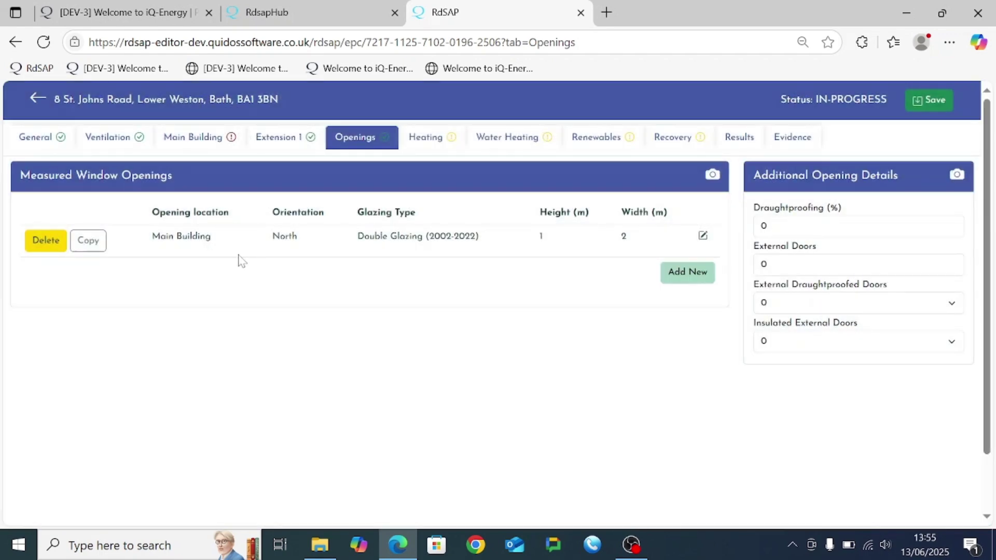
{"action": "left_click", "coordinate": [688, 271]}
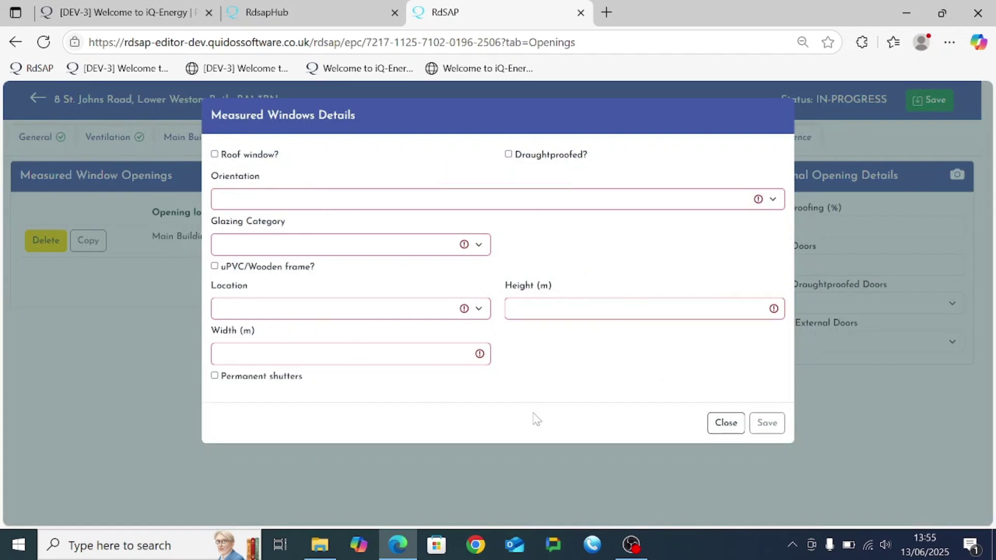
{"action": "left_click", "coordinate": [726, 423]}
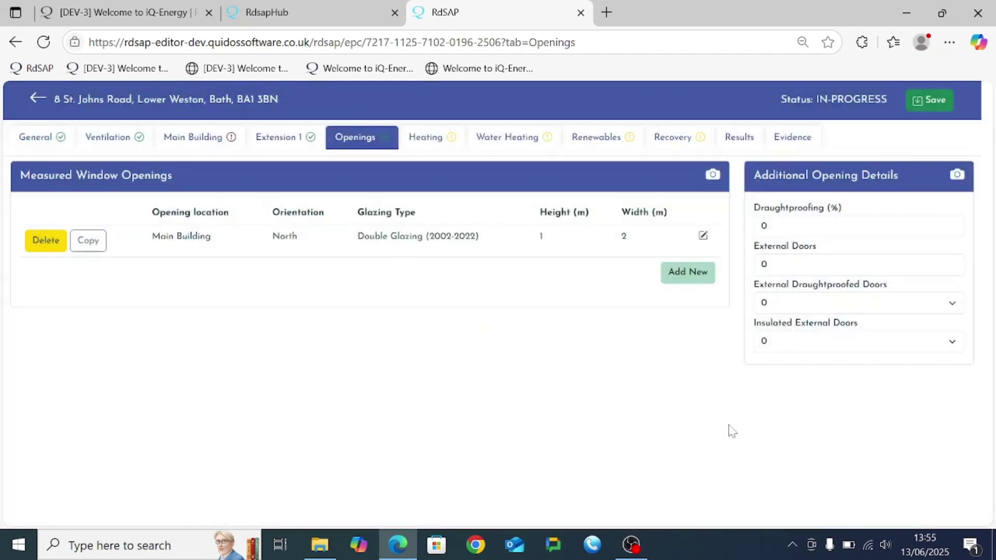
Duplicate the existing north-facing window, set the copy's width to 2.2 m and save it.
{"action": "left_click", "coordinate": [88, 242]}
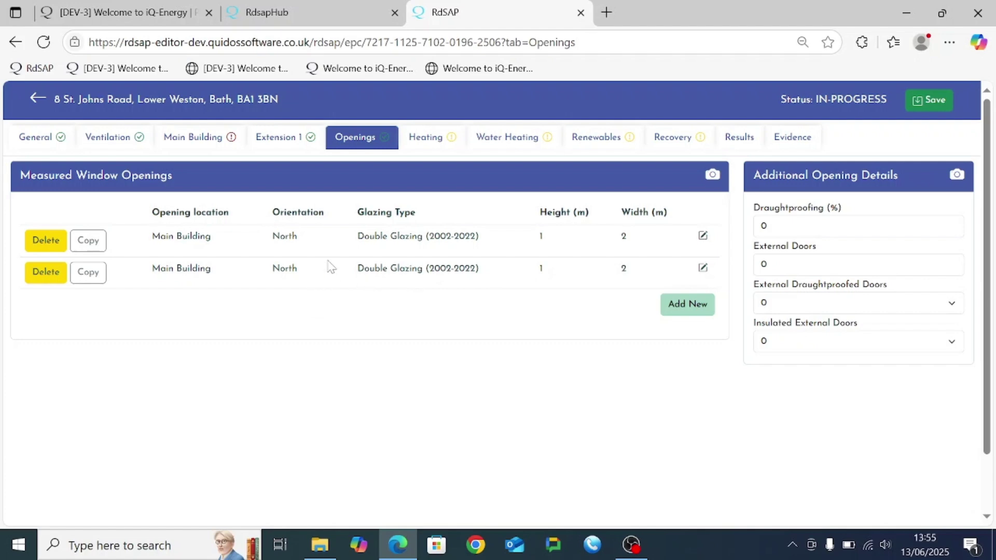
{"action": "left_click", "coordinate": [703, 267]}
{"action": "double_click", "coordinate": [515, 354]}
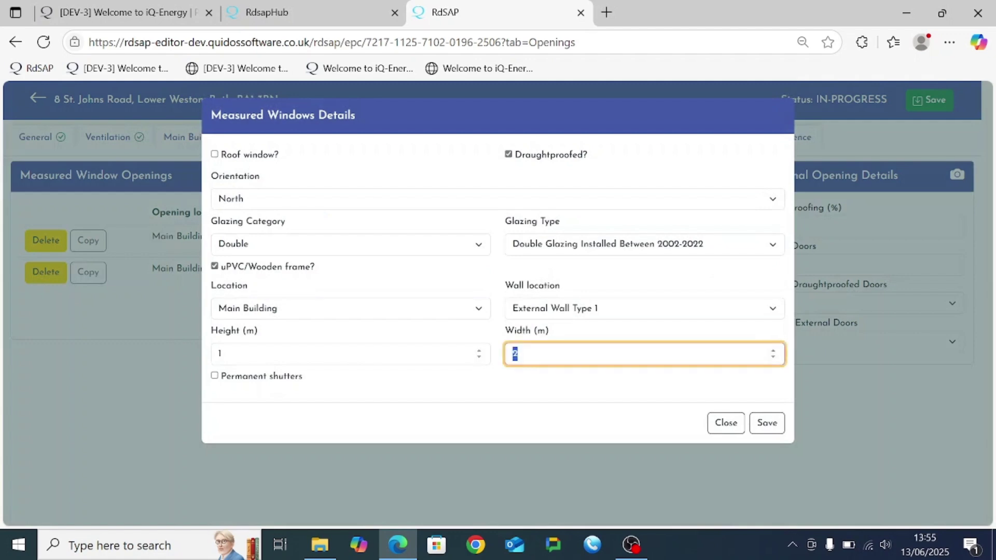
{"action": "type", "text": "2.2"}
{"action": "left_click", "coordinate": [766, 423]}
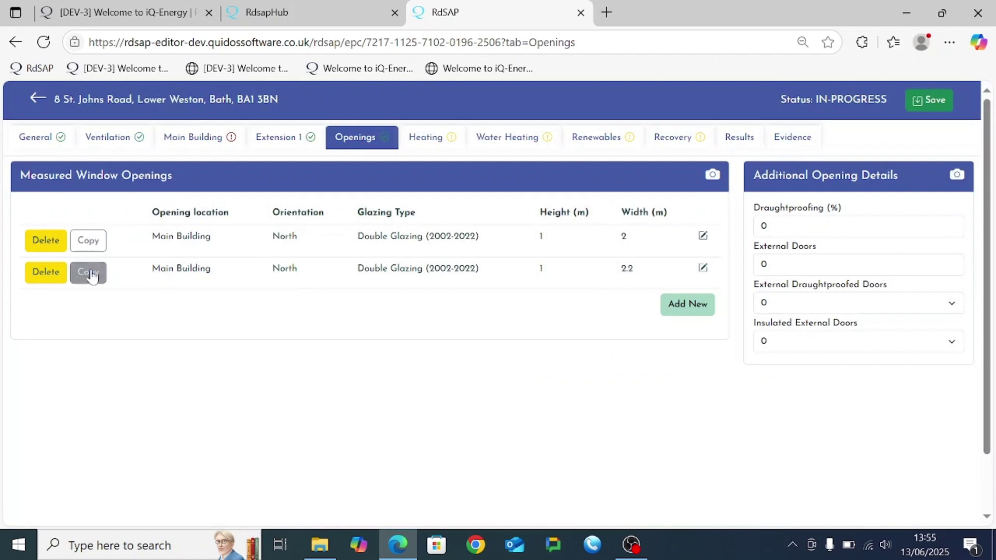
Duplicate the 2.2 m wide window, set the copy's orientation to South and save it.
{"action": "left_click", "coordinate": [88, 272]}
{"action": "left_click", "coordinate": [703, 301]}
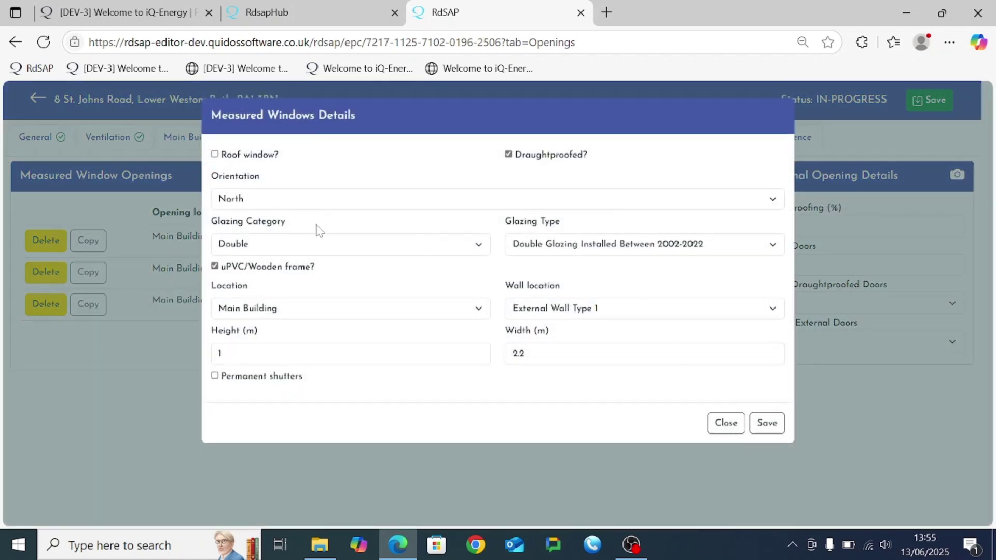
{"action": "left_click", "coordinate": [300, 200]}
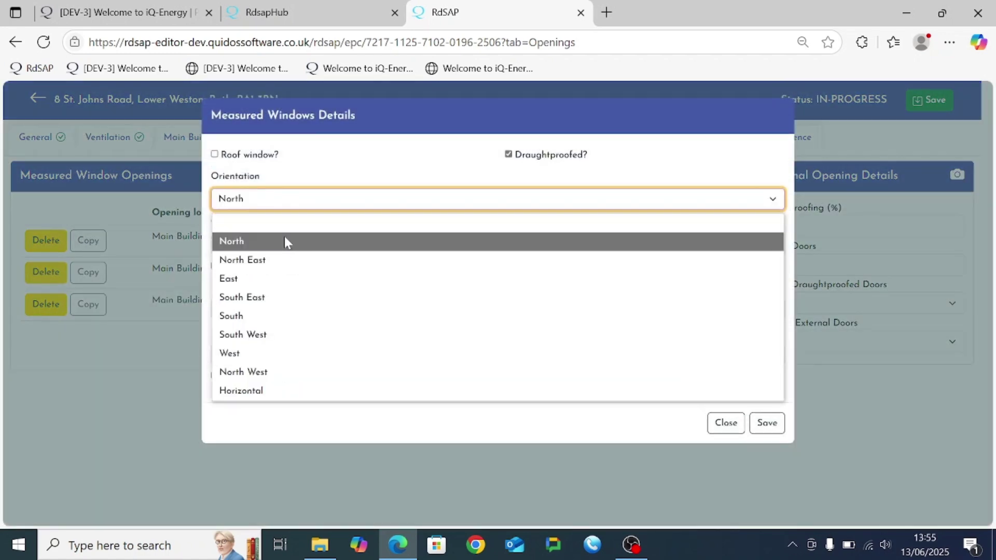
{"action": "left_click", "coordinate": [262, 316]}
{"action": "left_click", "coordinate": [767, 424]}
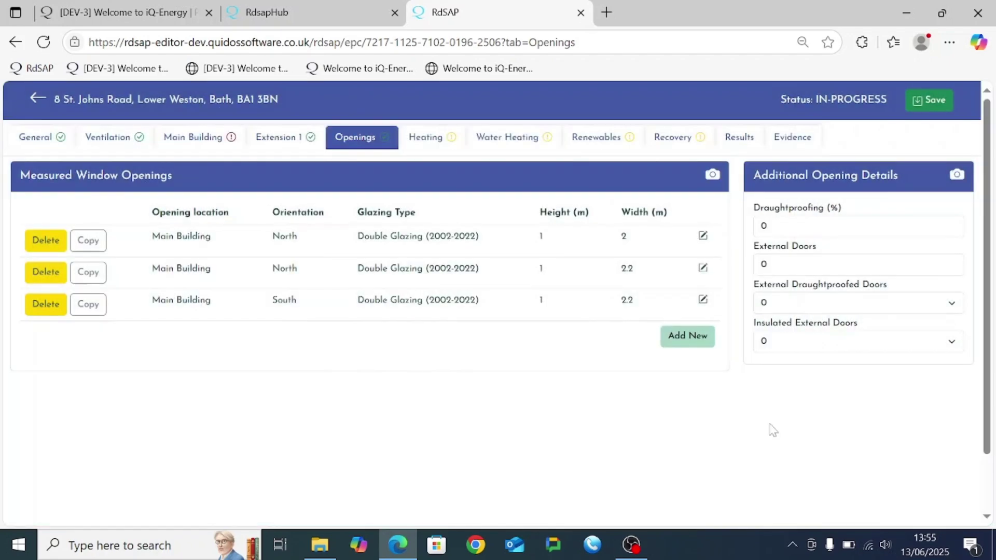
Duplicate the south-facing window and set the copy to Double Glazing Installed During or After 2022 with orientation East.
{"action": "left_click", "coordinate": [83, 306]}
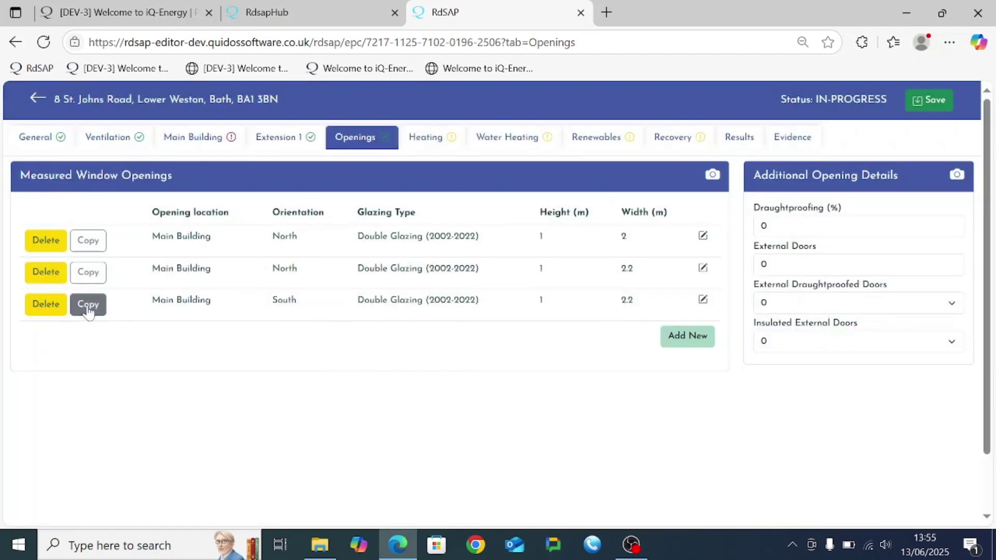
{"action": "left_click", "coordinate": [704, 333]}
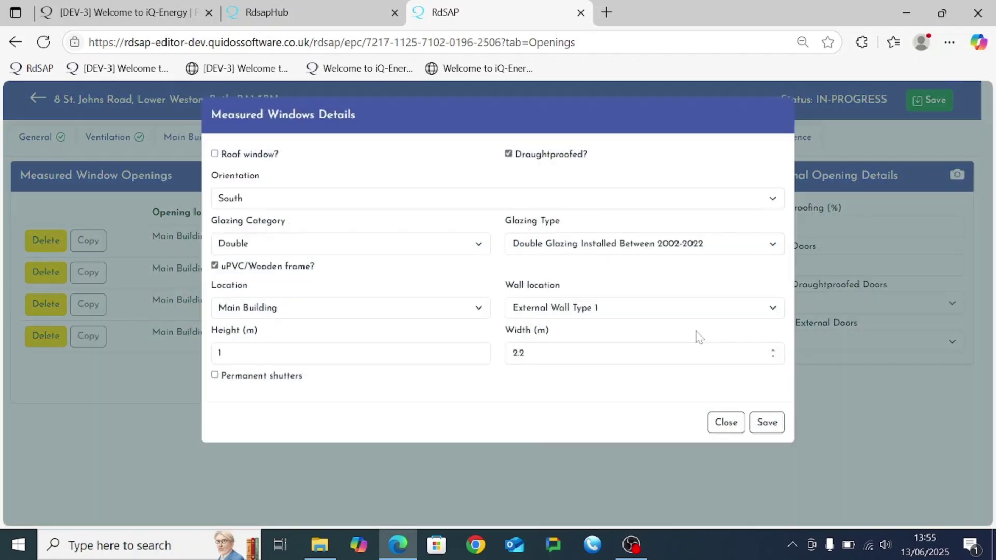
{"action": "left_click", "coordinate": [283, 245]}
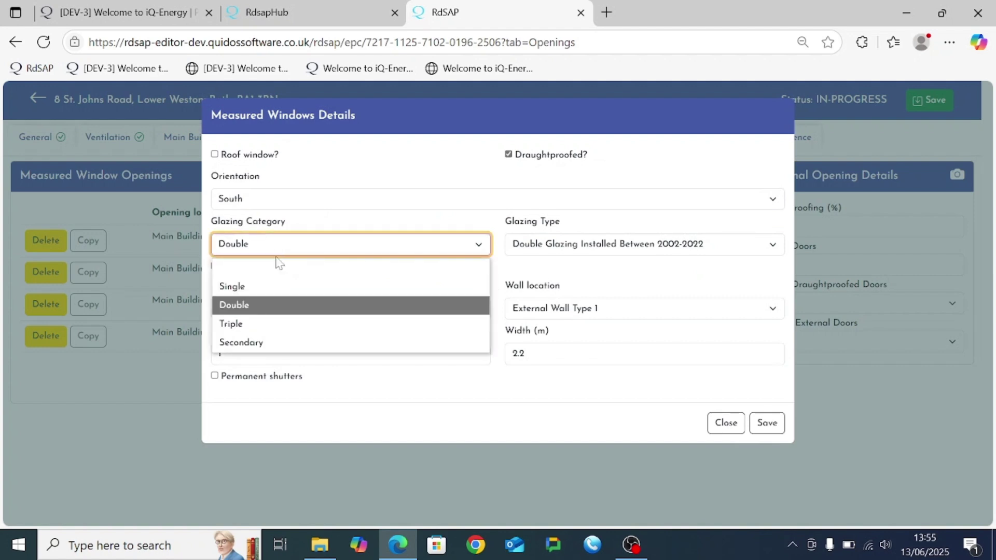
{"action": "left_click", "coordinate": [264, 306]}
{"action": "left_click", "coordinate": [576, 255]}
{"action": "left_click", "coordinate": [590, 324]}
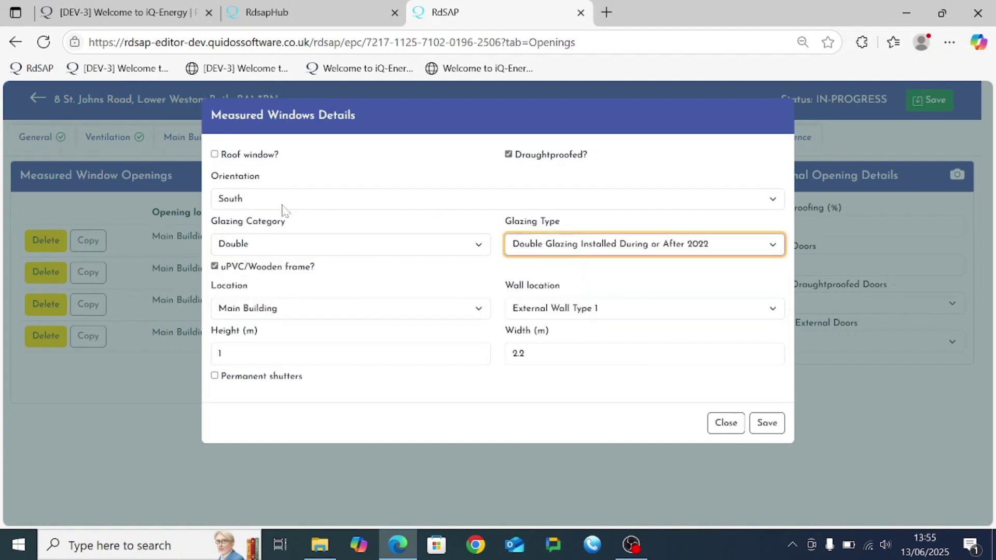
{"action": "left_click", "coordinate": [281, 205]}
{"action": "left_click", "coordinate": [270, 279]}
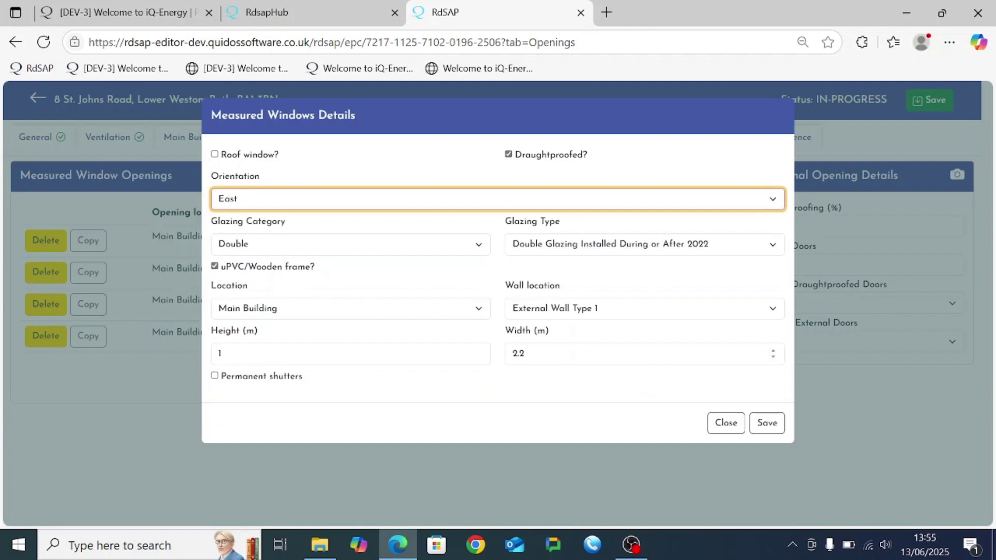
Set the east-facing window's width to 1.8 m and save the window.
{"action": "left_click", "coordinate": [478, 361]}
{"action": "key", "text": "Tab"}
{"action": "type", "text": "1"}
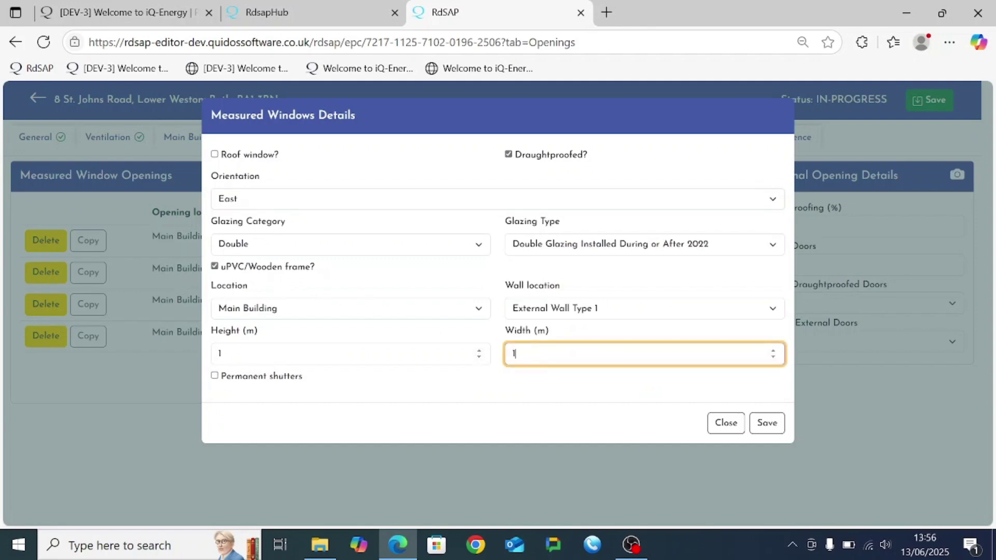
{"action": "type", "text": ".8"}
{"action": "left_click", "coordinate": [765, 423]}
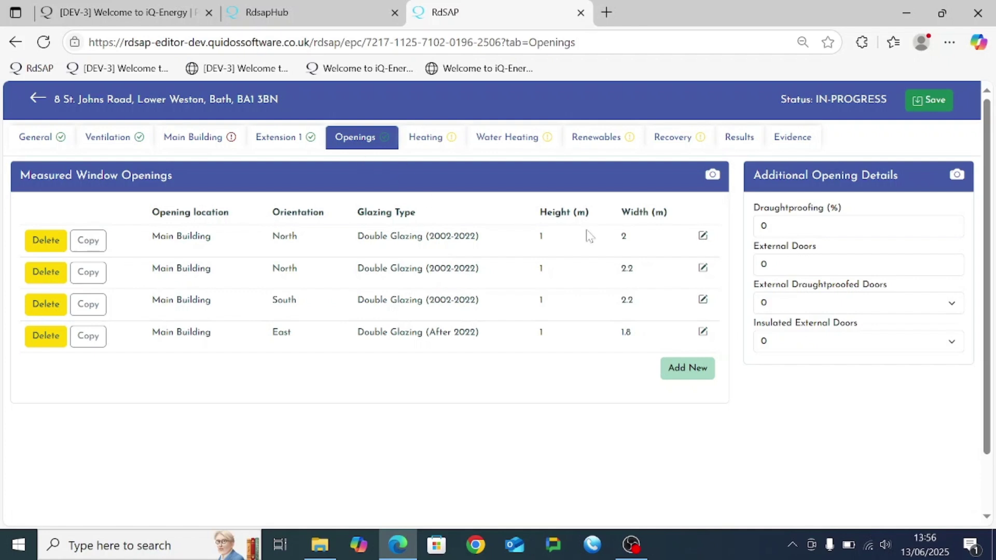
In the additional opening details, enter 100% draughtproofing, 2 external doors and 2 external draughtproofed doors.
{"action": "left_click", "coordinate": [763, 226]}
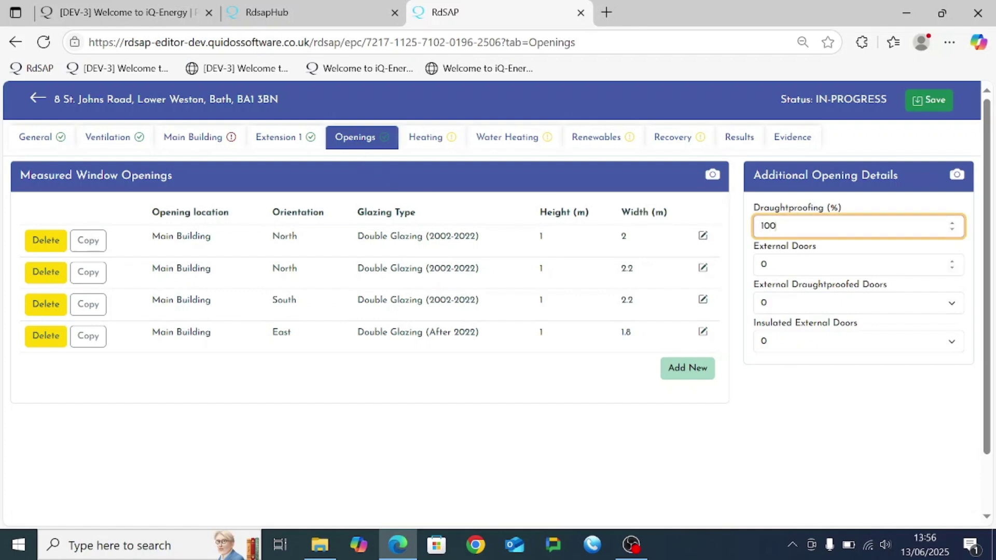
{"action": "key", "text": "Tab"}
{"action": "type", "text": "2"}
{"action": "left_click", "coordinate": [784, 303]}
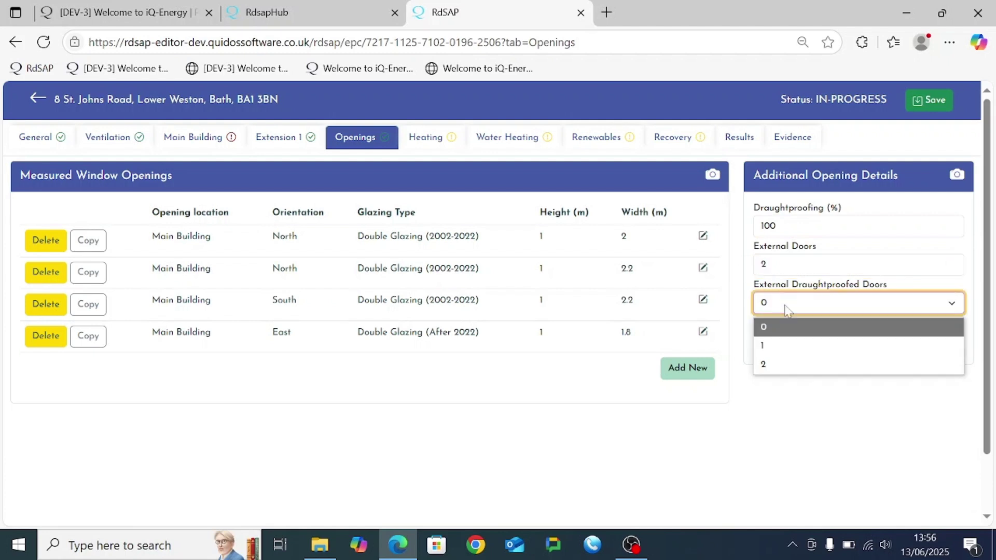
{"action": "left_click", "coordinate": [787, 365]}
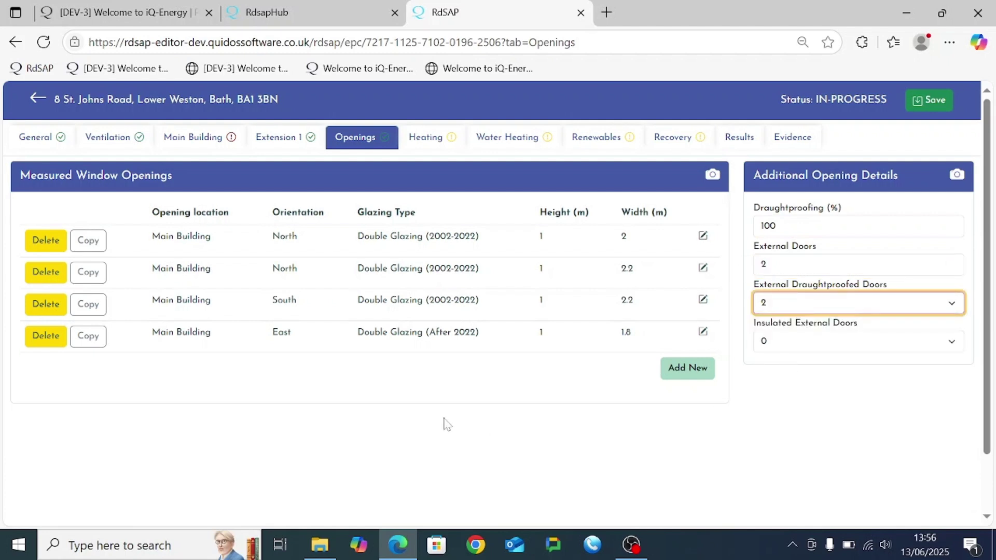
{"action": "left_click", "coordinate": [856, 408]}
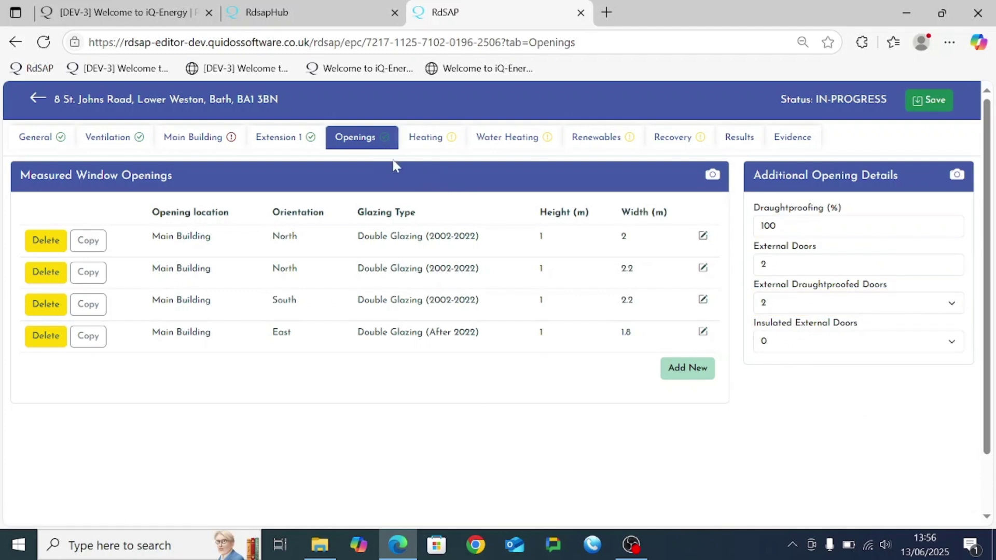
In the Heating section, mark mains gas as available and secondary heating as present, and view the secondary fuel options.
{"action": "left_click", "coordinate": [428, 149]}
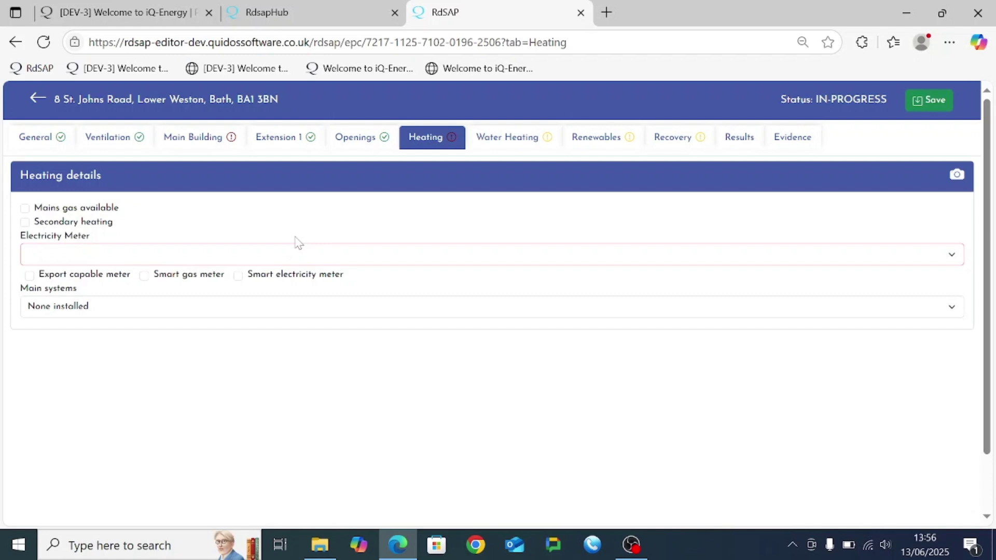
{"action": "left_click", "coordinate": [25, 209]}
{"action": "left_click", "coordinate": [25, 223]}
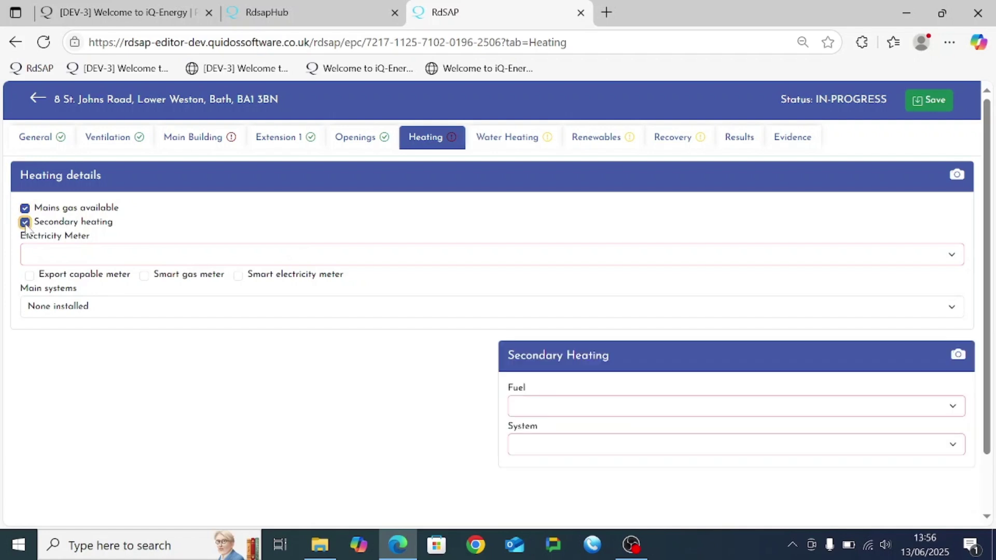
{"action": "left_click", "coordinate": [586, 415]}
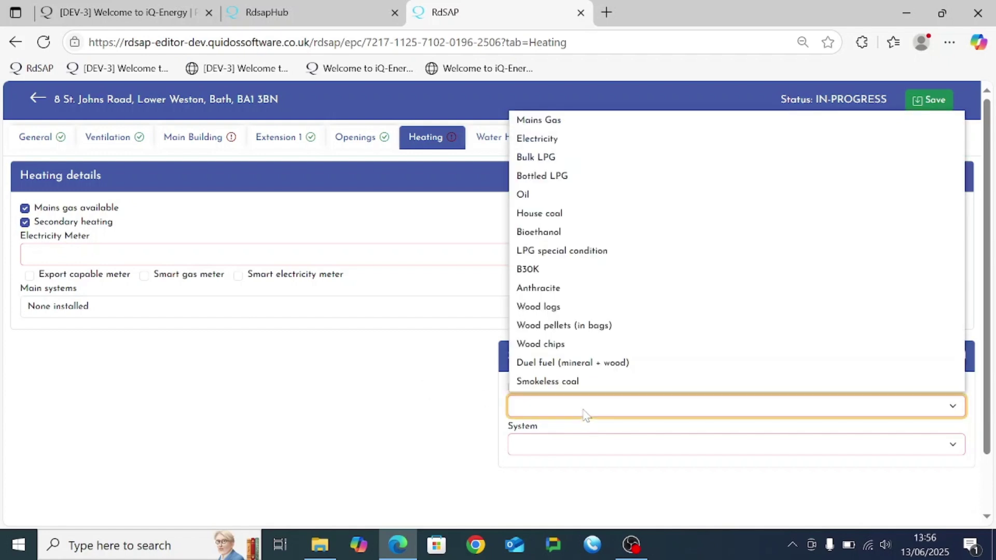
{"action": "left_click", "coordinate": [430, 384]}
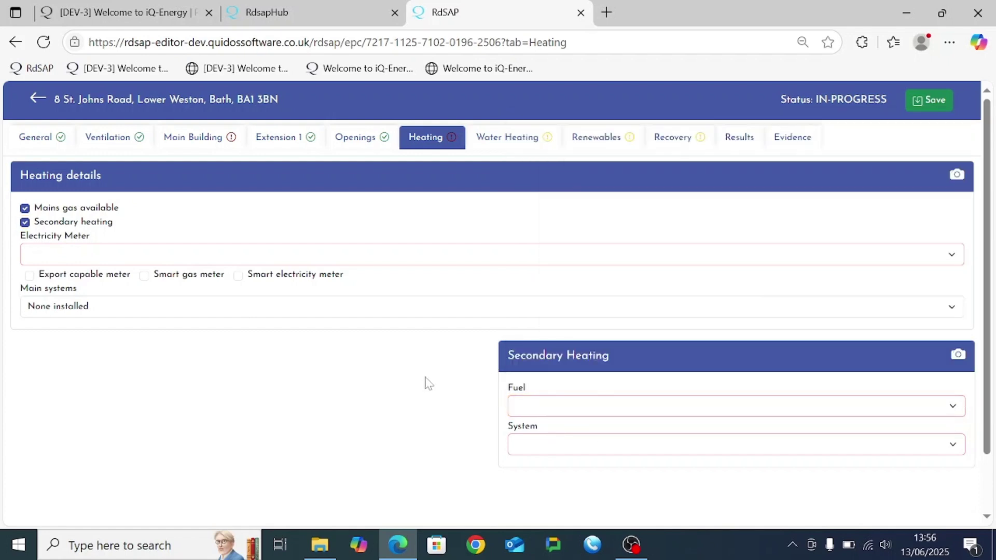
Set the electricity meter to Single with smart gas and smart electricity meters, leaving the export capable meter option off.
{"action": "left_click", "coordinate": [57, 259]}
{"action": "left_click", "coordinate": [67, 280]}
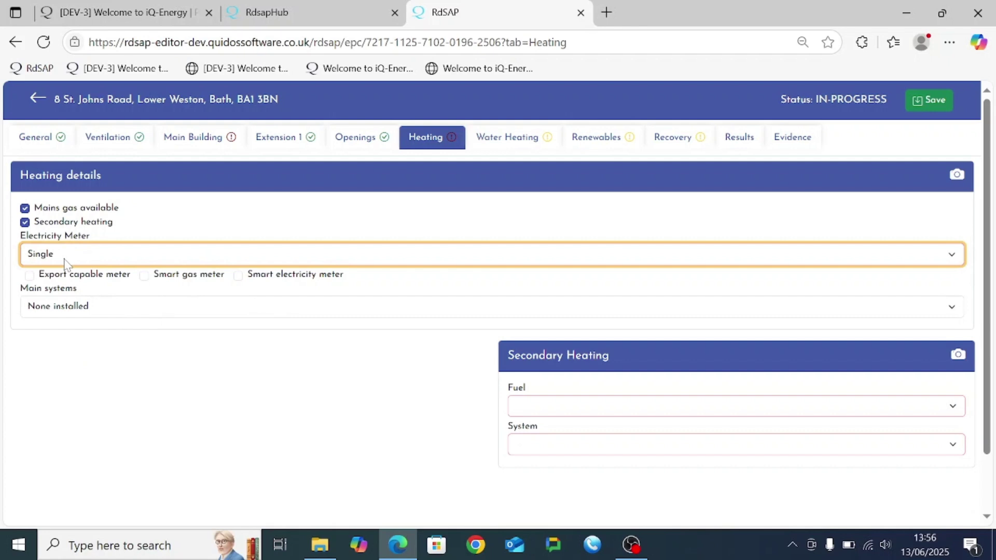
{"action": "left_click", "coordinate": [30, 276]}
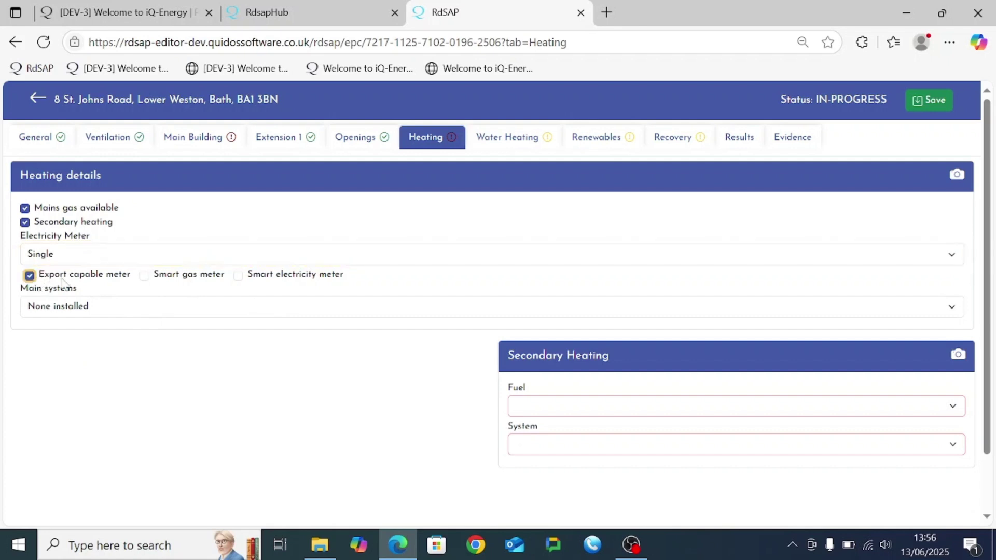
{"action": "left_click", "coordinate": [144, 276]}
{"action": "left_click", "coordinate": [239, 277]}
{"action": "left_click", "coordinate": [30, 277]}
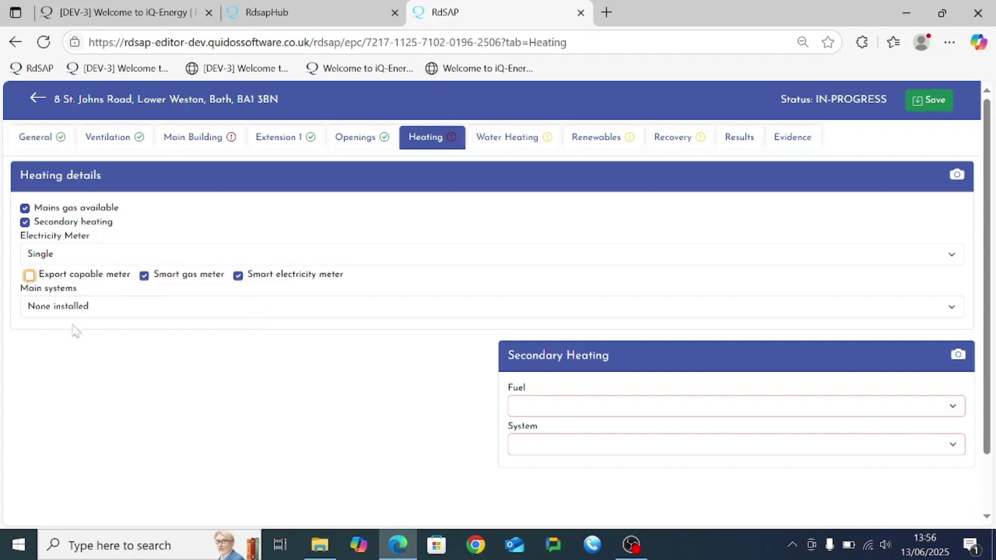
{"action": "left_click", "coordinate": [144, 366]}
Set the main systems to 1 Main system and choose Mains Gas as its fuel.
{"action": "left_click", "coordinate": [77, 311]}
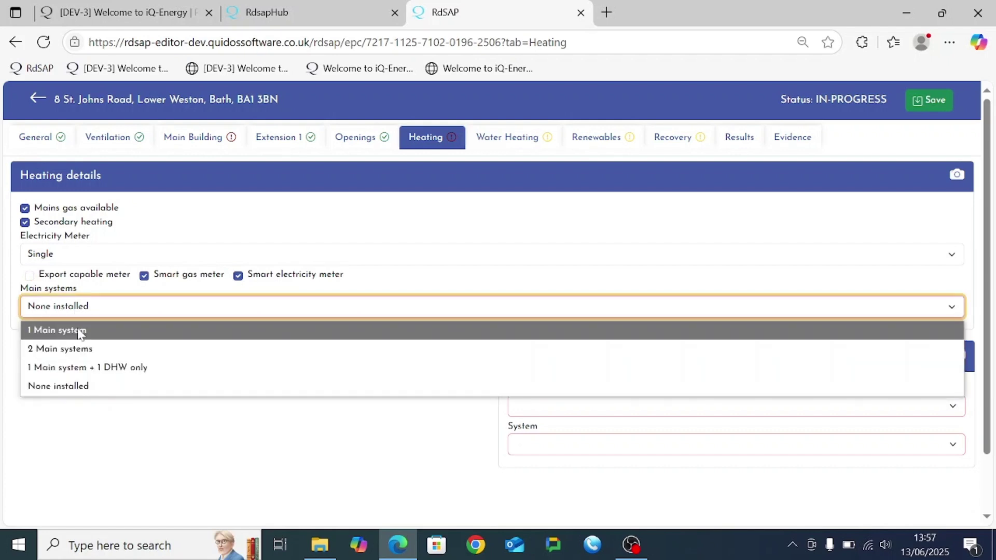
{"action": "left_click", "coordinate": [57, 330]}
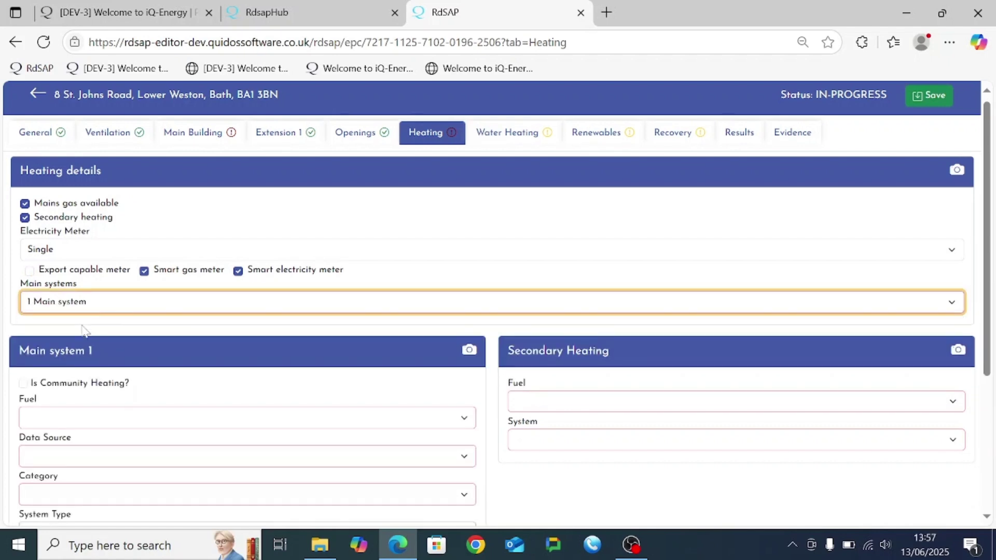
{"action": "scroll", "coordinate": [85, 330], "scroll_direction": "down", "scroll_amount": 4}
{"action": "scroll", "coordinate": [76, 260], "scroll_direction": "up", "scroll_amount": 1}
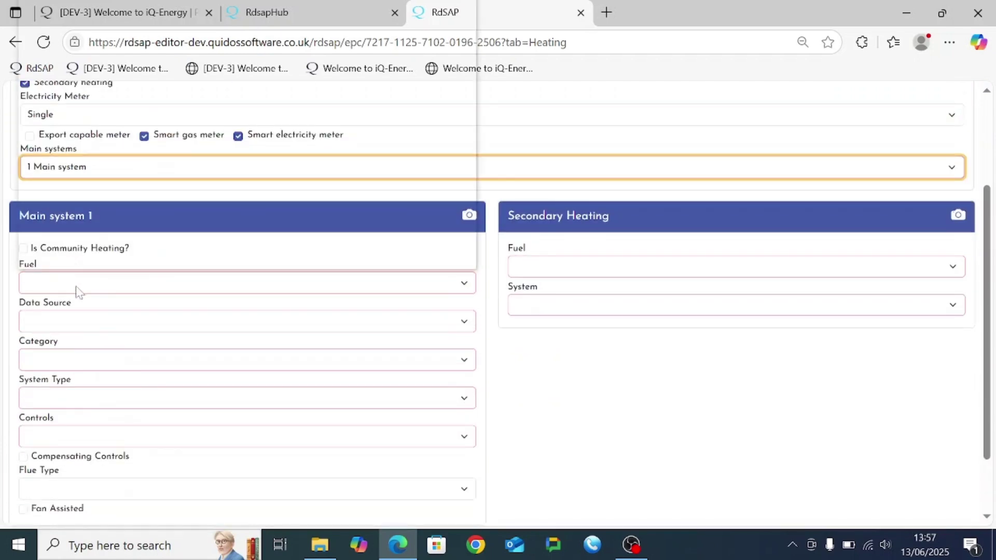
{"action": "left_click", "coordinate": [85, 284]}
{"action": "scroll", "coordinate": [160, 166], "scroll_direction": "down", "scroll_amount": 1}
{"action": "scroll", "coordinate": [185, 183], "scroll_direction": "up", "scroll_amount": 1}
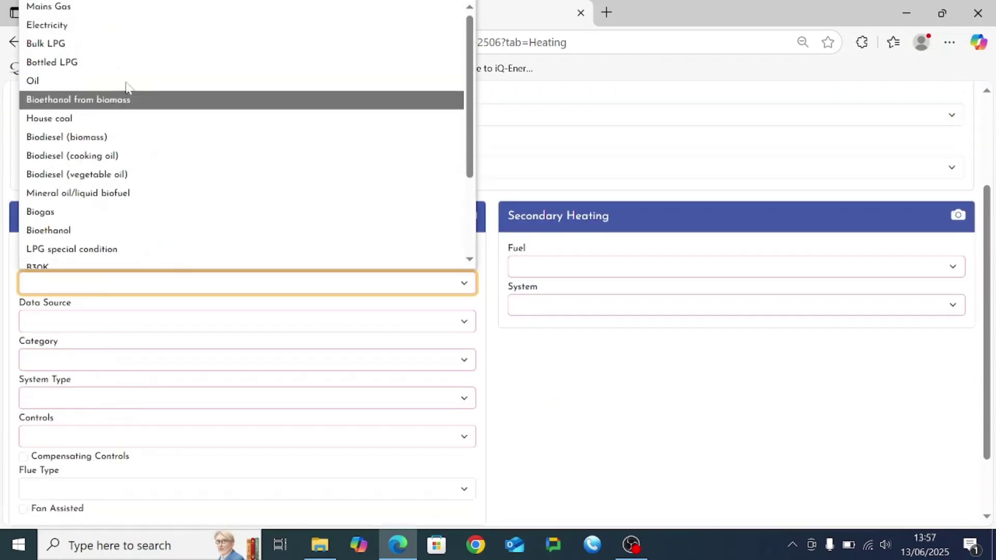
{"action": "left_click", "coordinate": [81, 11]}
Set Main system 1's data source to Database and choose Gas or Oil Boiler as the heating system type.
{"action": "left_click", "coordinate": [76, 322]}
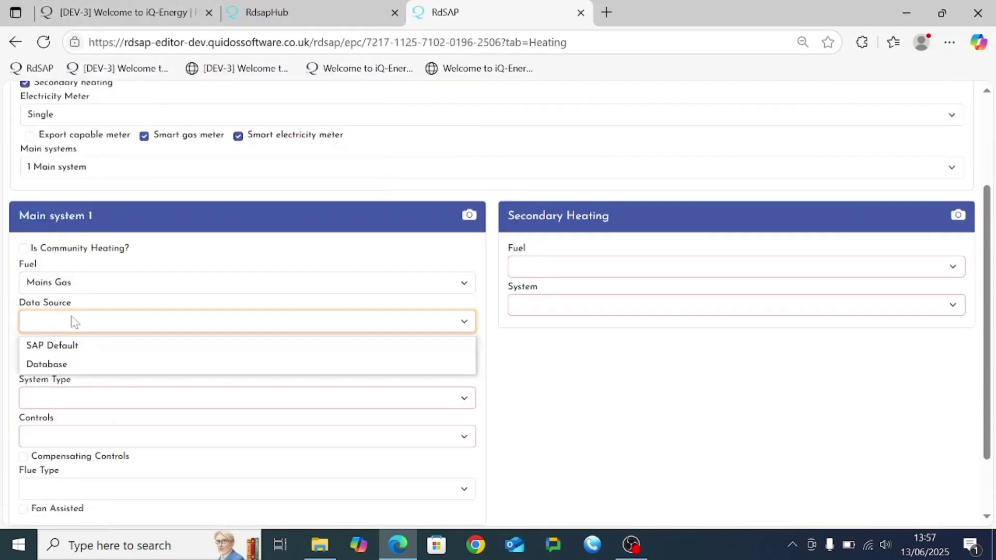
{"action": "left_click", "coordinate": [70, 366]}
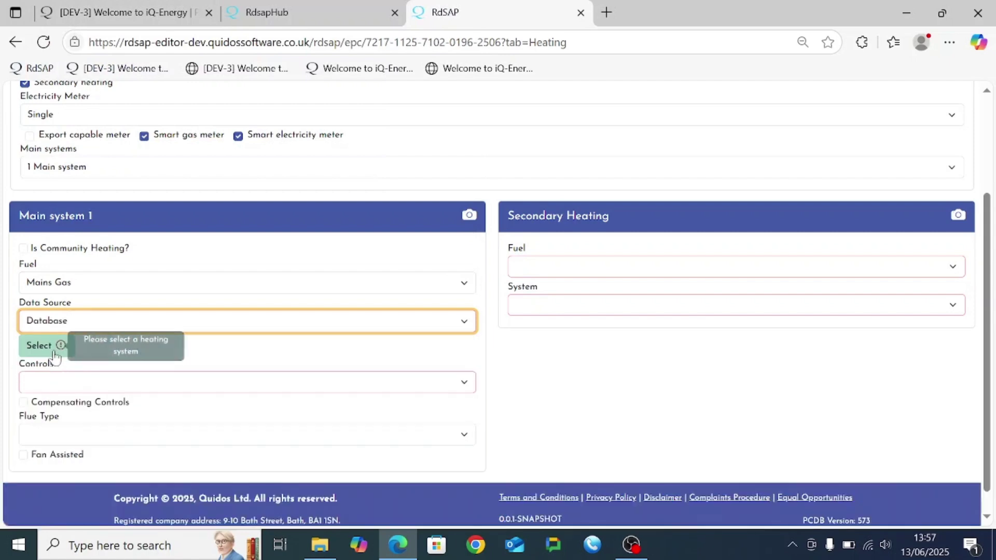
{"action": "left_click", "coordinate": [59, 347]}
{"action": "left_click", "coordinate": [292, 182]}
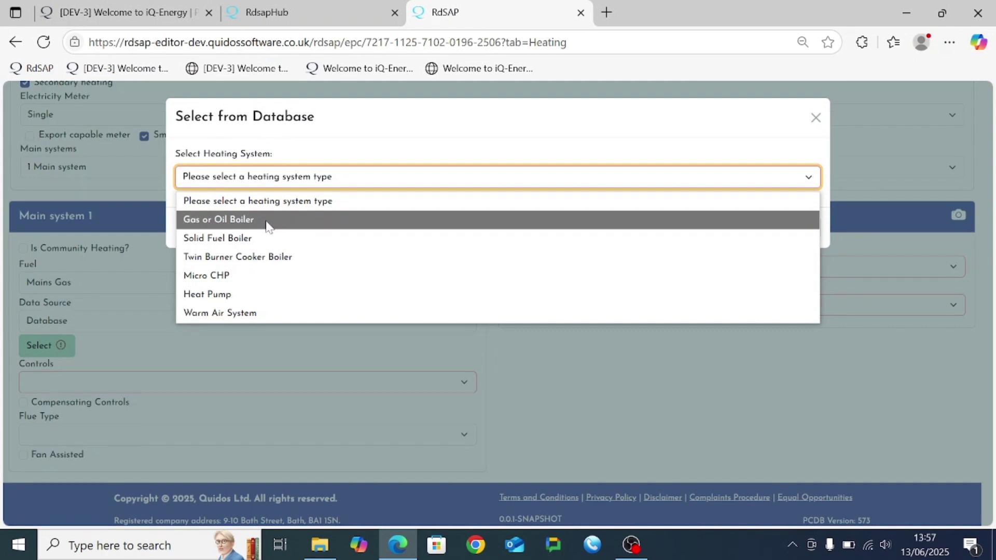
{"action": "left_click", "coordinate": [269, 222]}
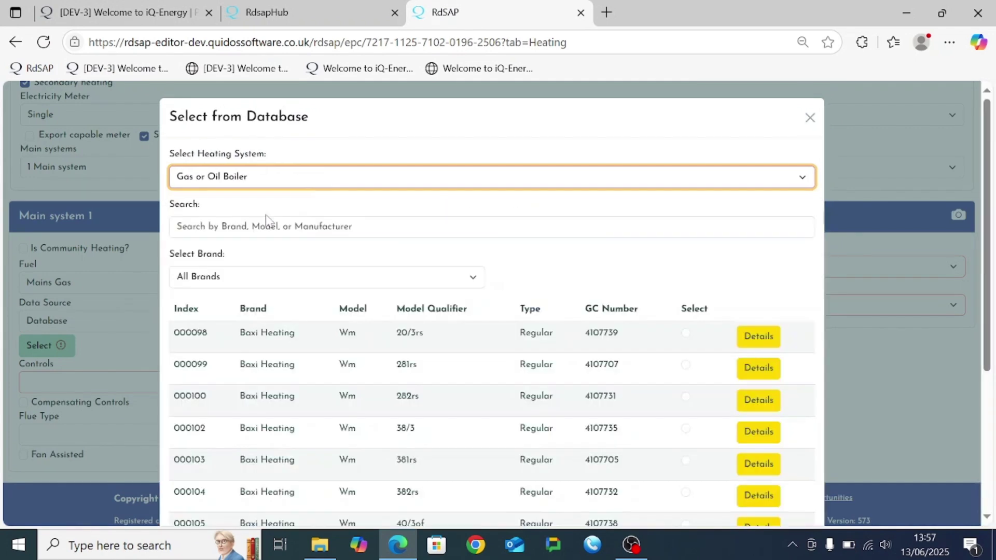
Search the boiler database for worcester and select the Delglo 3bf model with index 000800.
{"action": "left_click", "coordinate": [374, 227]}
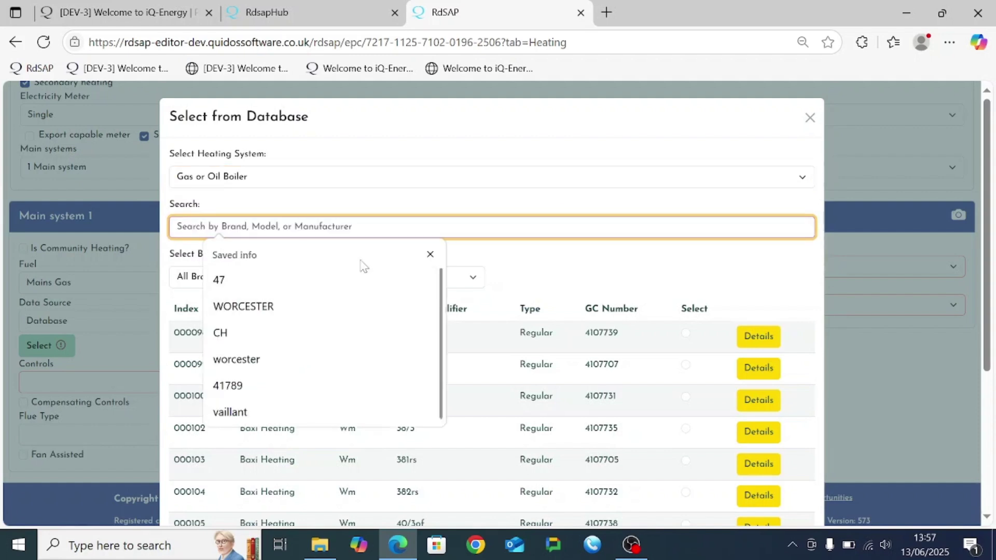
{"action": "type", "text": "worcester"}
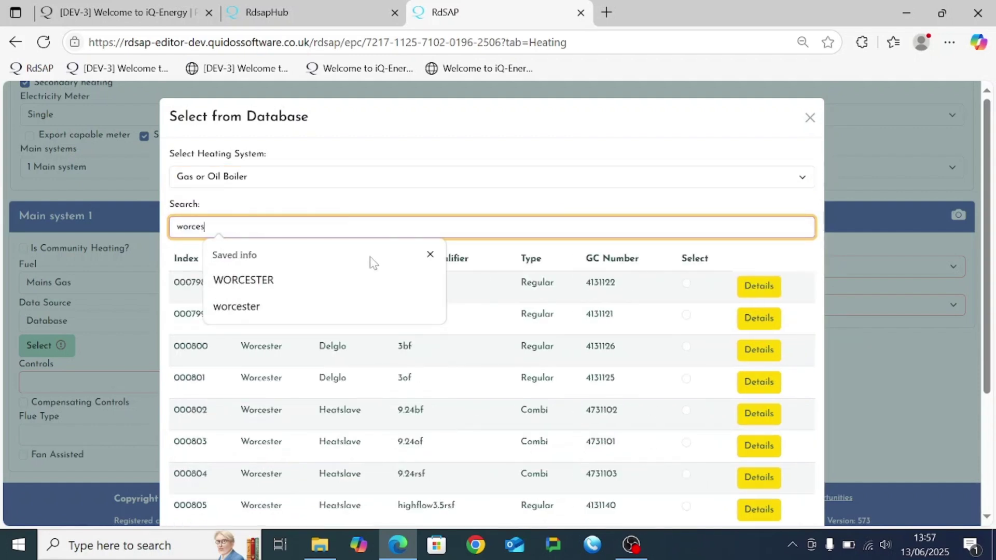
{"action": "left_click", "coordinate": [686, 347]}
{"action": "scroll", "coordinate": [724, 359], "scroll_direction": "down", "scroll_amount": 2}
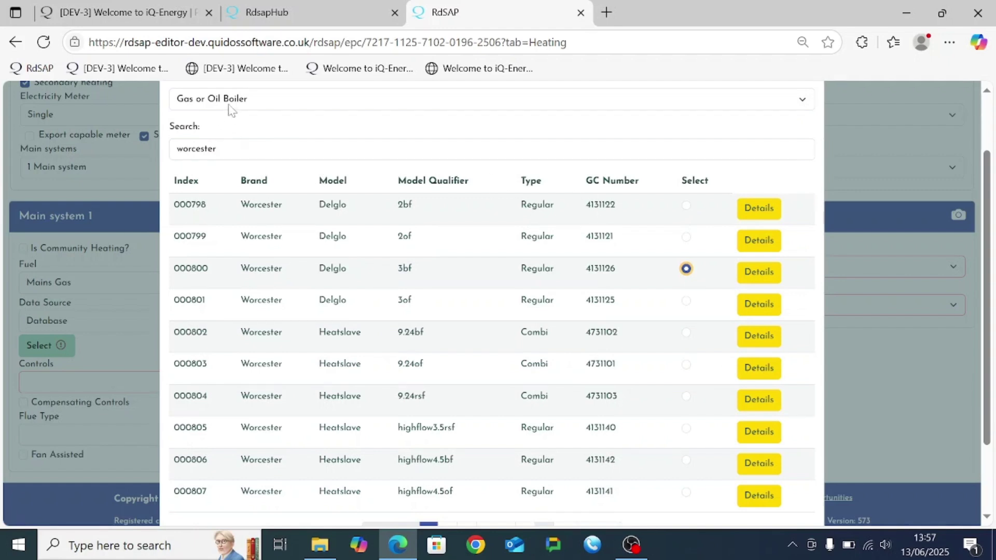
Find the boiler by GC number 4131126, check its product details page and save it as the main system.
{"action": "double_click", "coordinate": [229, 147]}
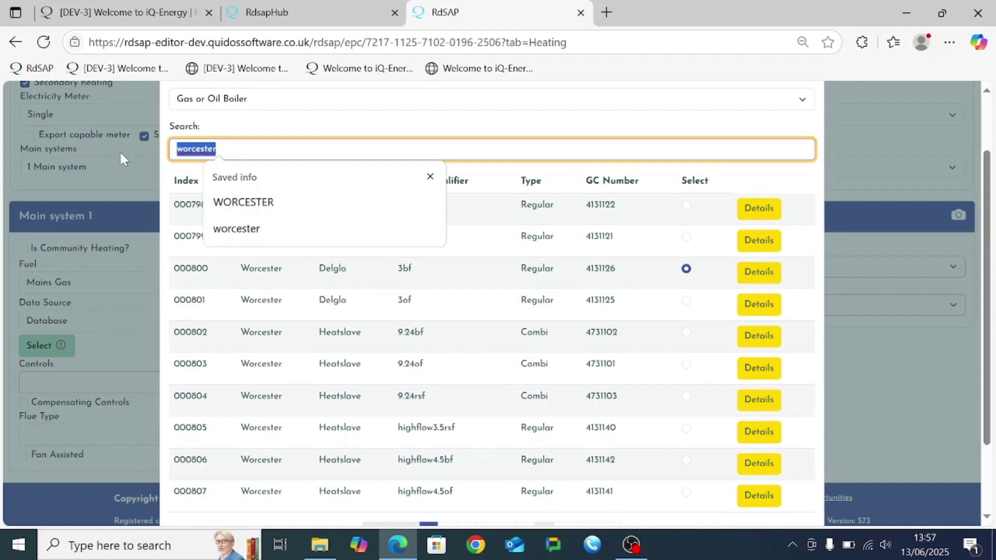
{"action": "type", "text": "4131126"}
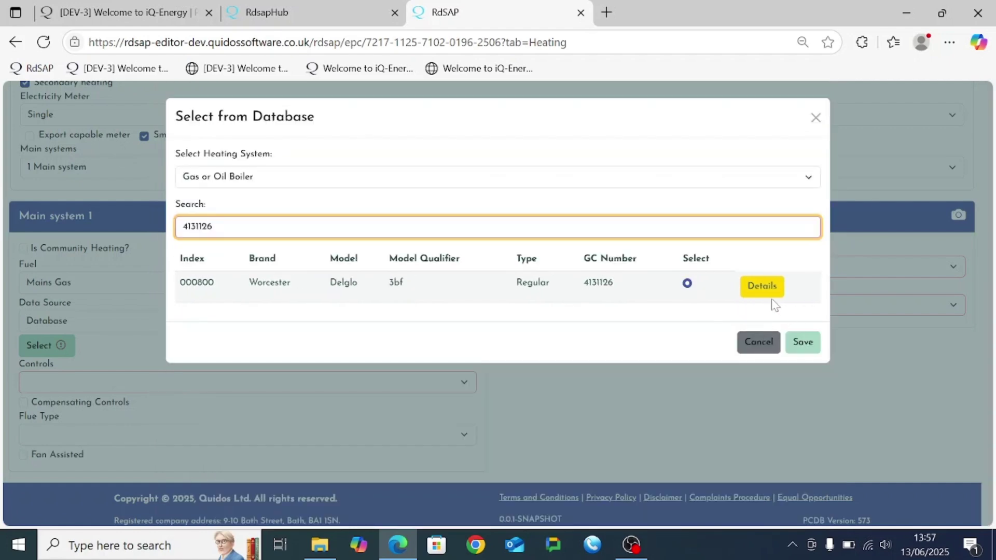
{"action": "left_click", "coordinate": [764, 290]}
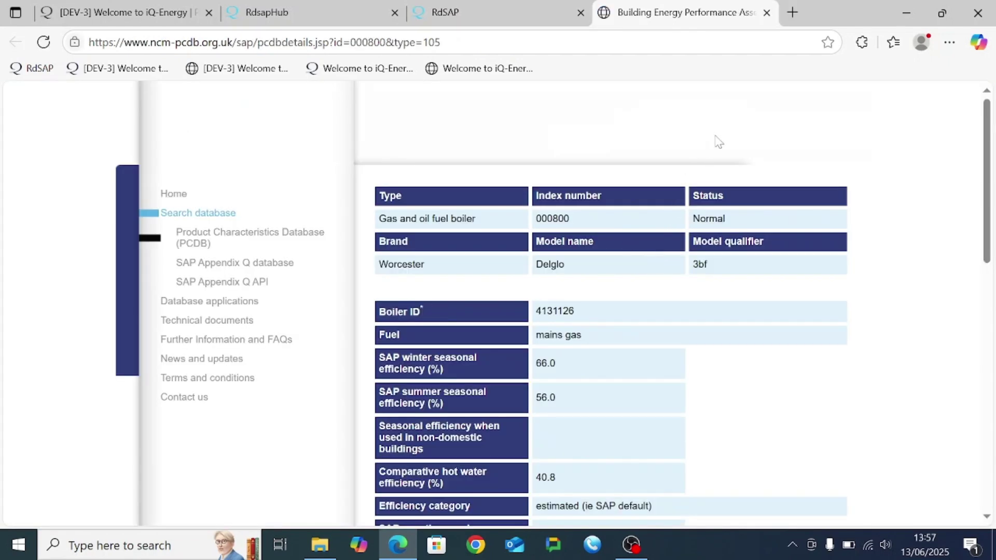
{"action": "left_click", "coordinate": [766, 12]}
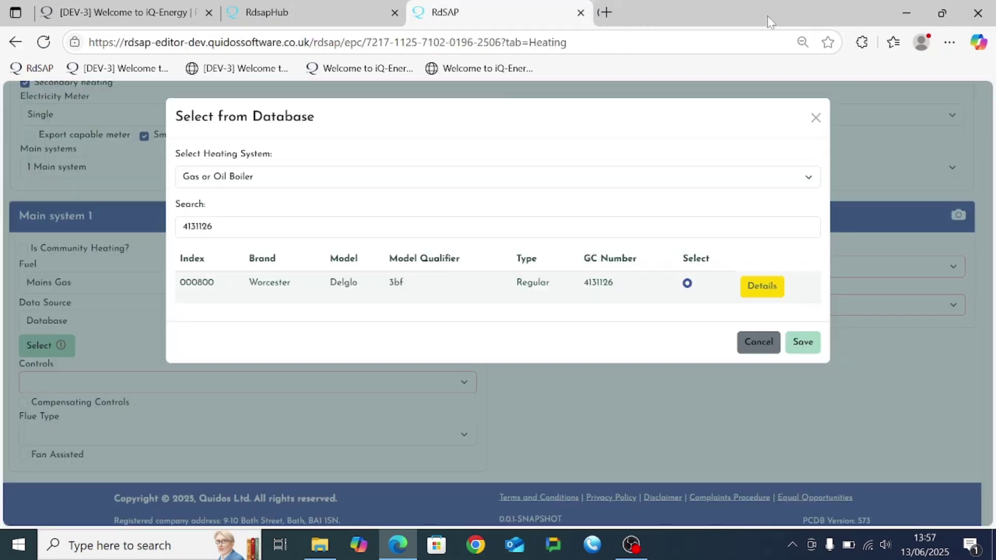
{"action": "left_click", "coordinate": [803, 342]}
Set the main system's controls to 2106 Programmer, room thermostat and TRVs.
{"action": "scroll", "coordinate": [407, 342], "scroll_direction": "down", "scroll_amount": 3}
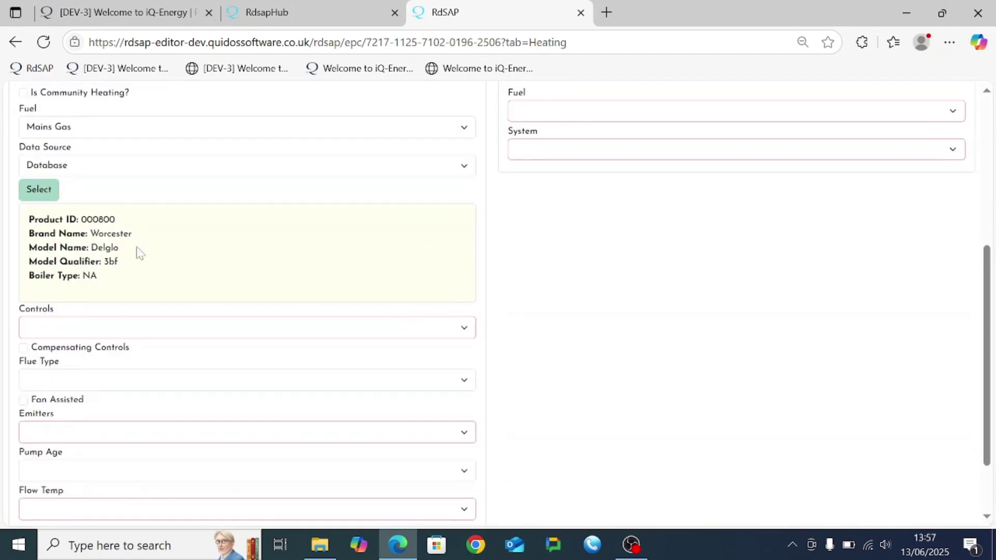
{"action": "left_click", "coordinate": [76, 326]}
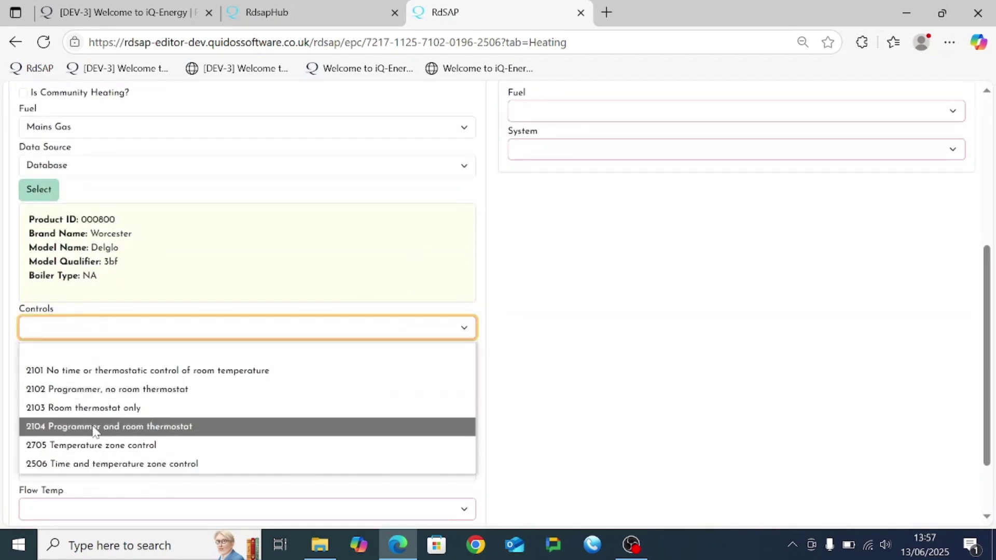
{"action": "left_click", "coordinate": [125, 425]}
{"action": "left_click", "coordinate": [106, 337]}
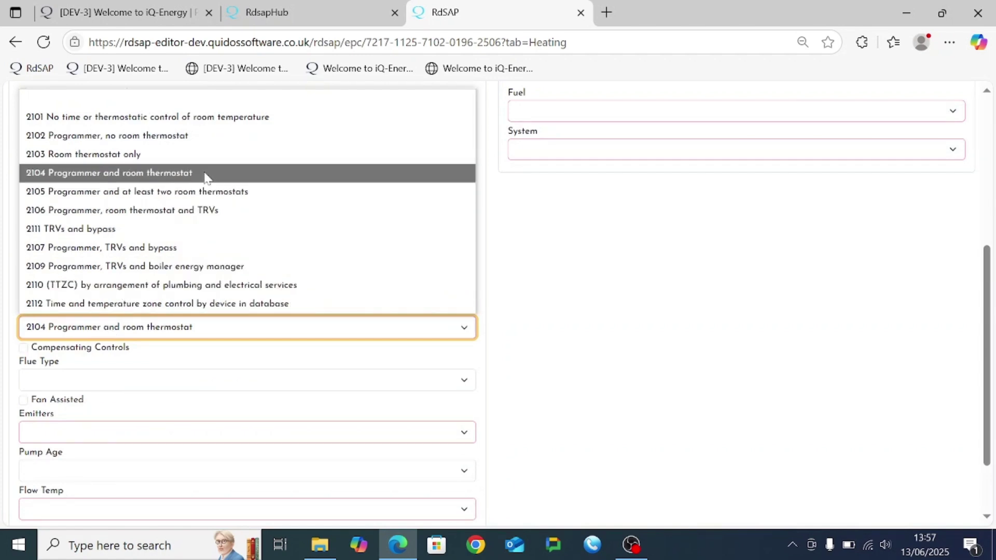
{"action": "left_click", "coordinate": [196, 210]}
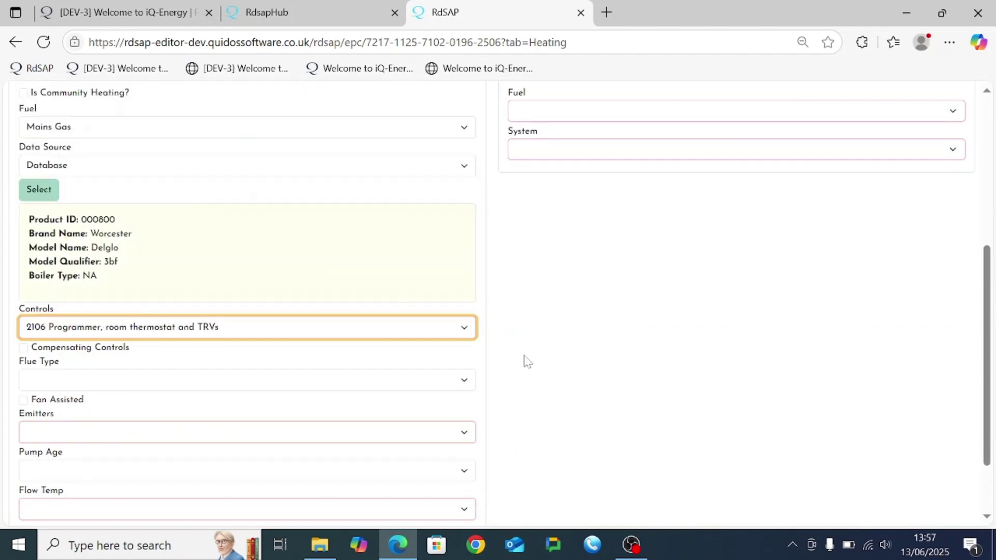
Set the main system's flue type to Room-sealed with fan assistance, and choose Radiators as the emitters.
{"action": "left_click", "coordinate": [131, 387]}
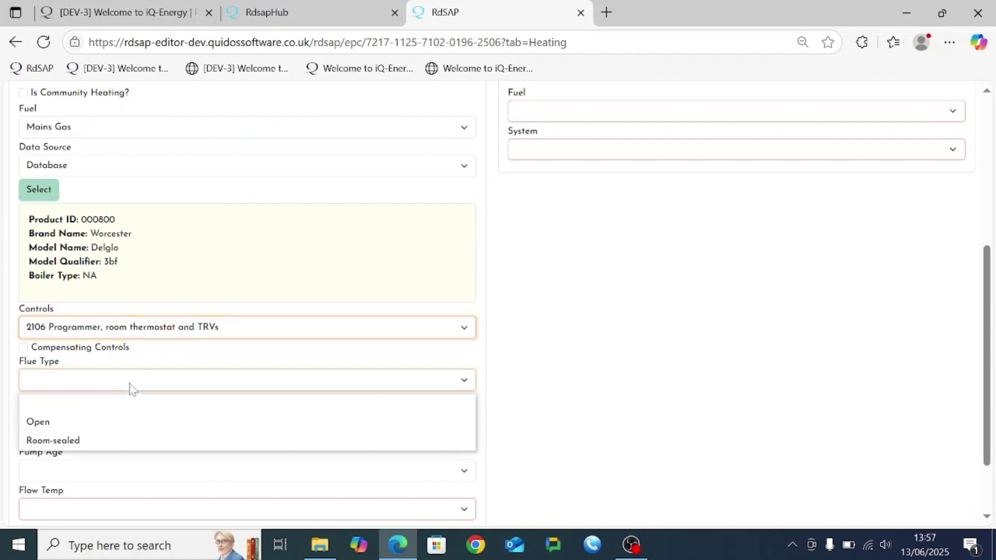
{"action": "left_click", "coordinate": [104, 440]}
{"action": "left_click", "coordinate": [104, 438]}
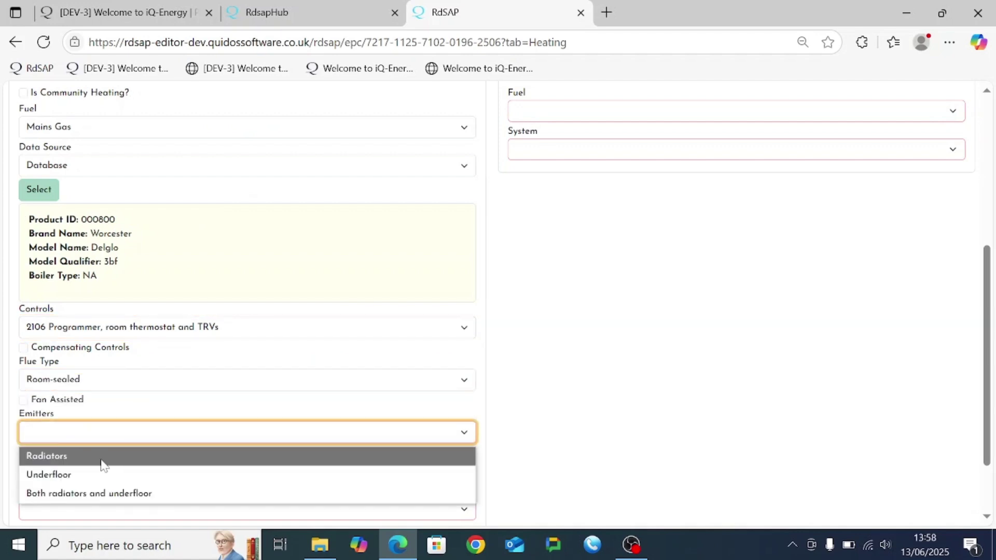
{"action": "left_click", "coordinate": [102, 457]}
{"action": "left_click", "coordinate": [23, 399]}
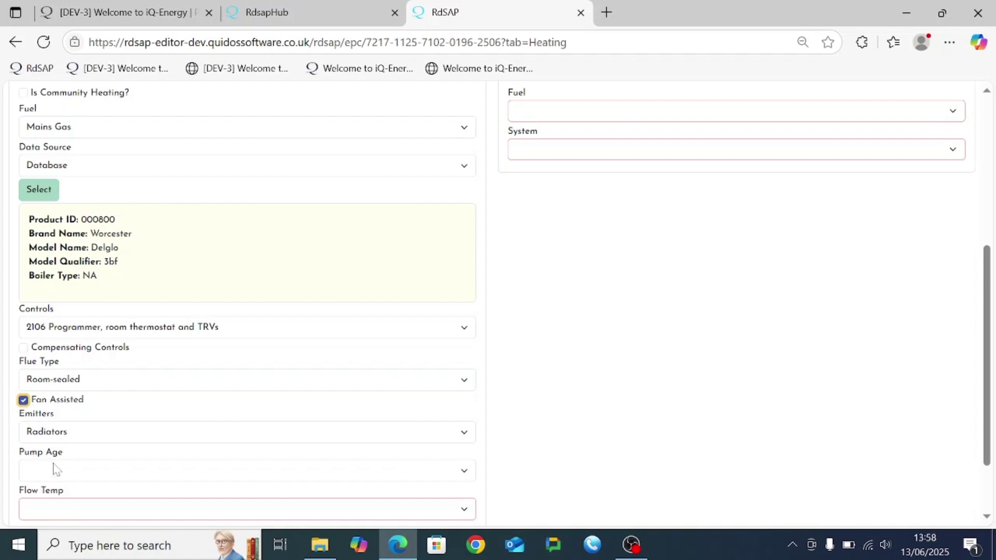
Choose the main system's pump age and set its flow temperature to Unknown.
{"action": "left_click", "coordinate": [57, 471]}
{"action": "left_click", "coordinate": [55, 410]}
{"action": "left_click", "coordinate": [56, 508]}
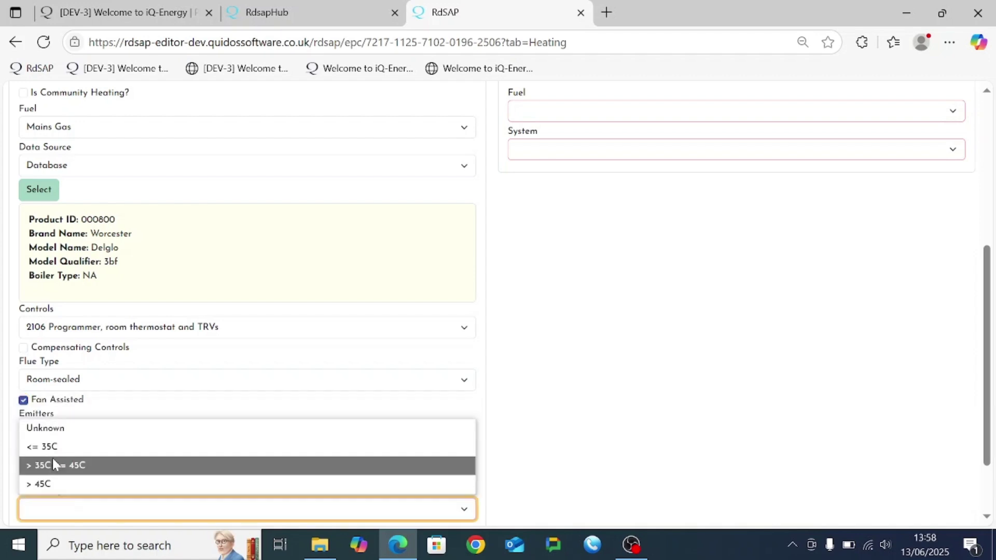
{"action": "left_click", "coordinate": [59, 435]}
Set the secondary heating fuel to Wood logs and its system to Closed room heater.
{"action": "scroll", "coordinate": [580, 410], "scroll_direction": "down", "scroll_amount": 2}
{"action": "scroll", "coordinate": [576, 397], "scroll_direction": "up", "scroll_amount": 5}
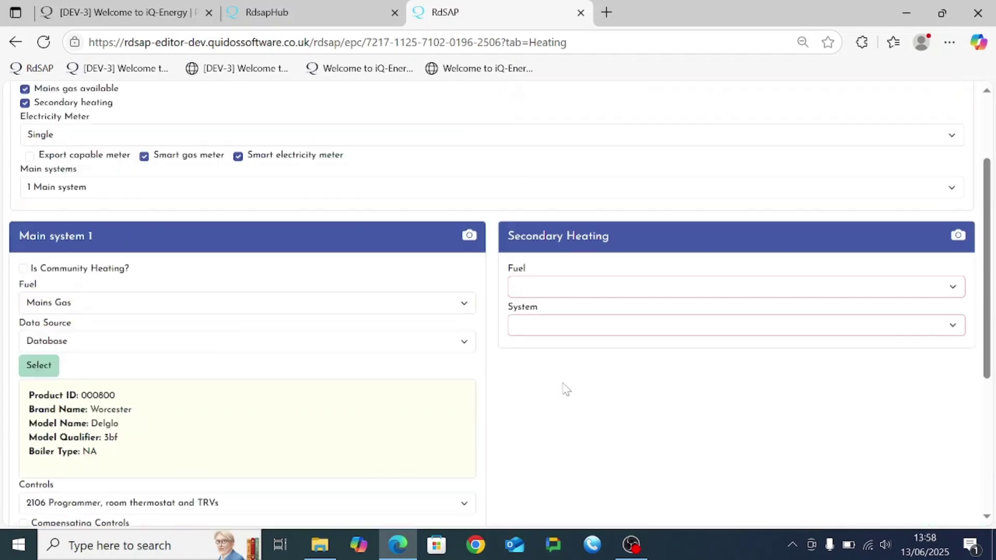
{"action": "left_click", "coordinate": [553, 348]}
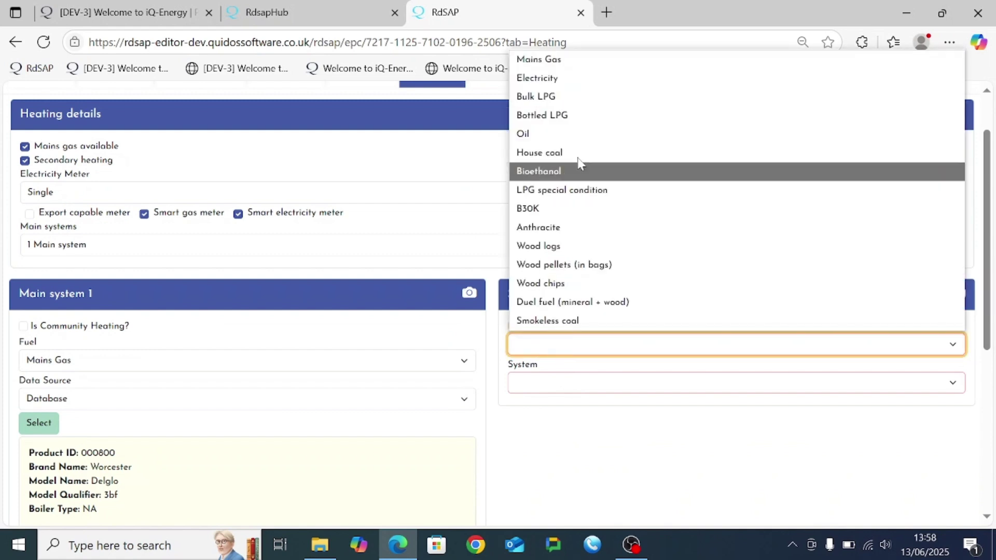
{"action": "left_click", "coordinate": [559, 245]}
{"action": "left_click", "coordinate": [585, 381]}
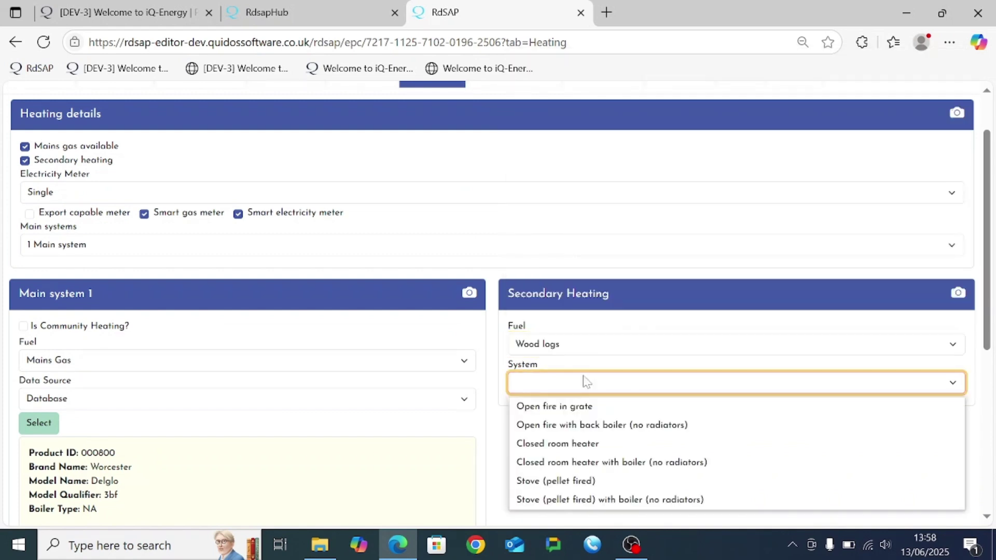
{"action": "left_click", "coordinate": [594, 446]}
In the Water Heating section, set the water heating system to From Main System 1.
{"action": "scroll", "coordinate": [578, 477], "scroll_direction": "up", "scroll_amount": 2}
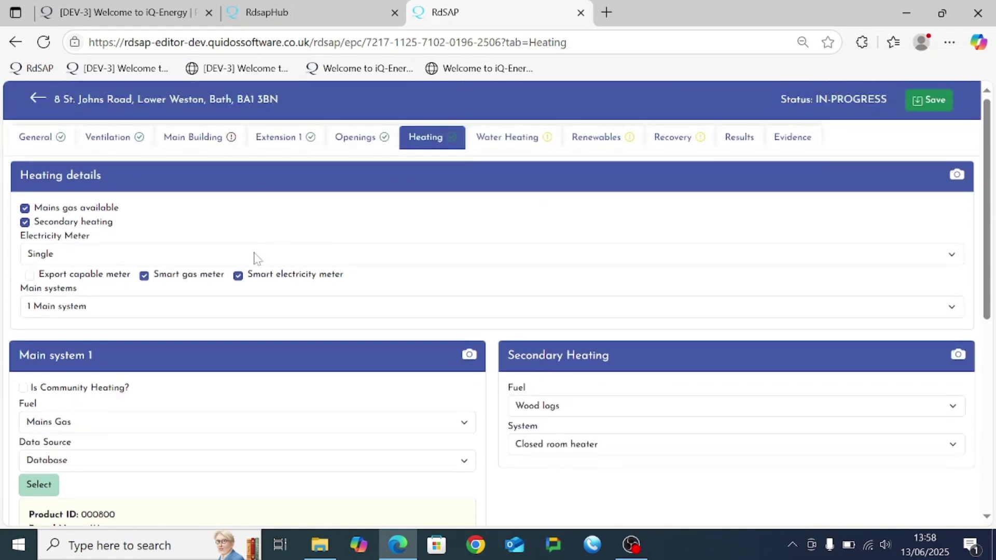
{"action": "scroll", "coordinate": [249, 280], "scroll_direction": "down", "scroll_amount": 5}
{"action": "scroll", "coordinate": [275, 308], "scroll_direction": "down", "scroll_amount": 1}
{"action": "scroll", "coordinate": [680, 445], "scroll_direction": "up", "scroll_amount": 5}
{"action": "left_click", "coordinate": [532, 149]}
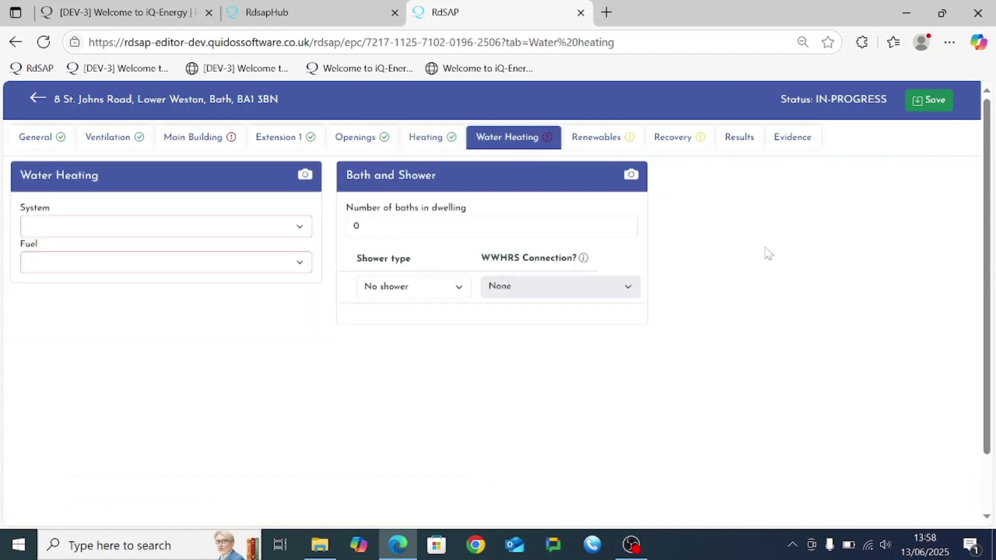
{"action": "left_click", "coordinate": [58, 234]}
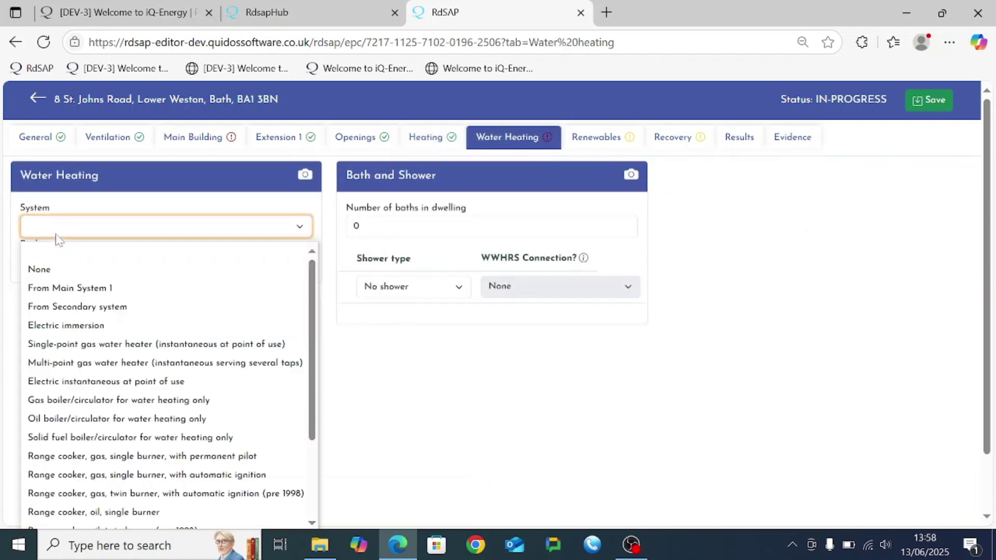
{"action": "left_click", "coordinate": [71, 288]}
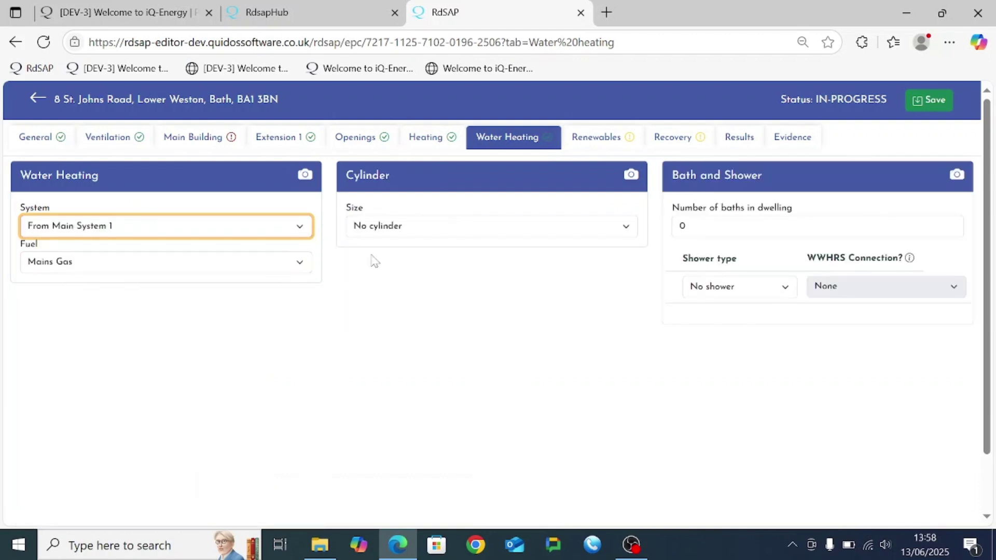
Set the cylinder size to Exact cylinder volume if known and enter a measured HWC volume of 175.
{"action": "left_click", "coordinate": [395, 227]}
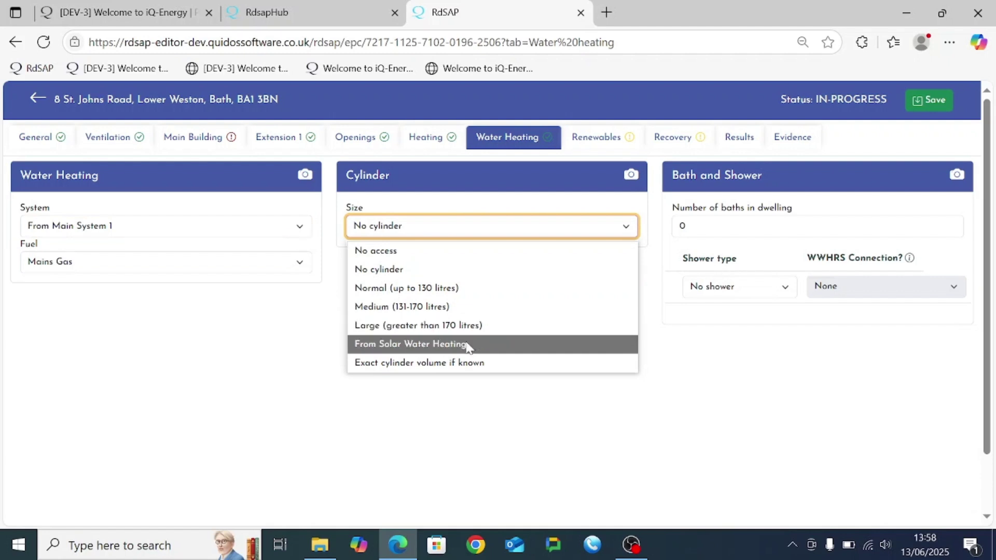
{"action": "left_click", "coordinate": [470, 363]}
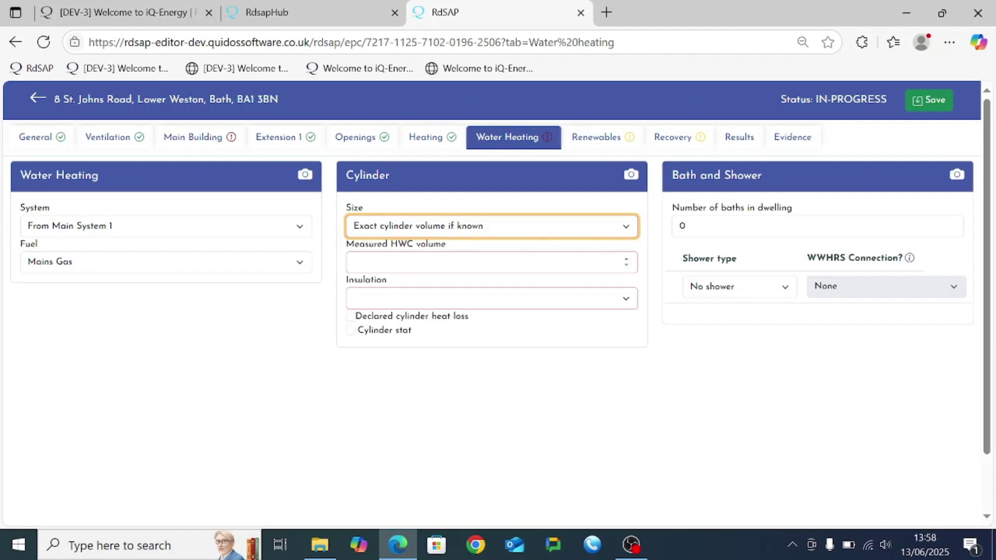
{"action": "left_click", "coordinate": [446, 262]}
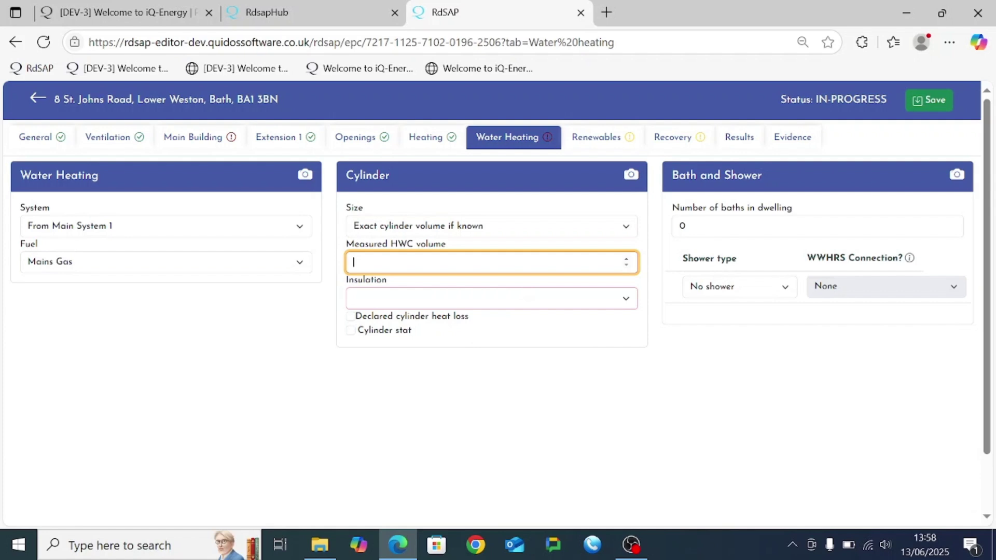
{"action": "type", "text": "175"}
{"action": "left_click", "coordinate": [513, 372]}
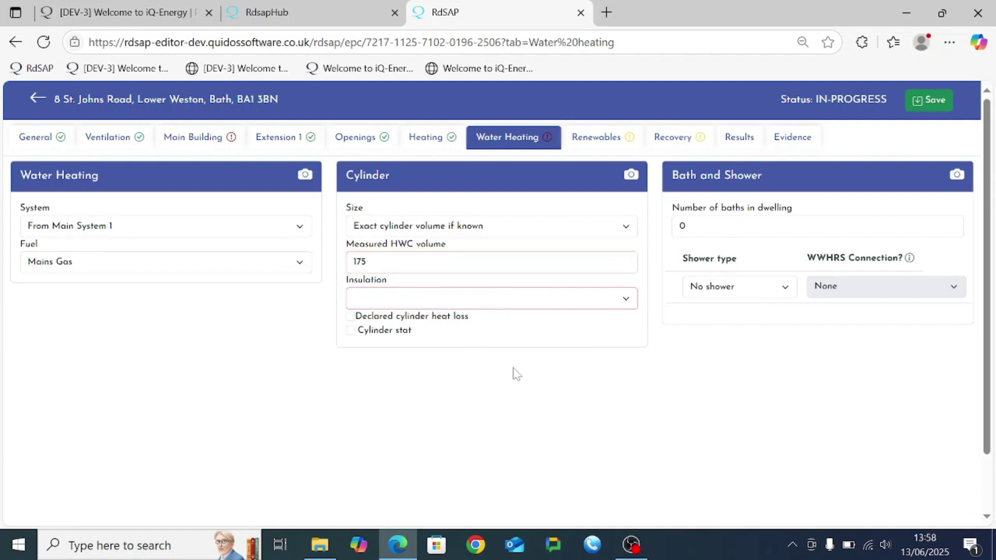
Set the cylinder insulation to Factory fitted with 50mm thickness, and mark the cylinder stat as present.
{"action": "left_click", "coordinate": [392, 301]}
{"action": "left_click", "coordinate": [392, 342]}
{"action": "left_click", "coordinate": [394, 337]}
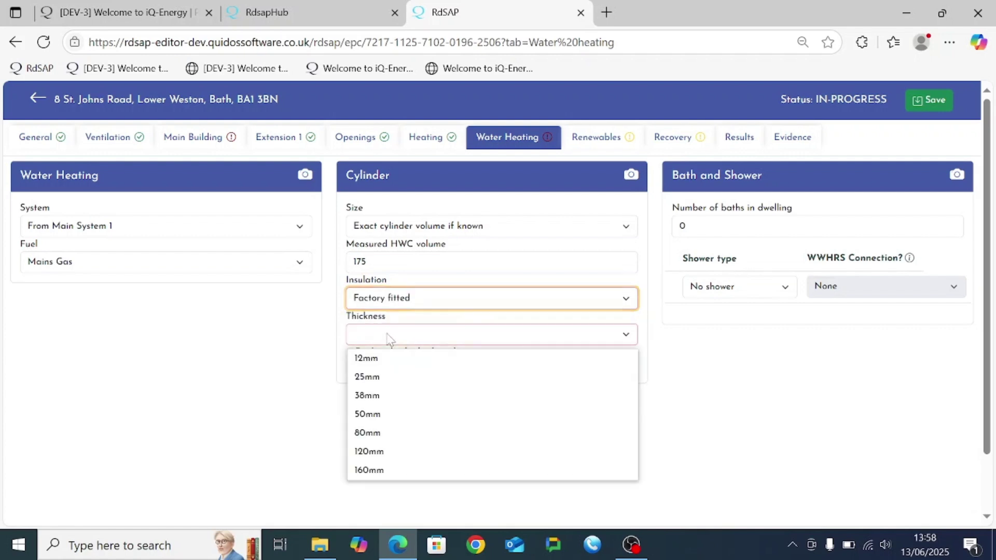
{"action": "left_click", "coordinate": [378, 418]}
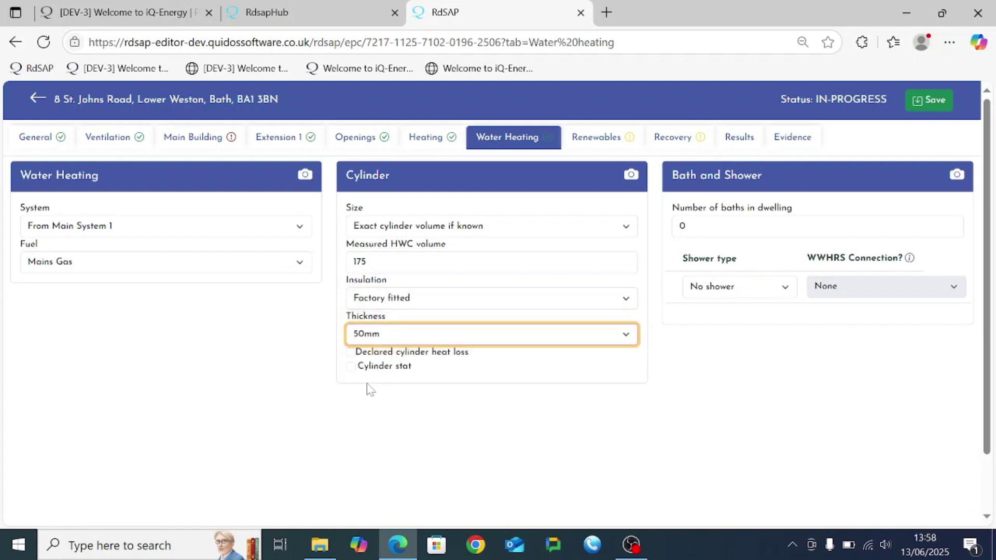
{"action": "left_click", "coordinate": [352, 368]}
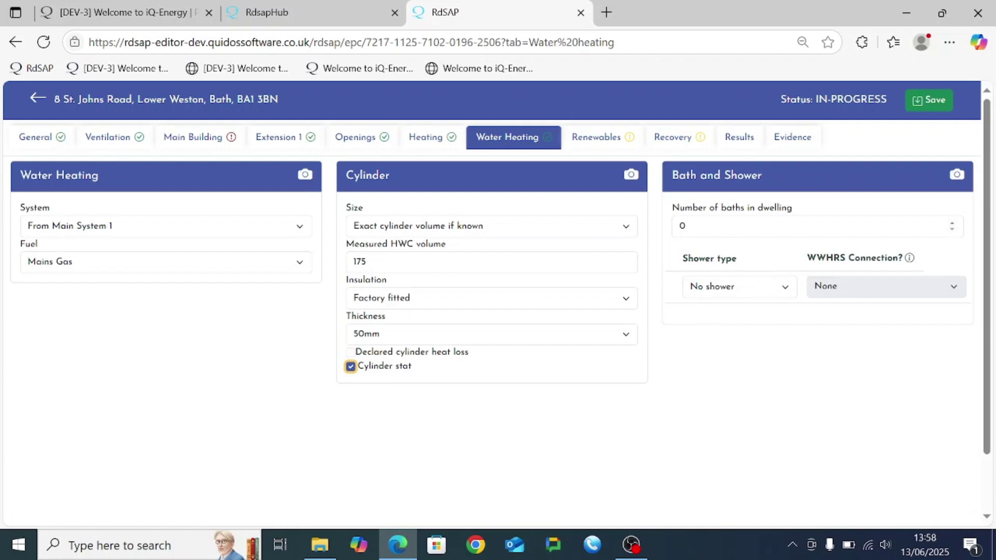
Enter 2 baths in the dwelling and set the shower type to Electric.
{"action": "left_click", "coordinate": [684, 226]}
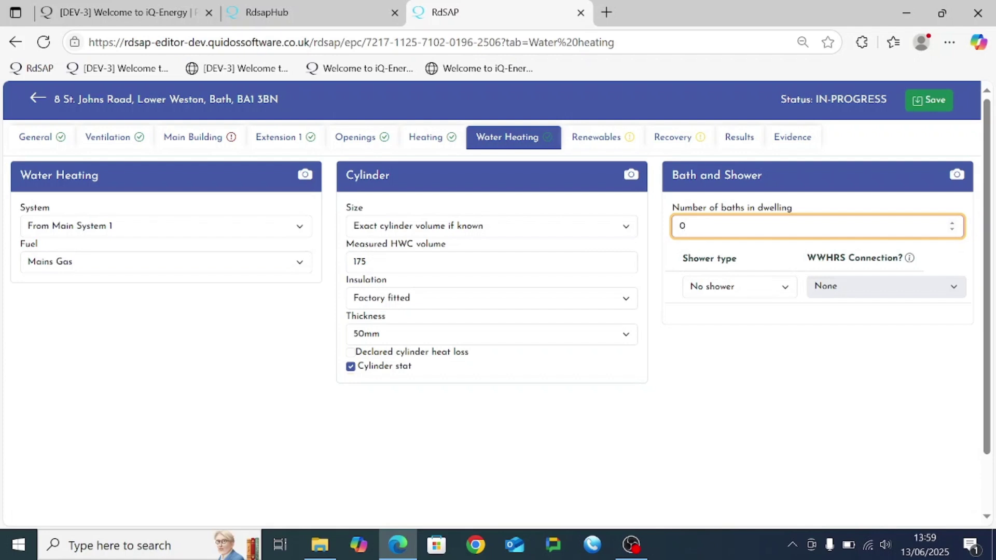
{"action": "type", "text": "2"}
{"action": "left_click", "coordinate": [756, 288]}
{"action": "left_click", "coordinate": [747, 332]}
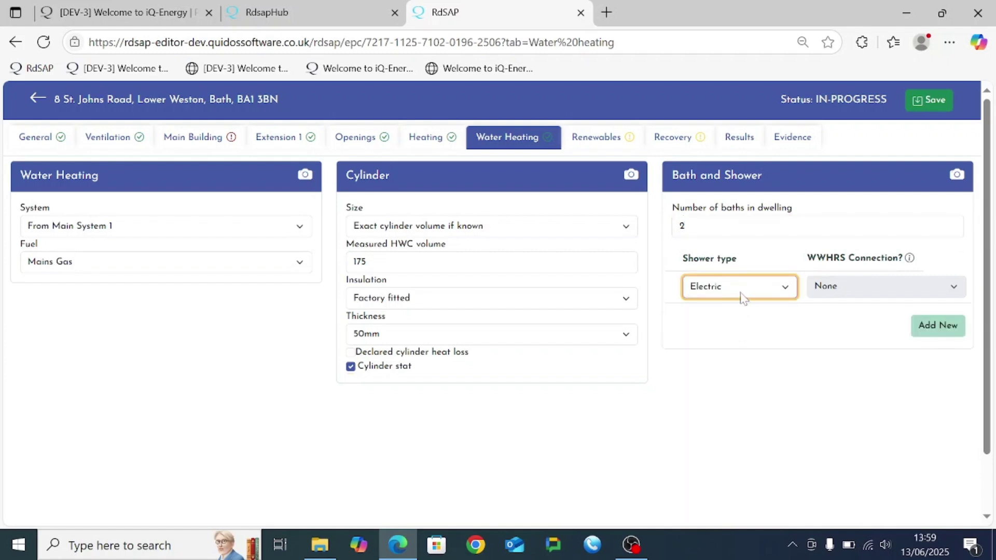
Add a second shower entry in Bath and Shower and set the first shower's type to Electric.
{"action": "left_click", "coordinate": [743, 299]}
{"action": "left_click", "coordinate": [737, 312]}
{"action": "left_click", "coordinate": [931, 327]}
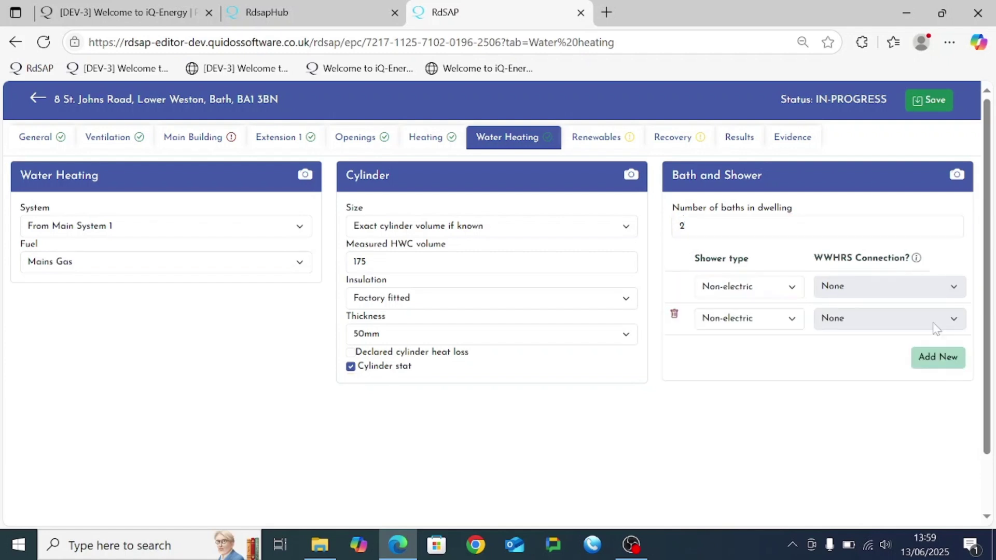
{"action": "left_click", "coordinate": [765, 289]}
{"action": "left_click", "coordinate": [761, 330]}
Add a third shower entry and set the second shower's type to Electric.
{"action": "left_click", "coordinate": [920, 357]}
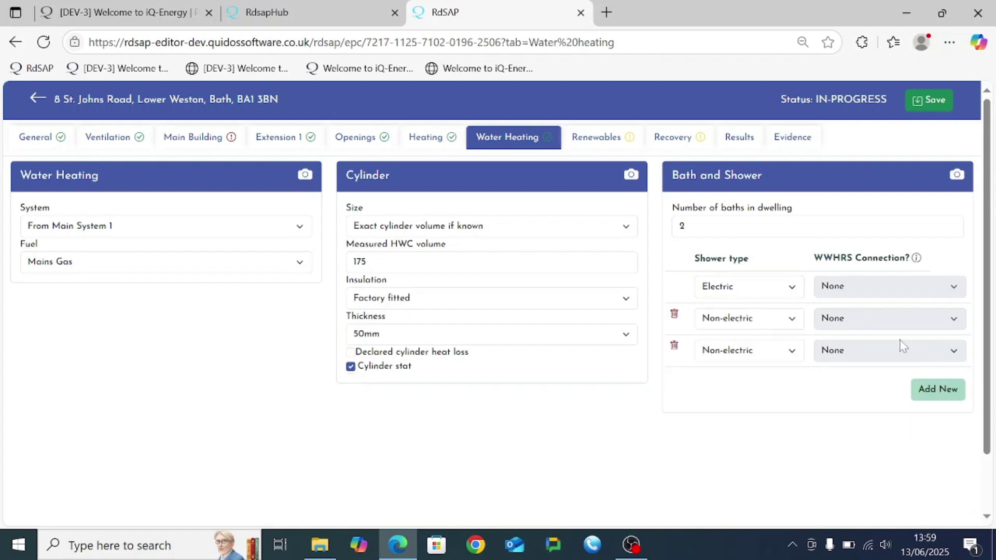
{"action": "left_click", "coordinate": [739, 322]}
{"action": "left_click", "coordinate": [732, 370]}
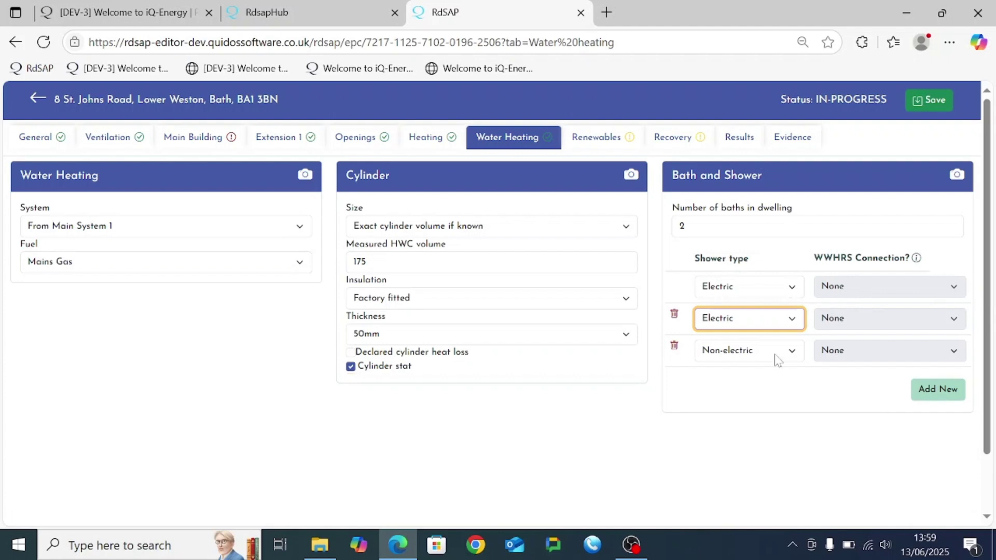
{"action": "left_click", "coordinate": [770, 474]}
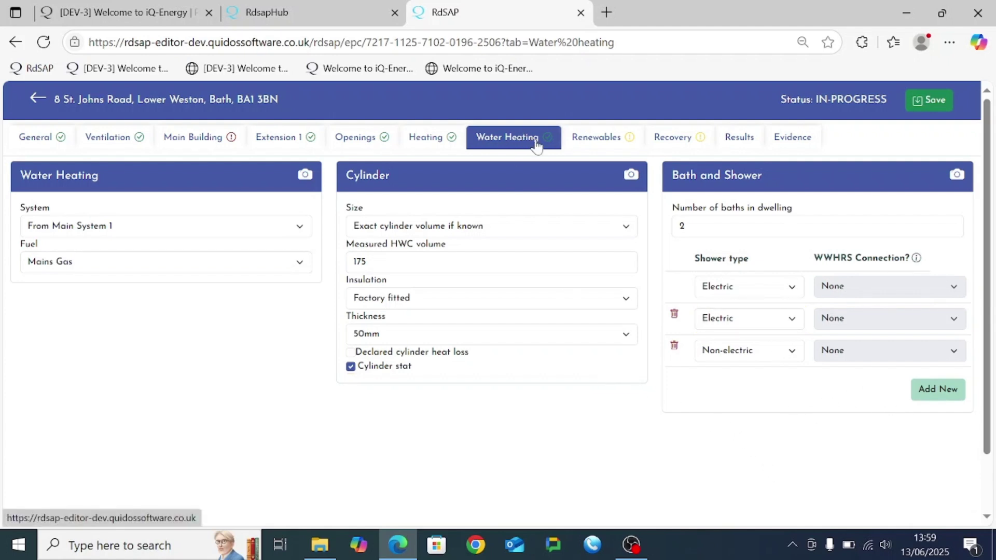
In the Renewables section, keep 0 PV batteries and No PV System, and set the SWH configuration to No solar water heating.
{"action": "left_click", "coordinate": [604, 147]}
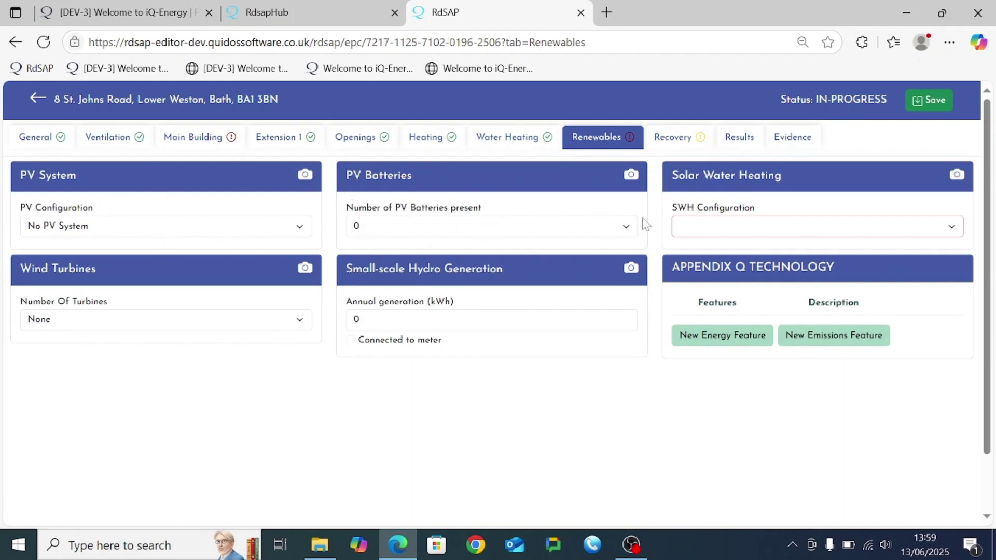
{"action": "left_click", "coordinate": [402, 226]}
{"action": "left_click", "coordinate": [388, 269]}
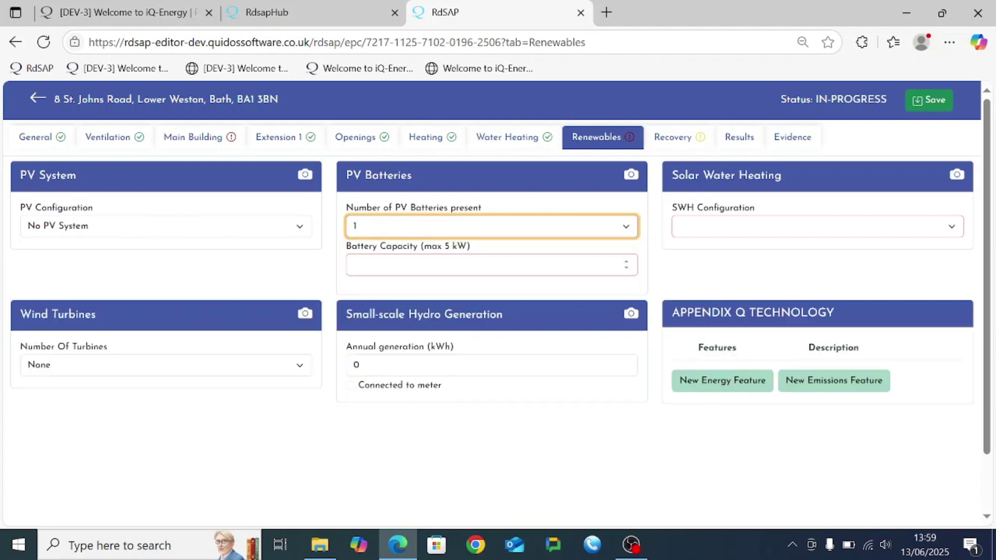
{"action": "left_click", "coordinate": [400, 227]}
{"action": "left_click", "coordinate": [389, 247]}
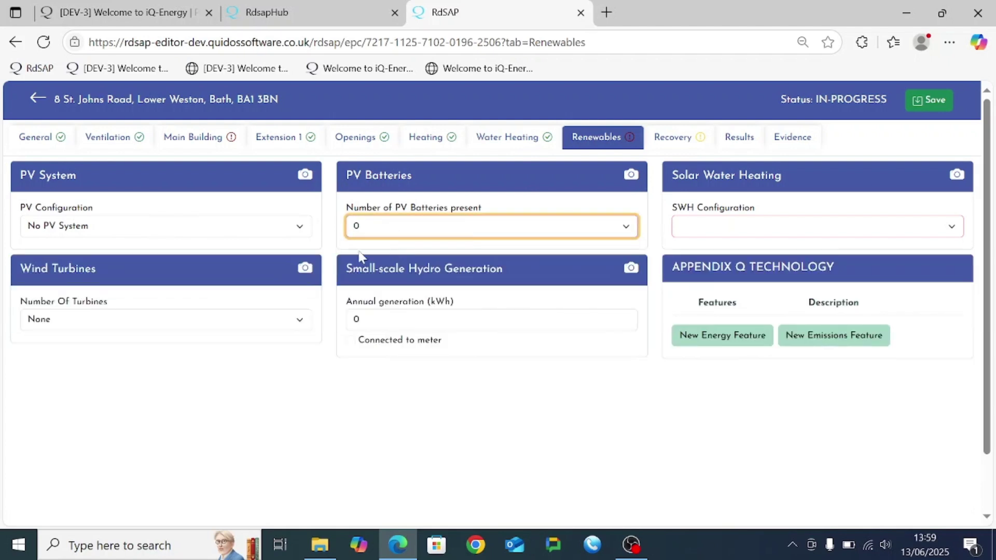
{"action": "left_click", "coordinate": [136, 229]}
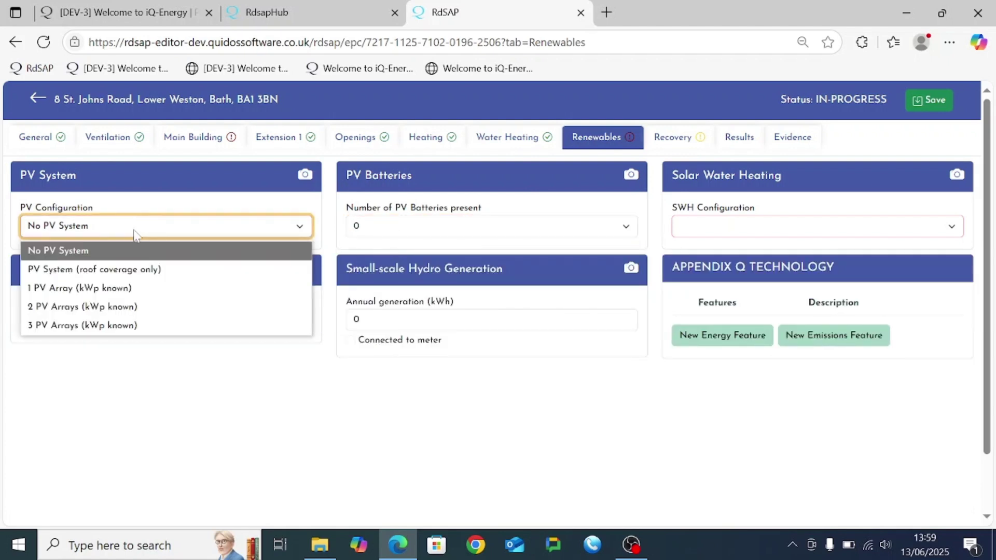
{"action": "left_click", "coordinate": [321, 387]}
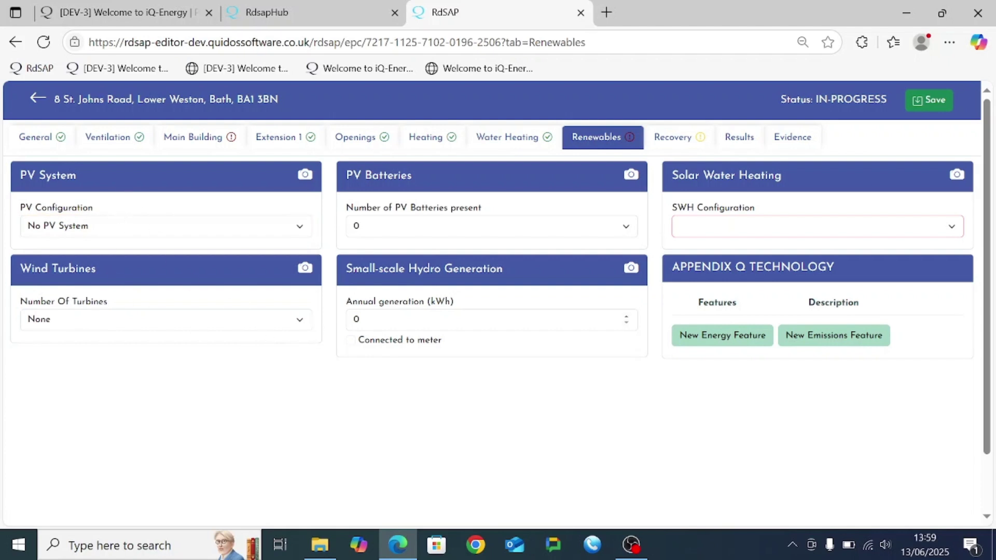
{"action": "left_click", "coordinate": [733, 230]}
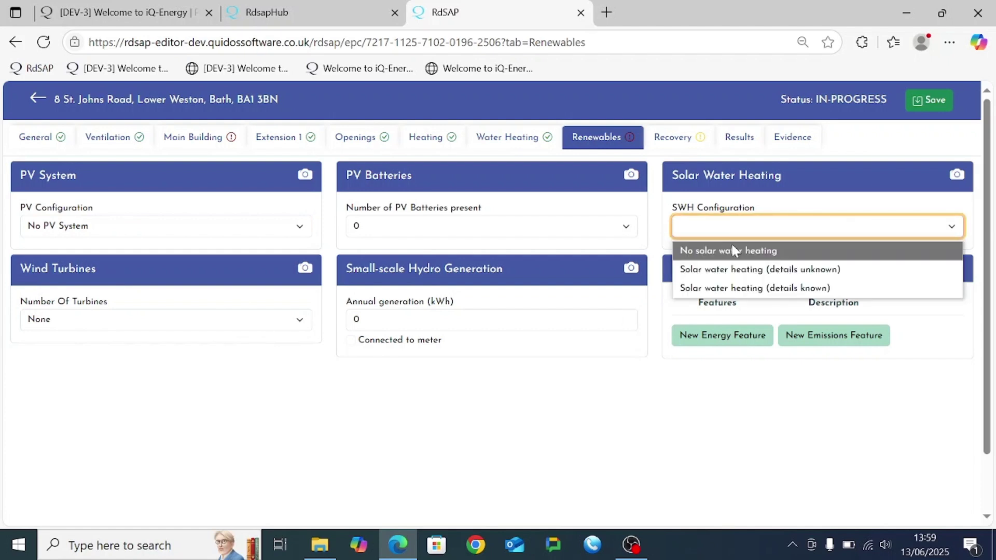
{"action": "left_click", "coordinate": [732, 253]}
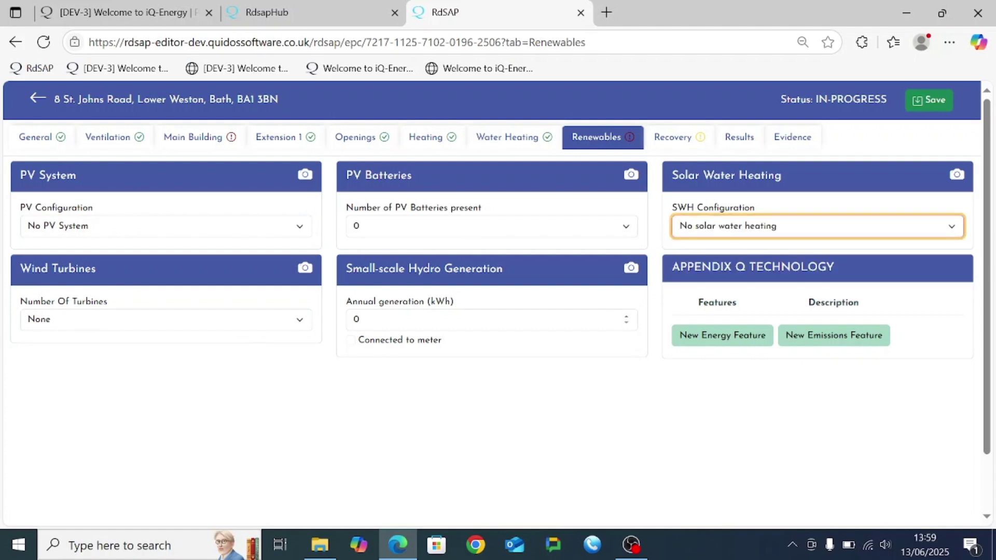
Try an annual small-scale hydro generation of 1 kWh and reset it to 0.
{"action": "key", "text": "Tab"}
{"action": "type", "text": "1"}
{"action": "left_click", "coordinate": [425, 358]}
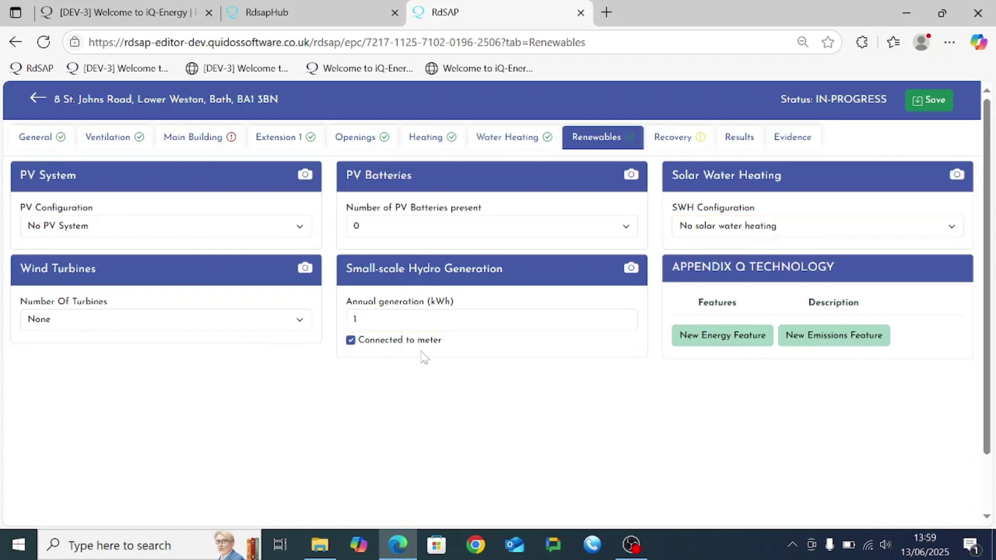
{"action": "left_click", "coordinate": [356, 319]}
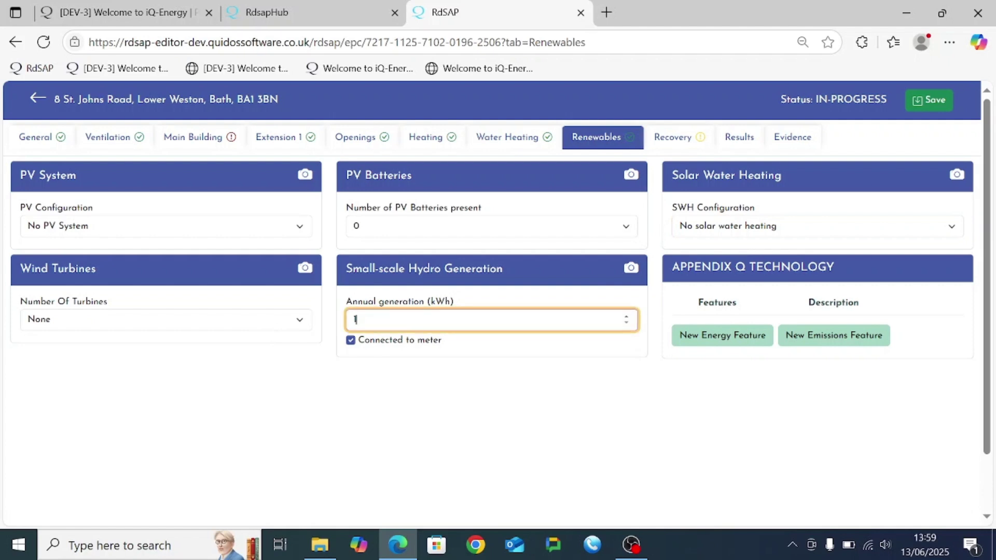
{"action": "key", "text": "BackSpace"}
{"action": "type", "text": "00"}
{"action": "key", "text": "BackSpace"}
{"action": "left_click", "coordinate": [458, 404]}
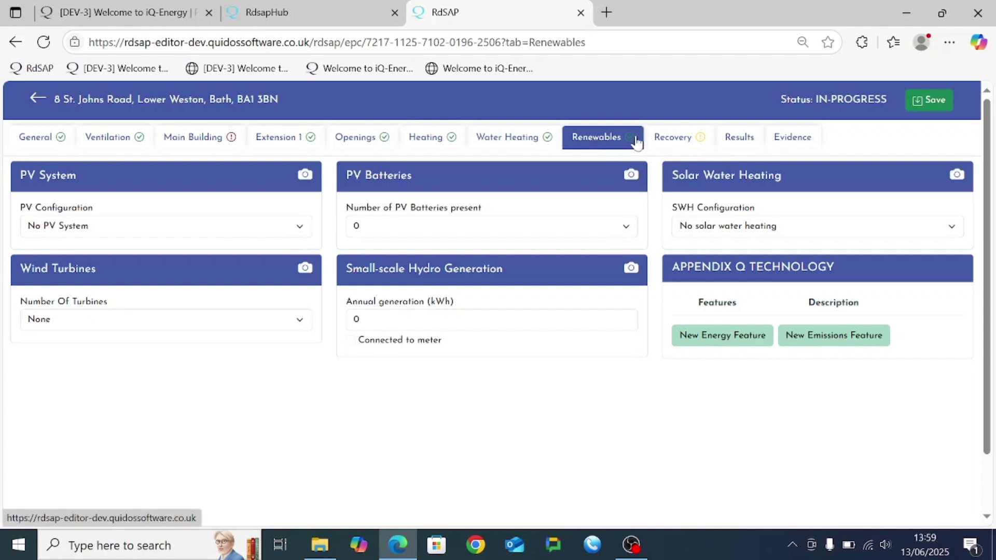
Look through the Recovery, Results and Evidence sections of the report.
{"action": "left_click", "coordinate": [675, 138]}
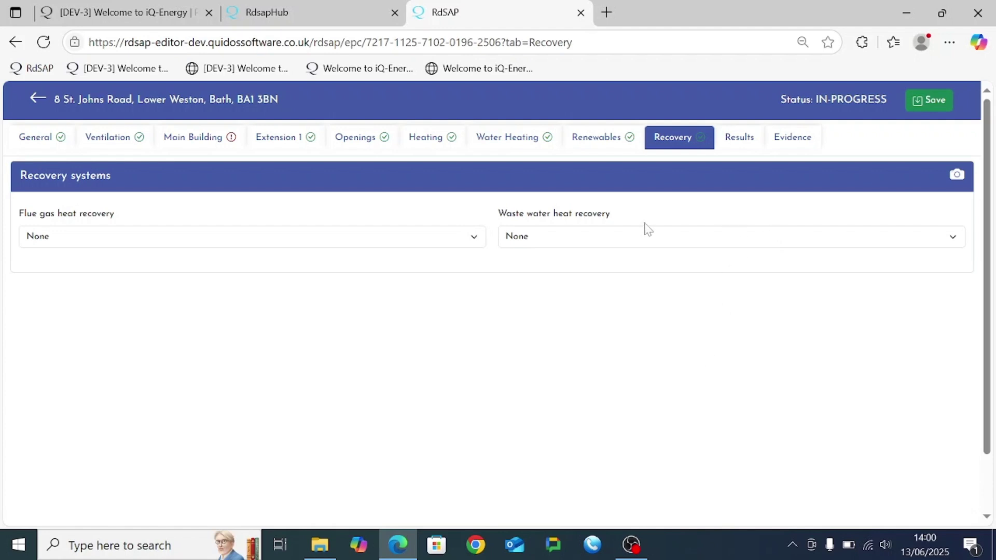
{"action": "left_click", "coordinate": [745, 146]}
{"action": "left_click", "coordinate": [786, 140]}
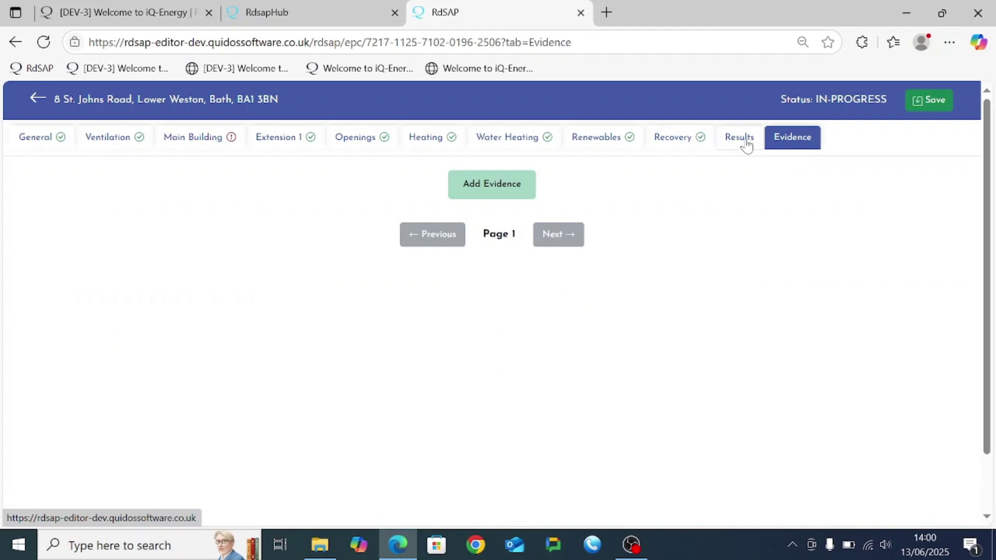
{"action": "left_click", "coordinate": [742, 140]}
Go back to the Main Building section and choose the ground floor's construction.
{"action": "left_click", "coordinate": [201, 145]}
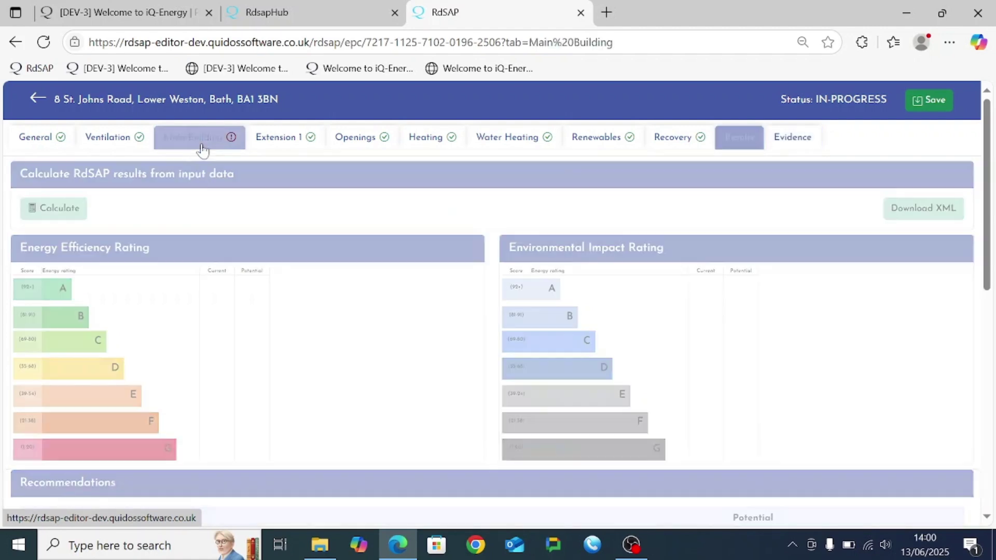
{"action": "left_click", "coordinate": [418, 441]}
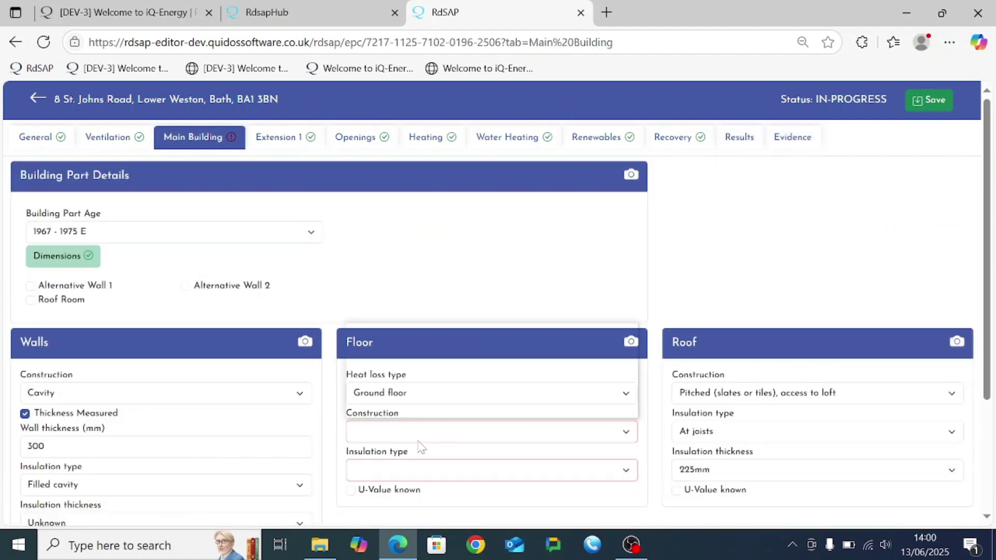
{"action": "left_click", "coordinate": [415, 329]}
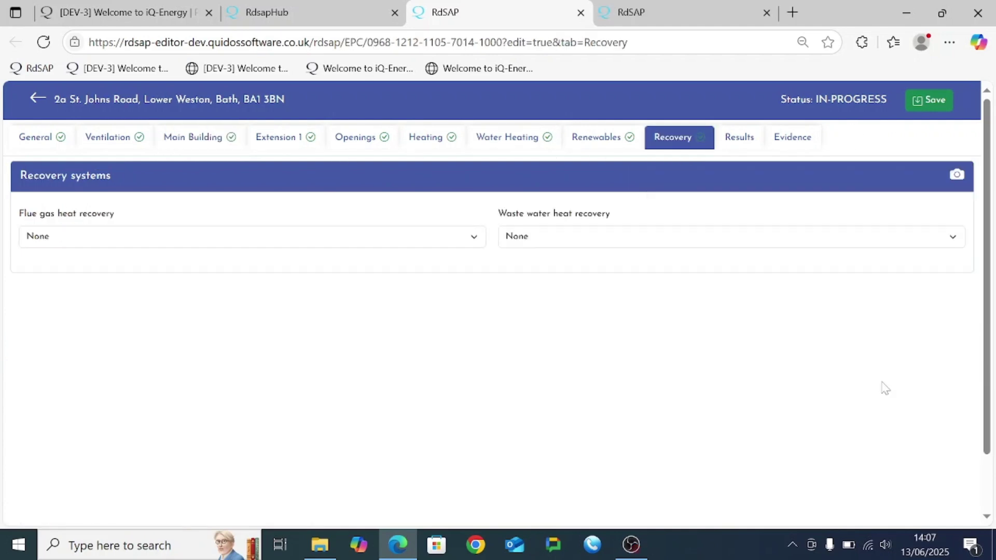
Calculate the RdSAP results for the completed report and review the recommendations, addenda and emissions details.
{"action": "left_click", "coordinate": [743, 142]}
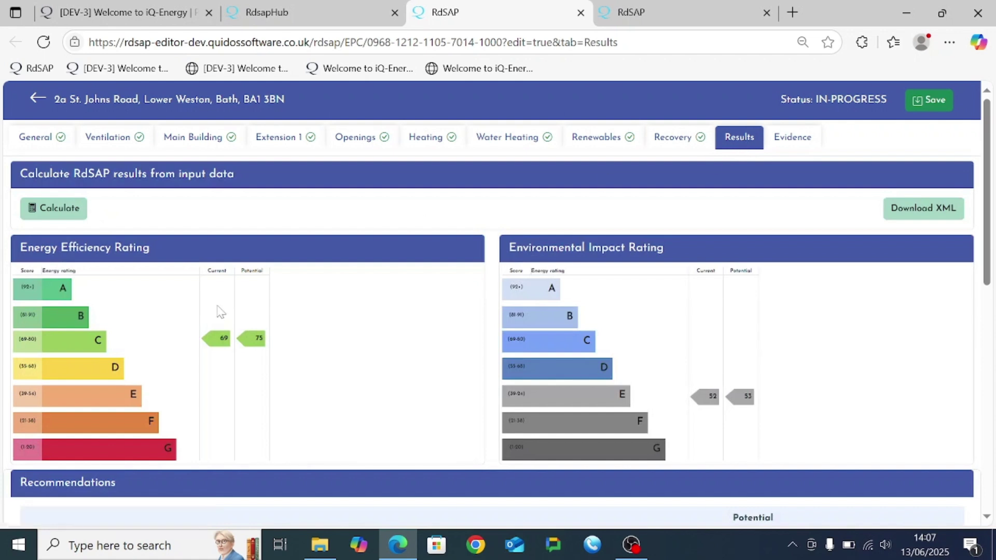
{"action": "left_click", "coordinate": [57, 217]}
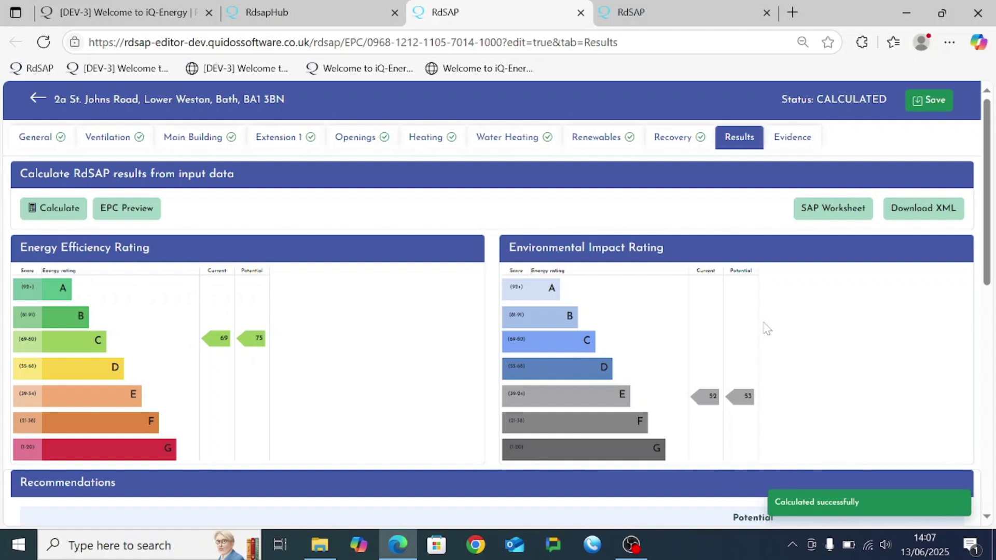
{"action": "scroll", "coordinate": [773, 322], "scroll_direction": "down", "scroll_amount": 4}
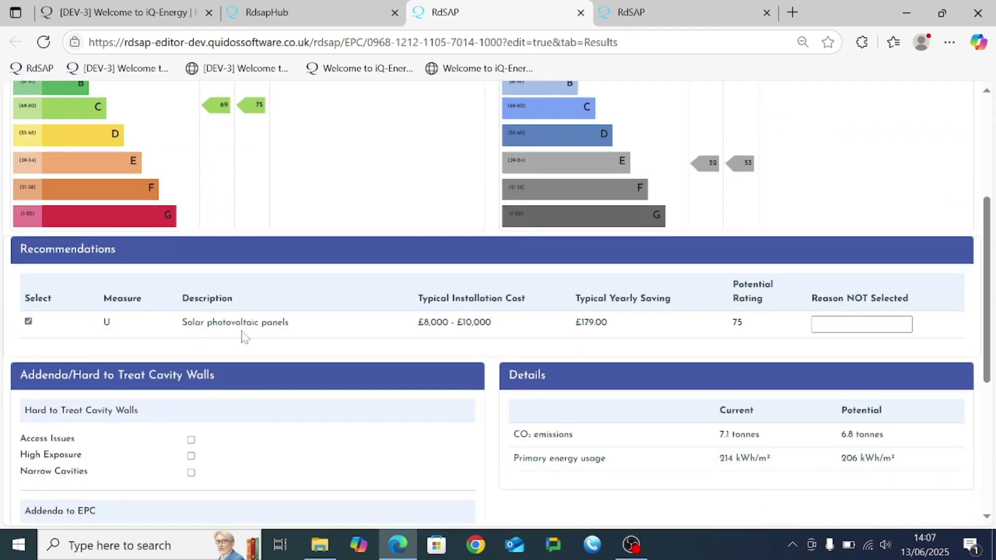
{"action": "scroll", "coordinate": [128, 288], "scroll_direction": "down", "scroll_amount": 2}
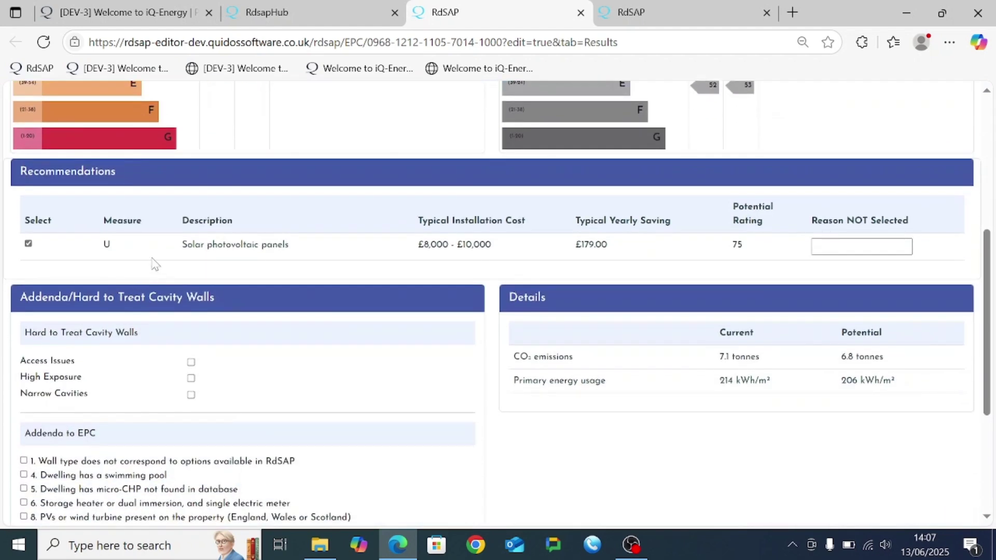
{"action": "scroll", "coordinate": [153, 262], "scroll_direction": "down", "scroll_amount": 4}
{"action": "scroll", "coordinate": [161, 320], "scroll_direction": "up", "scroll_amount": 10}
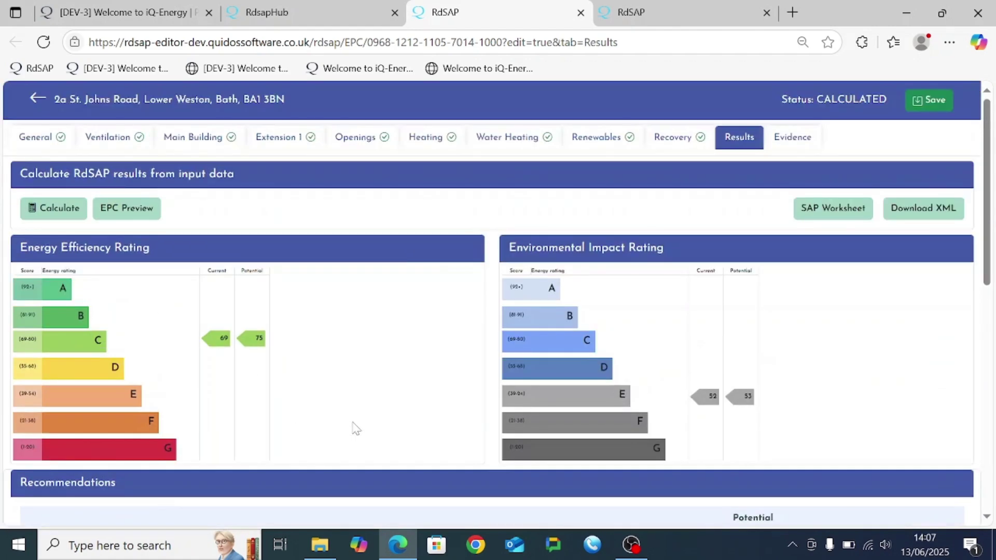
Generate the EPC preview, look through the certificate's energy efficiency rating, and return to the report's results.
{"action": "left_click", "coordinate": [136, 213]}
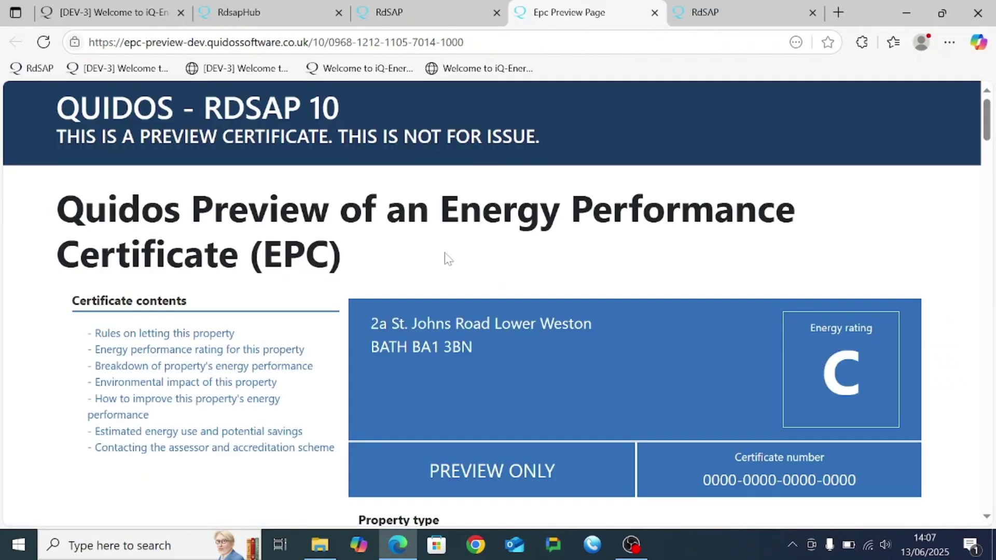
{"action": "scroll", "coordinate": [507, 270], "scroll_direction": "down", "scroll_amount": 10}
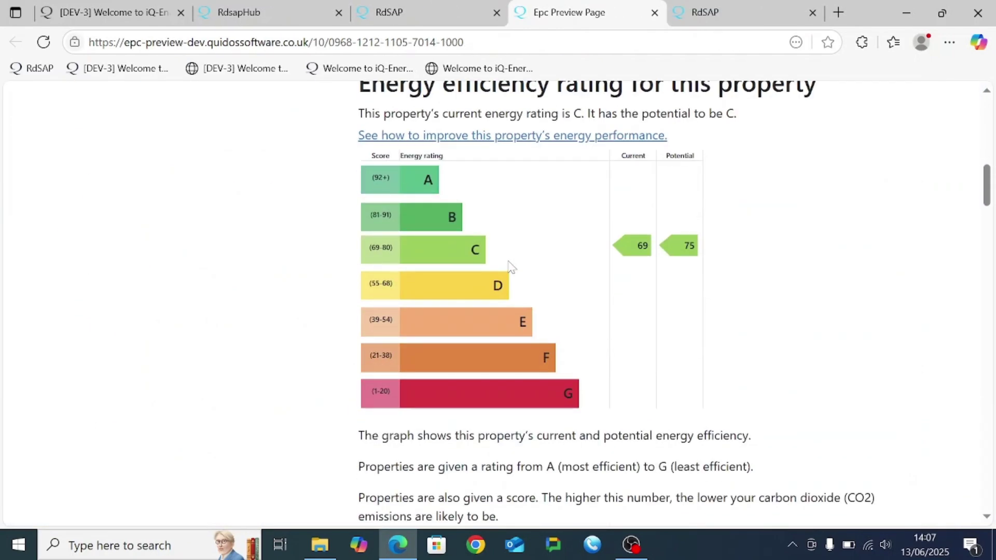
{"action": "scroll", "coordinate": [507, 275], "scroll_direction": "down", "scroll_amount": 5}
{"action": "left_click", "coordinate": [450, 9]}
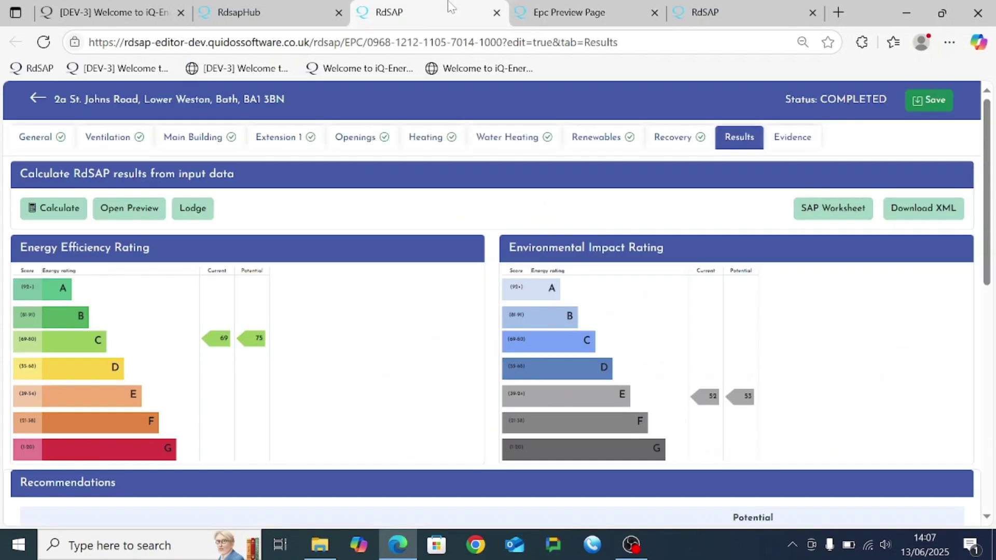